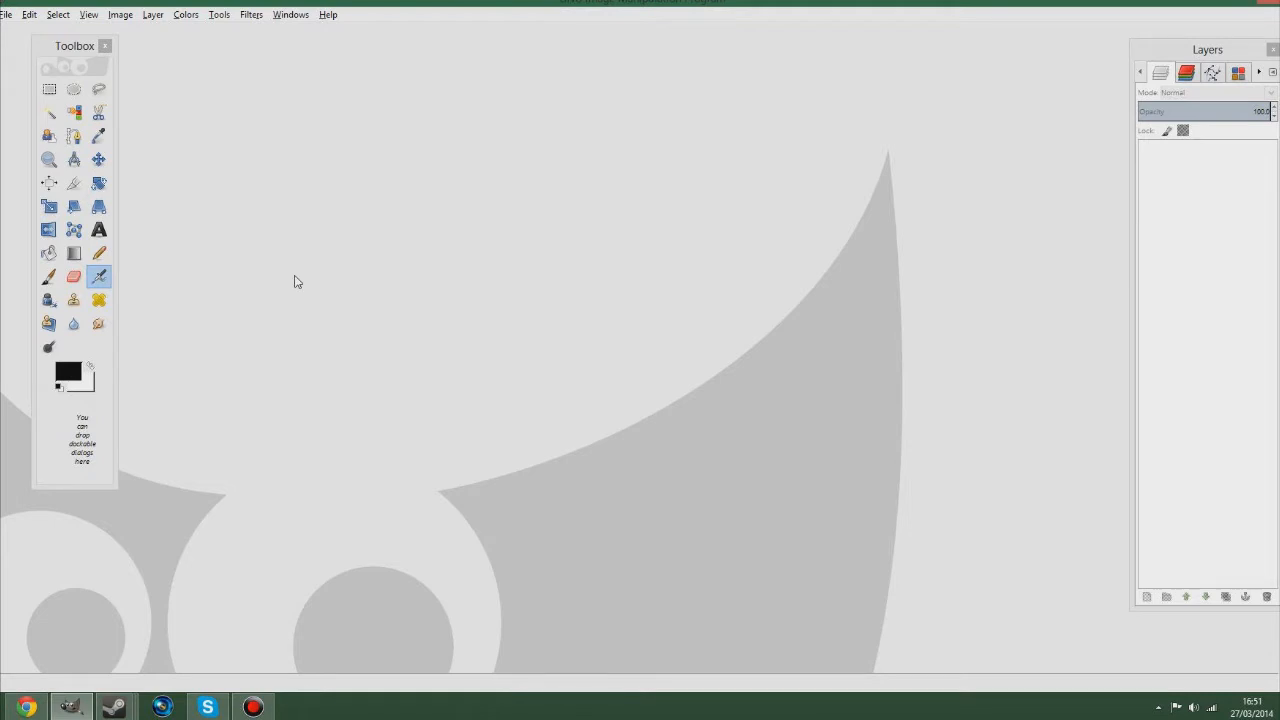
Create a new blank image 640 px wide and 400 px high
key(ctrl+n)
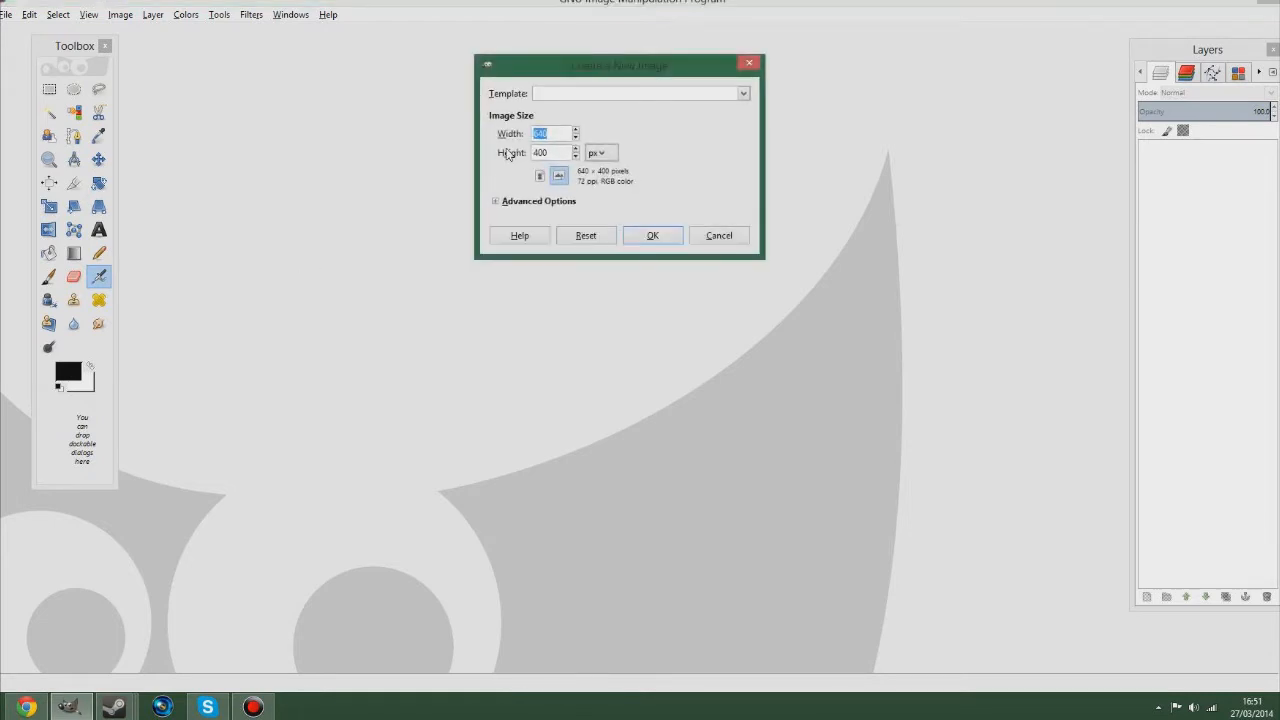
drag(538, 68, 511, 158)
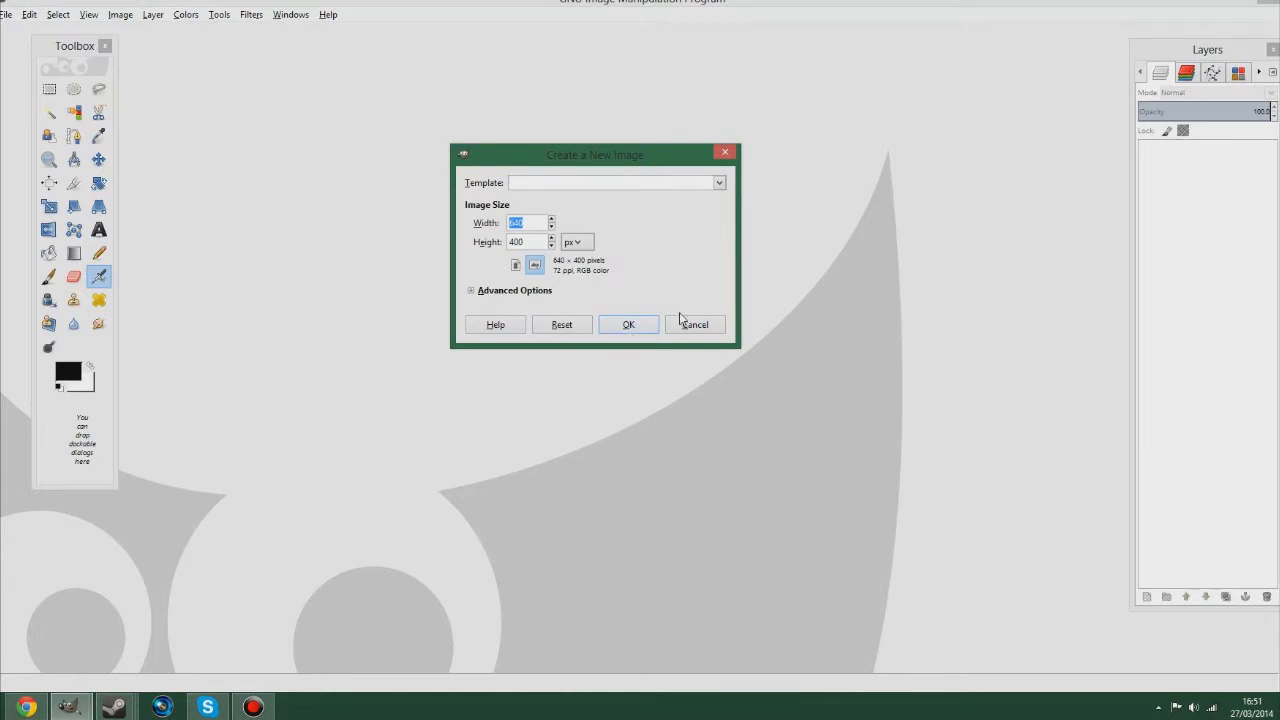
key(Tab)
click(630, 330)
scroll(811, 393, up, 4)
scroll(740, 372, down, 4)
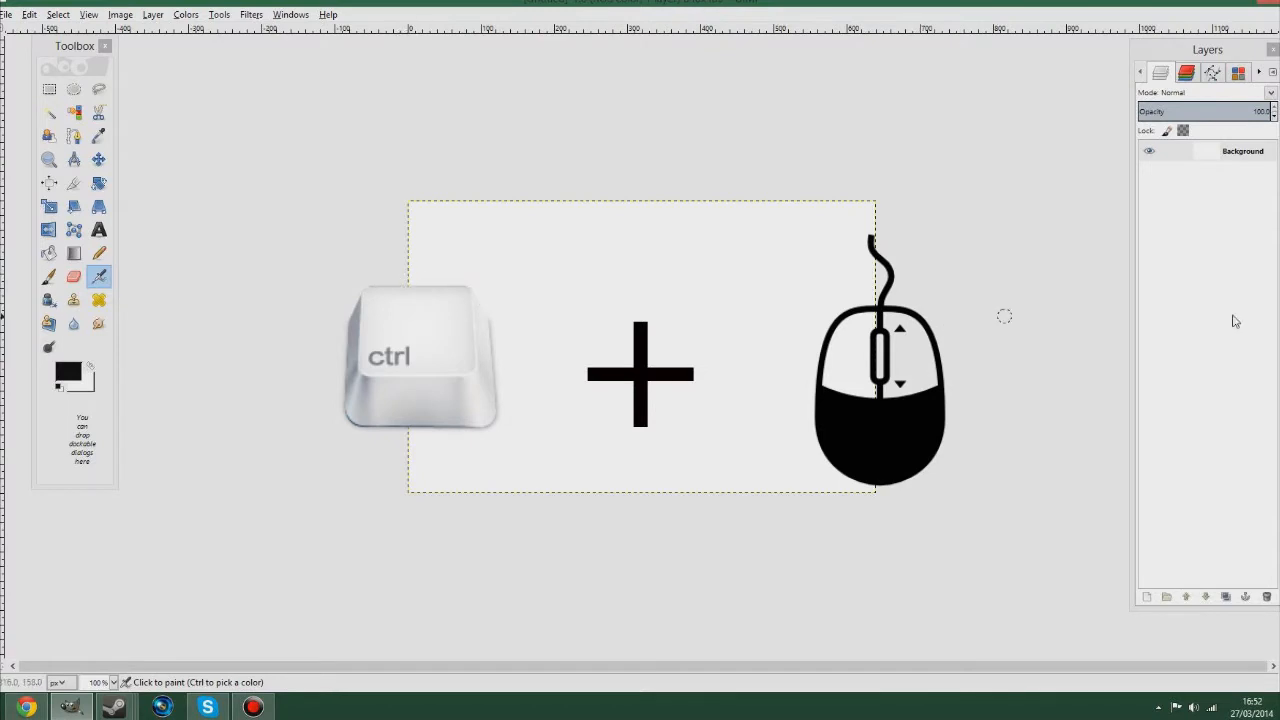
scroll(628, 303, up, 1)
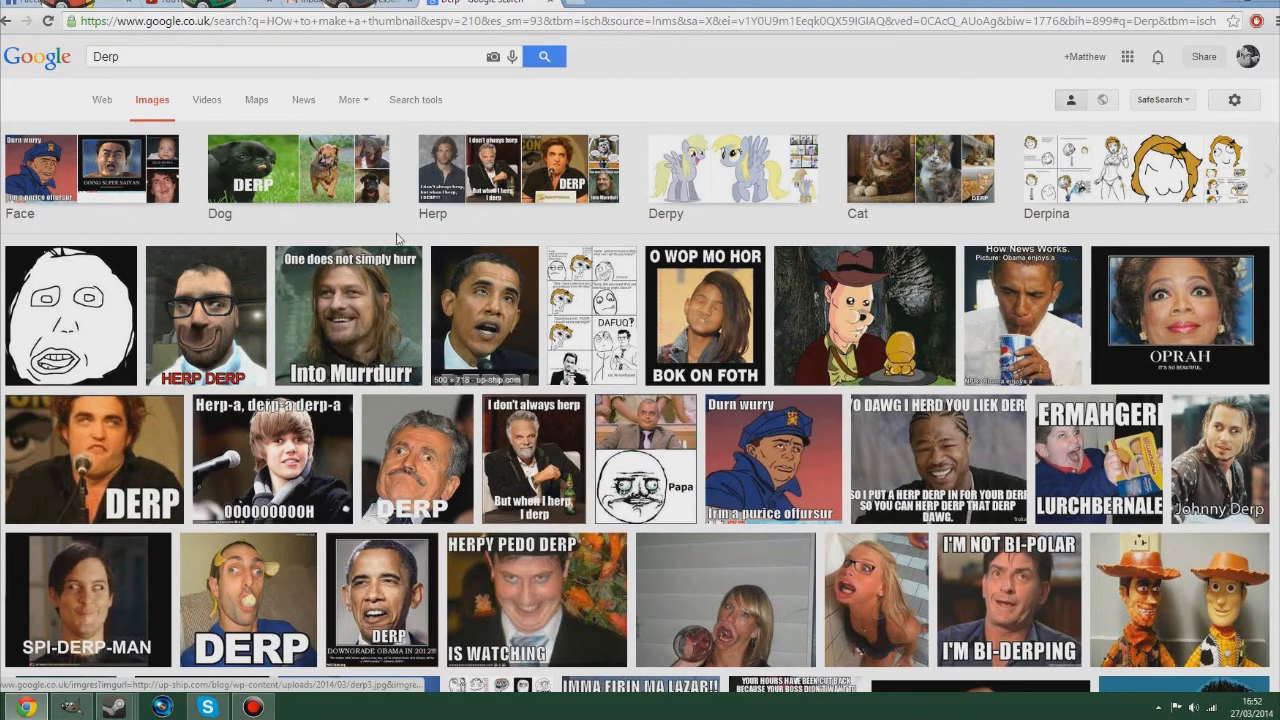
Switch to the Chrome browser and search Google Images for "Fire" in place of the previous query
drag(148, 58, 40, 68)
key(BackSpace)
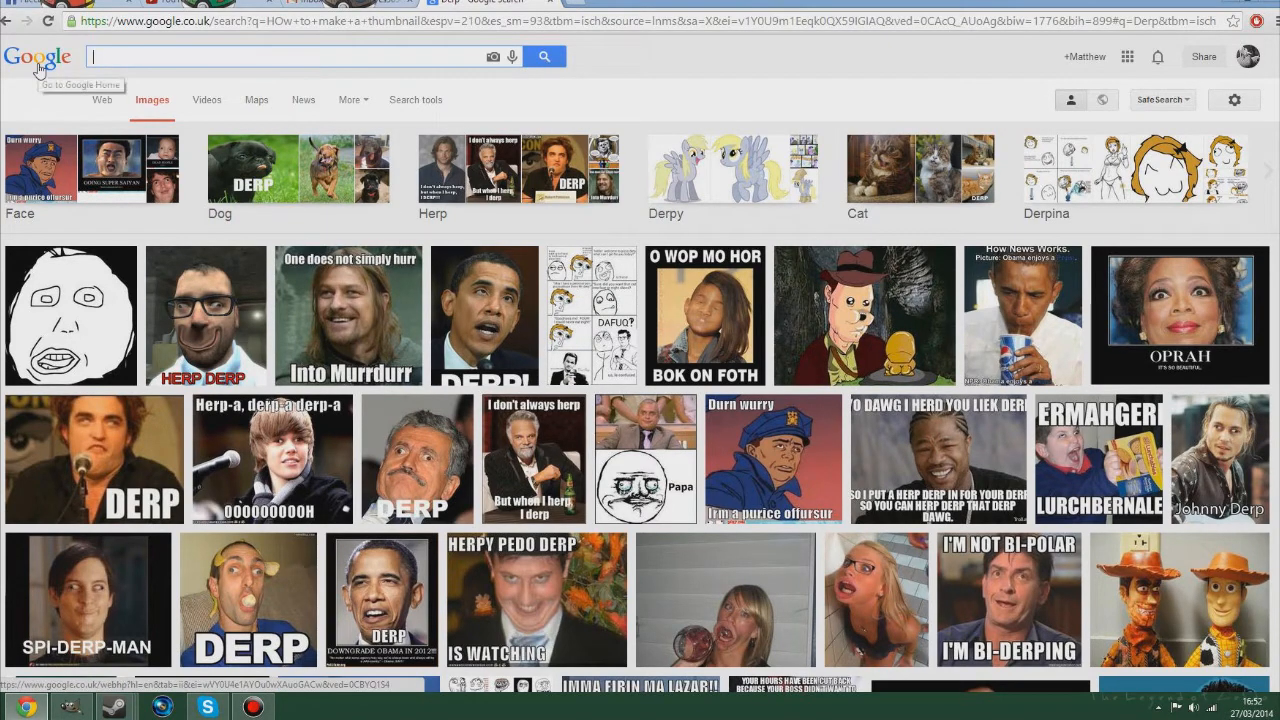
click(538, 71)
click(252, 59)
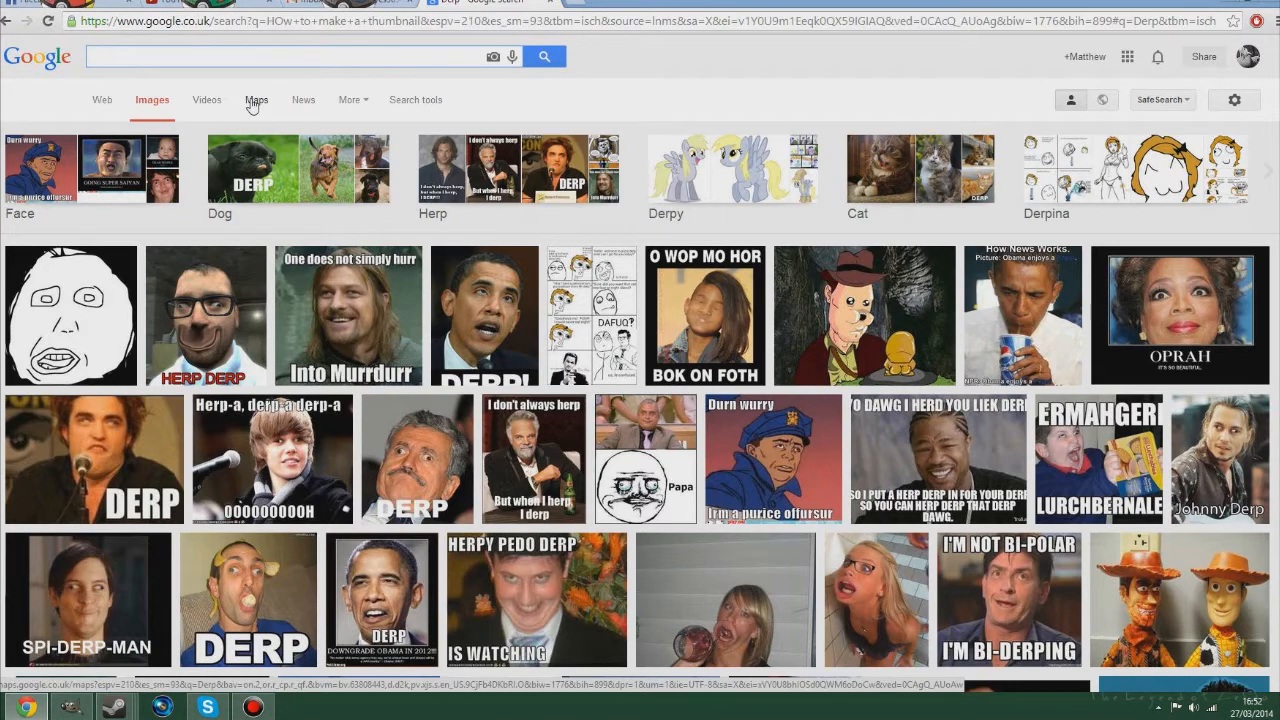
click(70, 707)
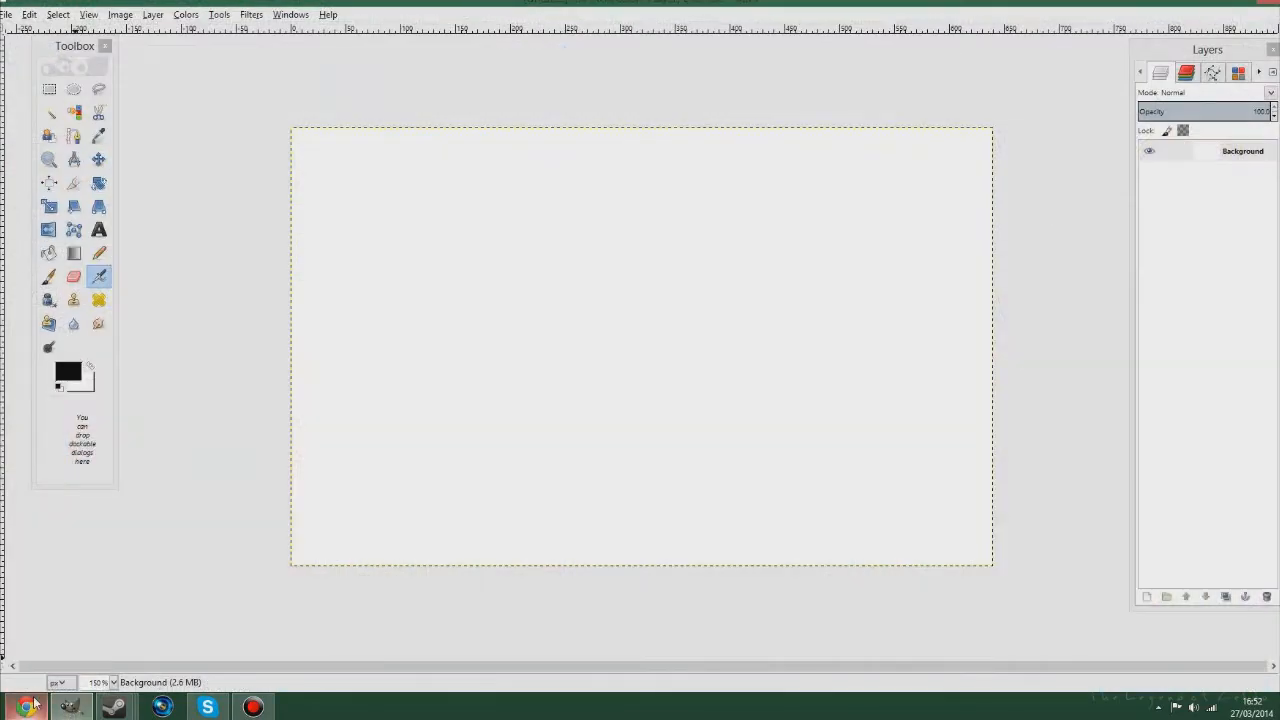
click(28, 707)
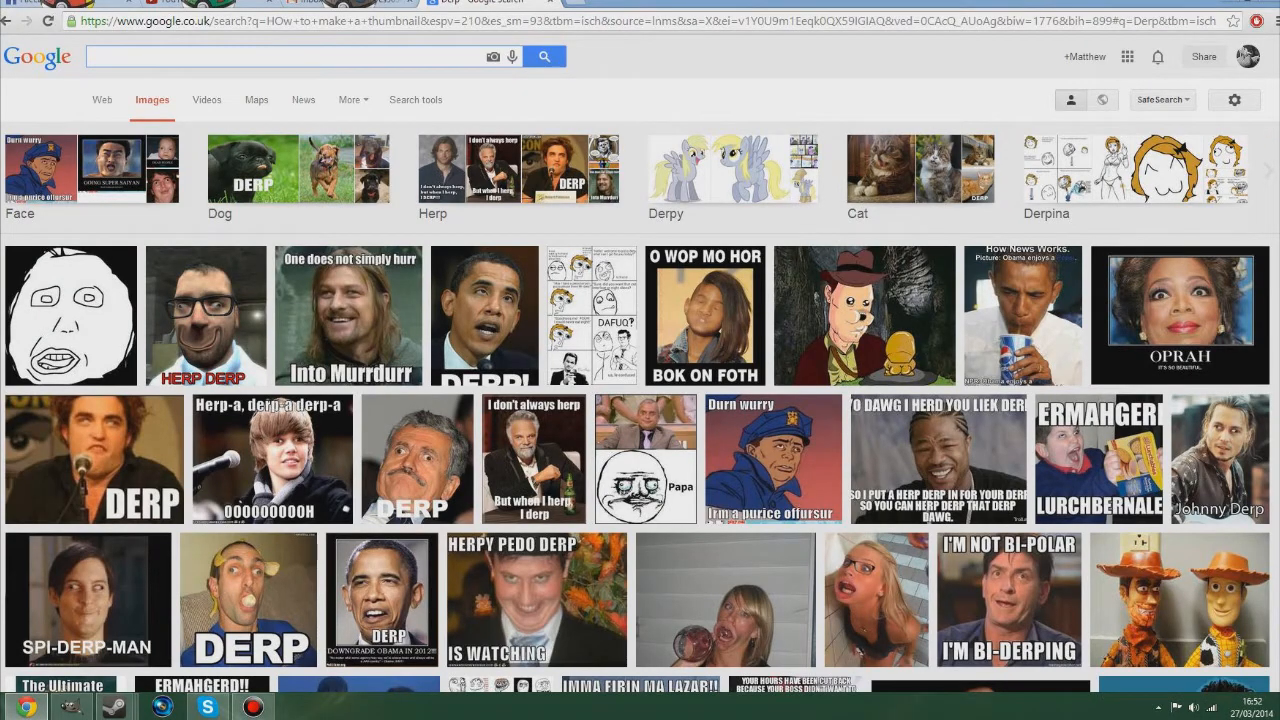
text(Fire)
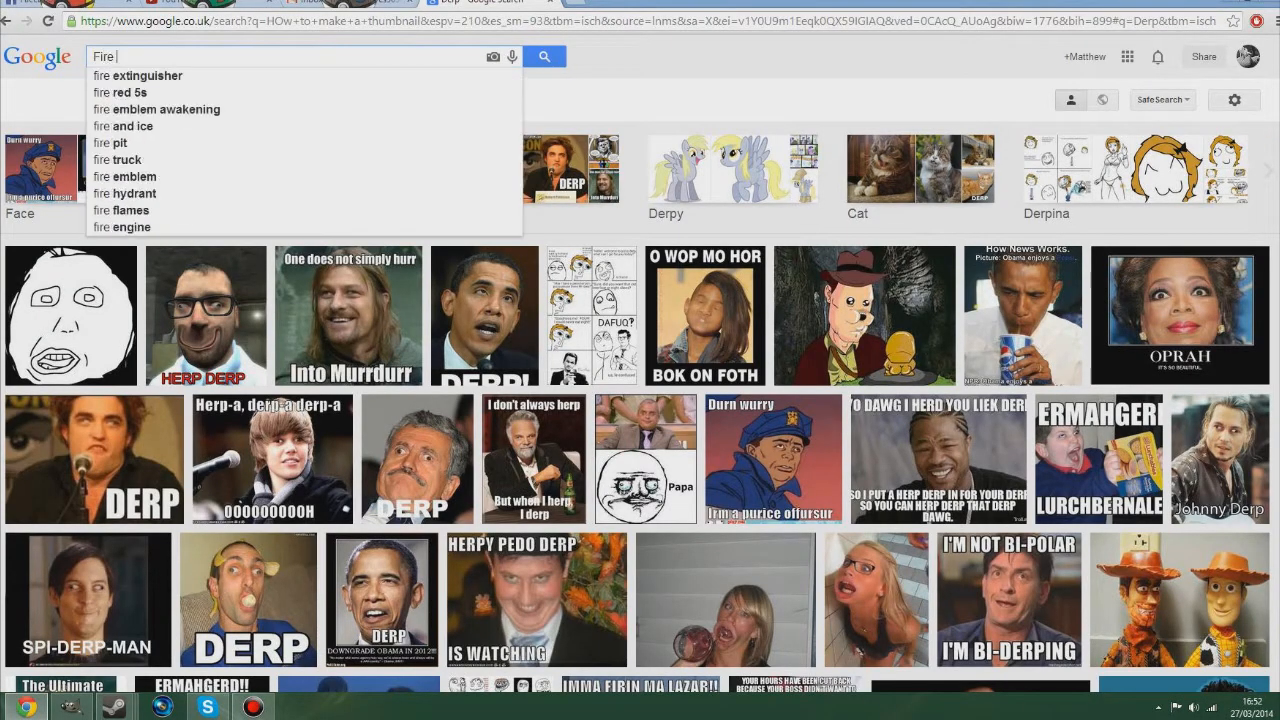
key(Return)
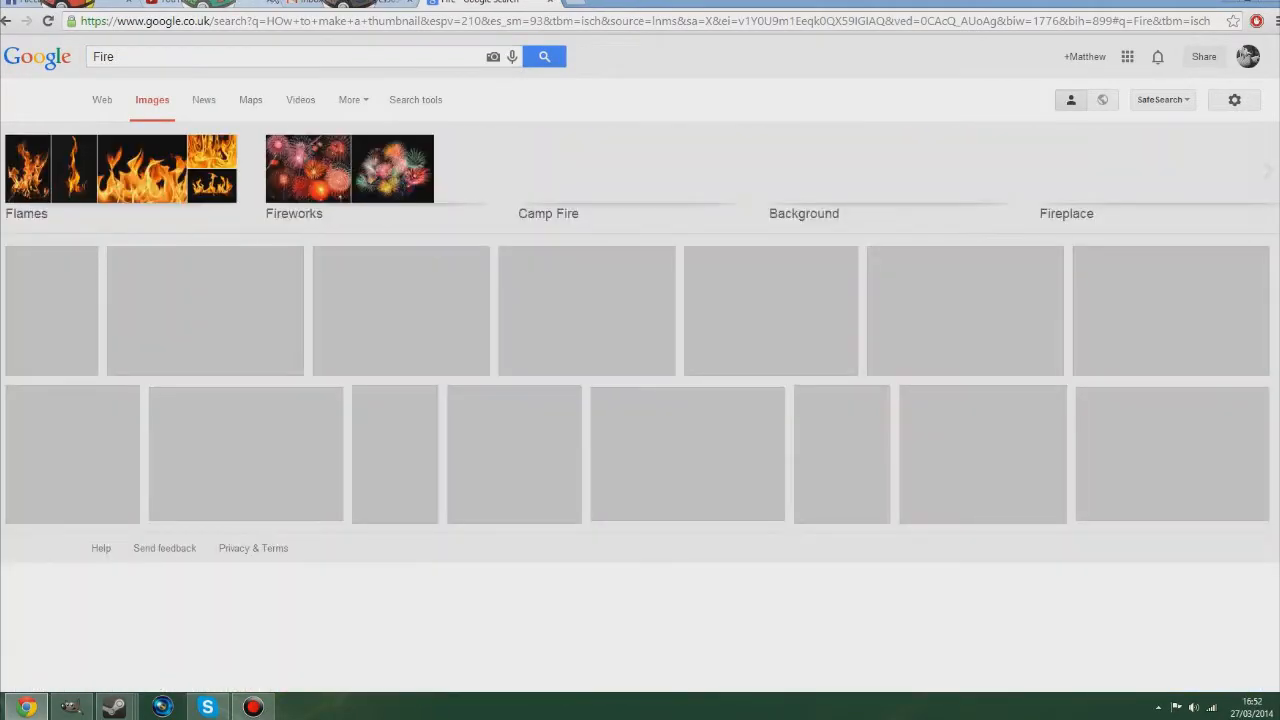
Examine the fire image results for a picture suitable as a thumbnail background
scroll(463, 408, down, 5)
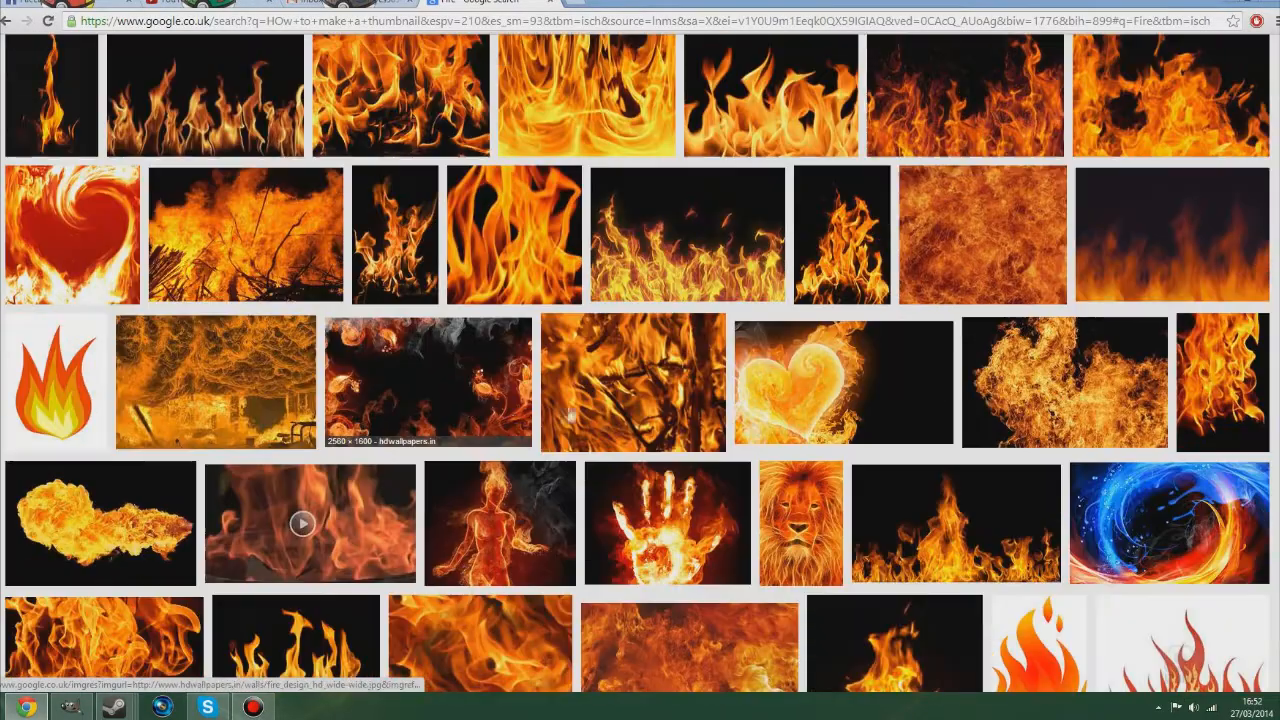
scroll(632, 437, down, 1)
scroll(650, 500, down, 3)
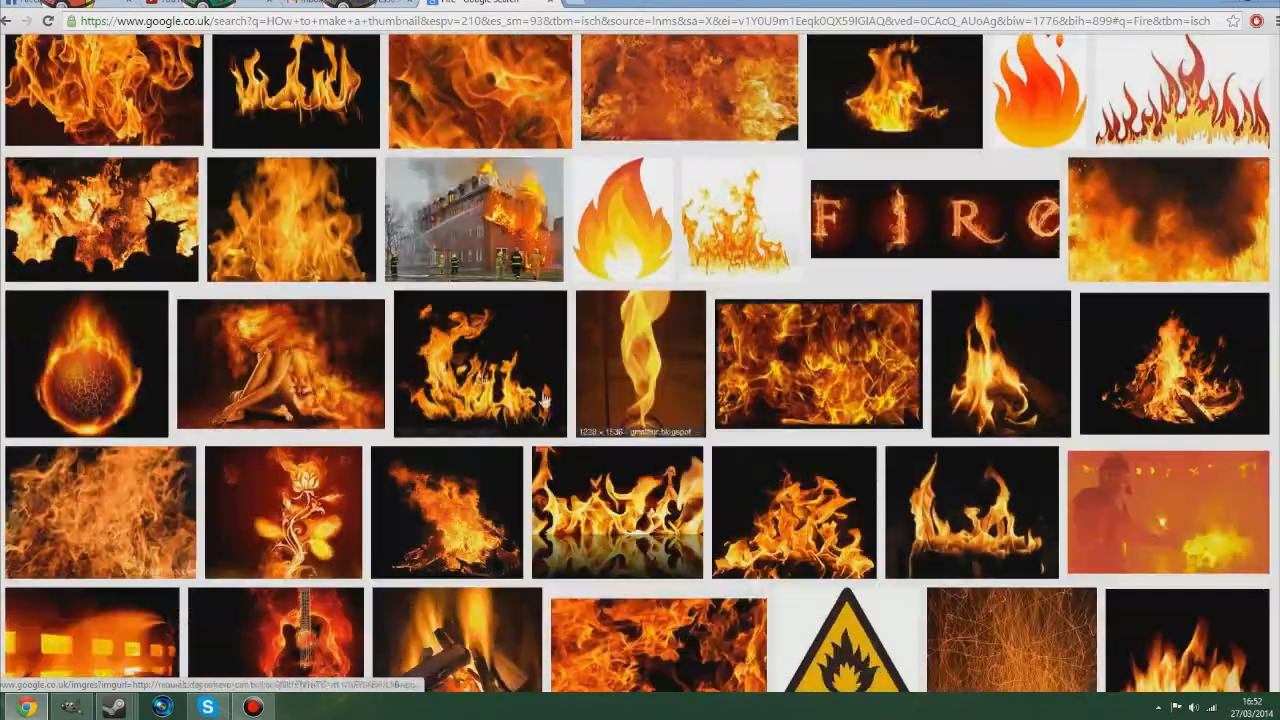
scroll(675, 603, down, 3)
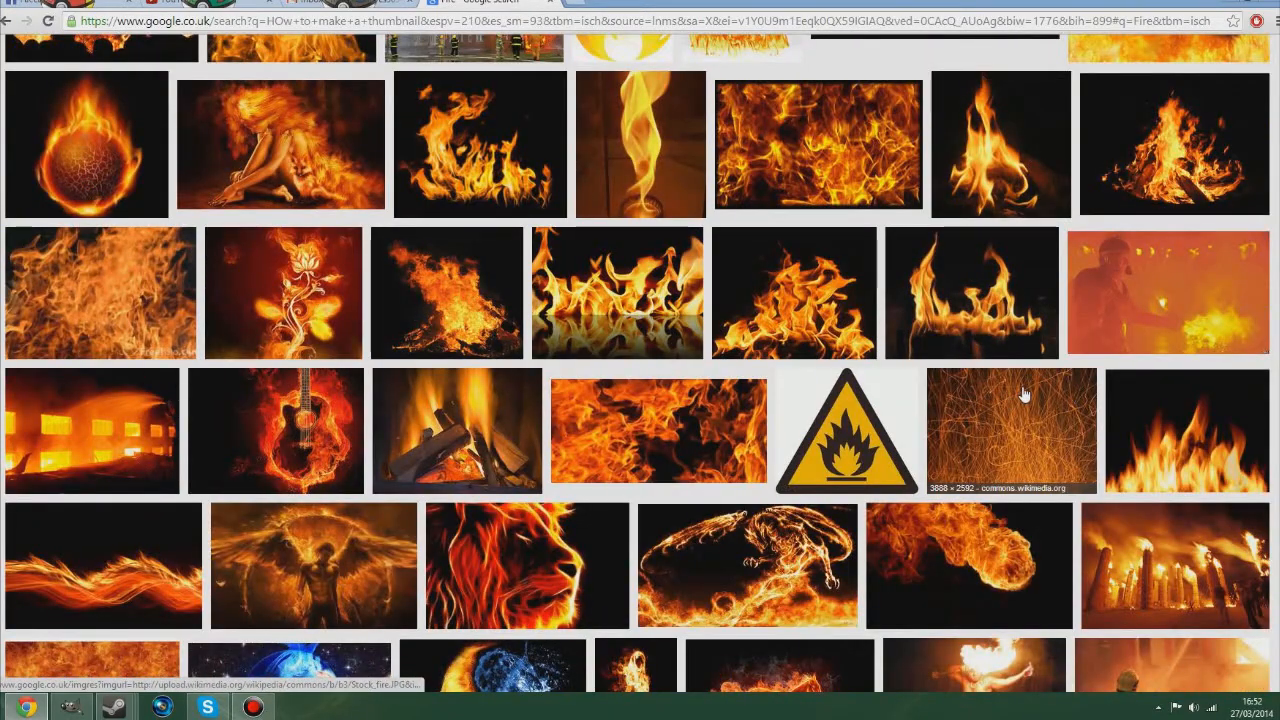
scroll(1020, 400, down, 2)
scroll(1015, 415, down, 2)
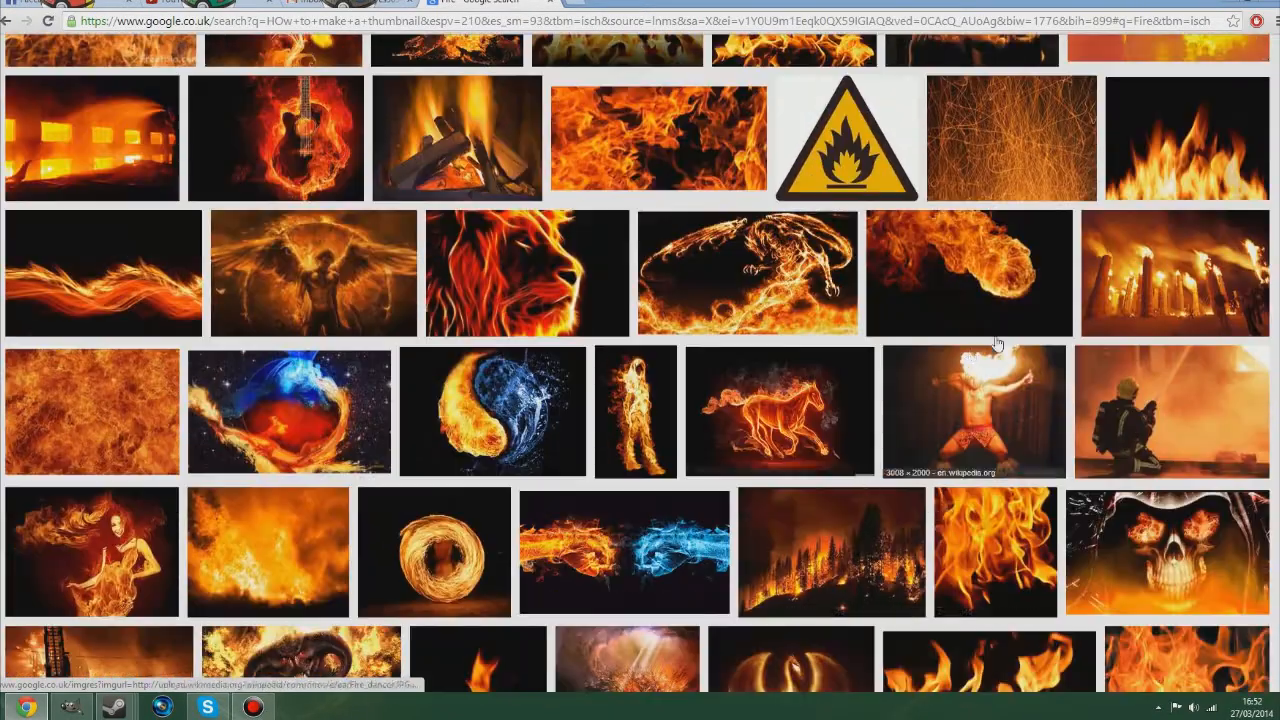
scroll(557, 340, up, 3)
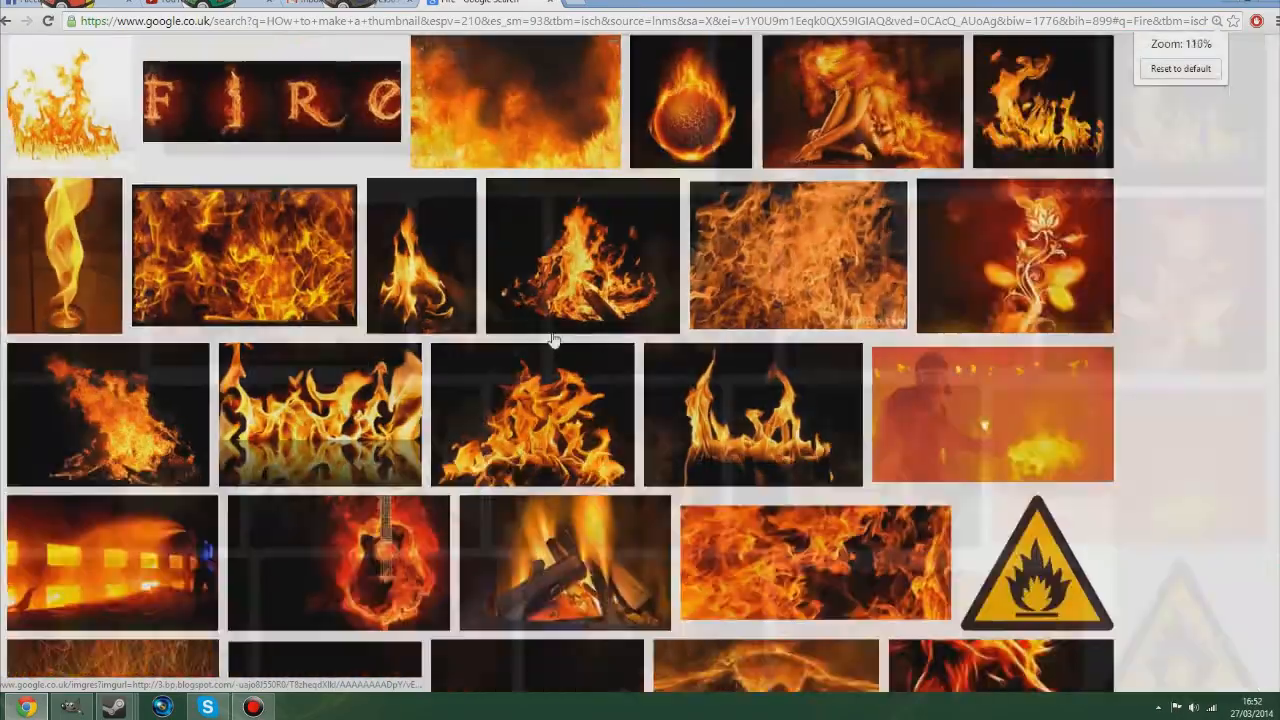
scroll(570, 320, up, 4)
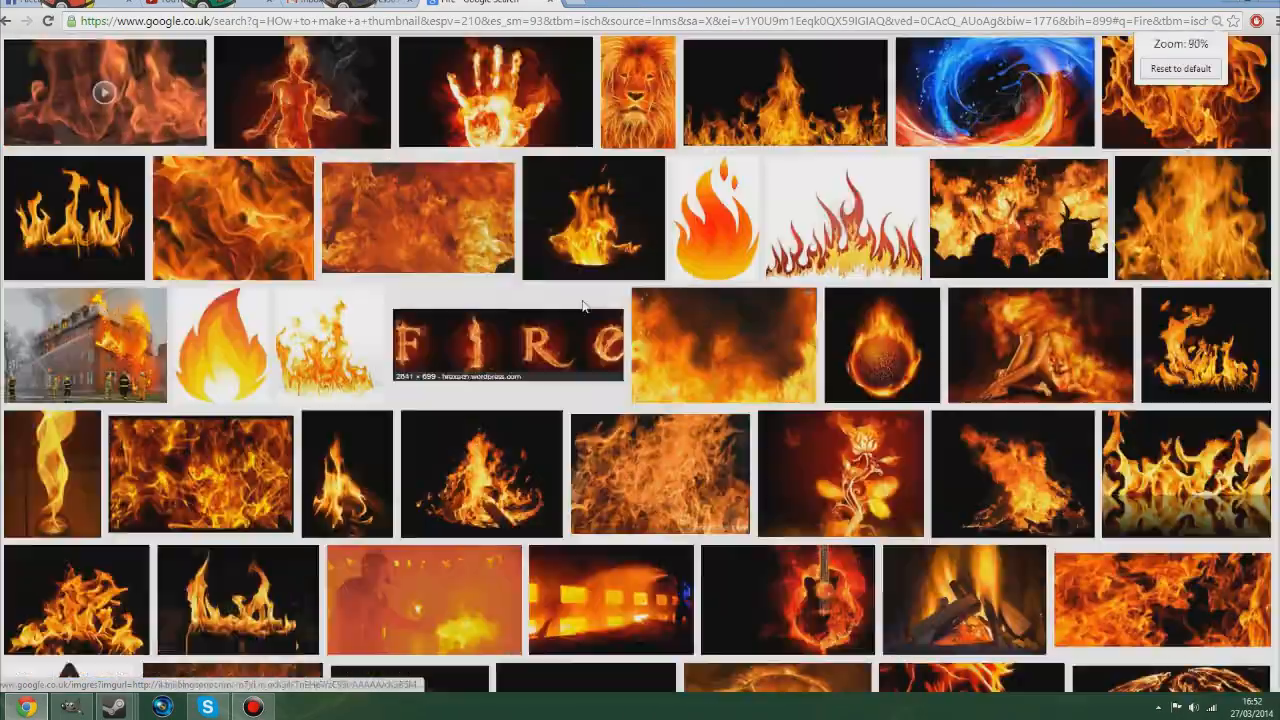
scroll(587, 304, up, 7)
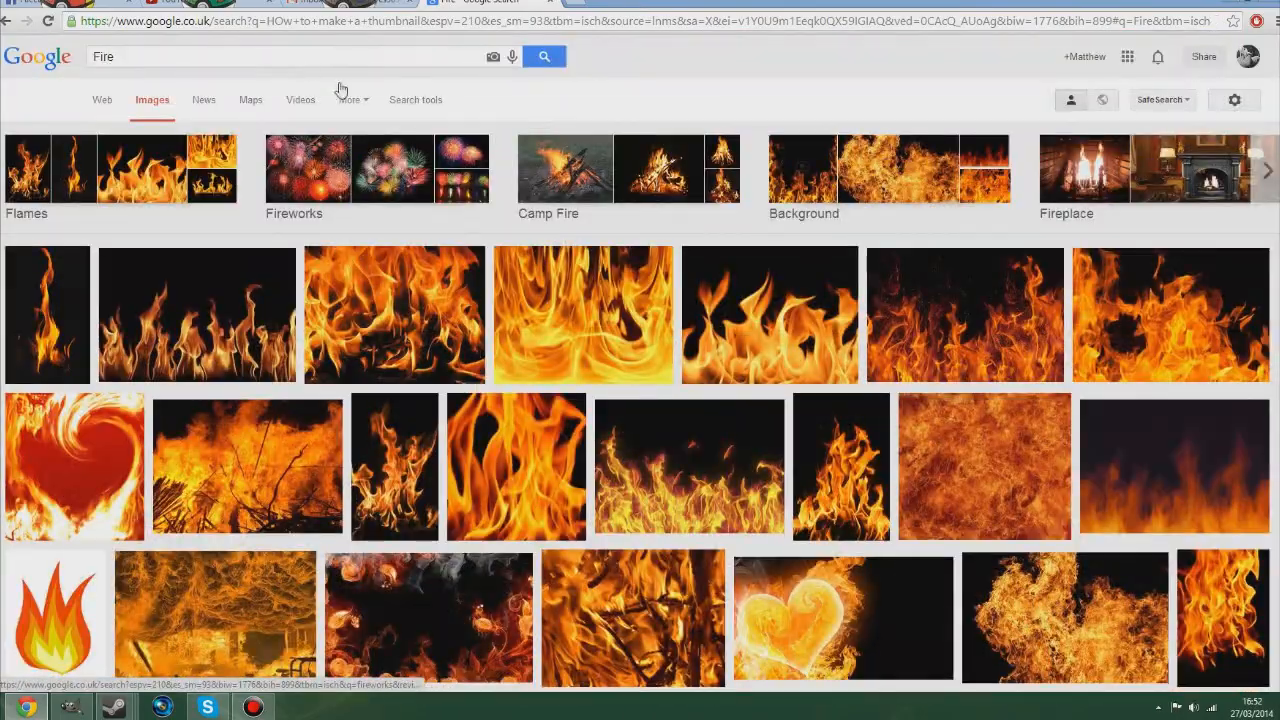
Search Google Images for "Chalk board", preview the first plain dark chalkboard and browse the other results
double_click(103, 56)
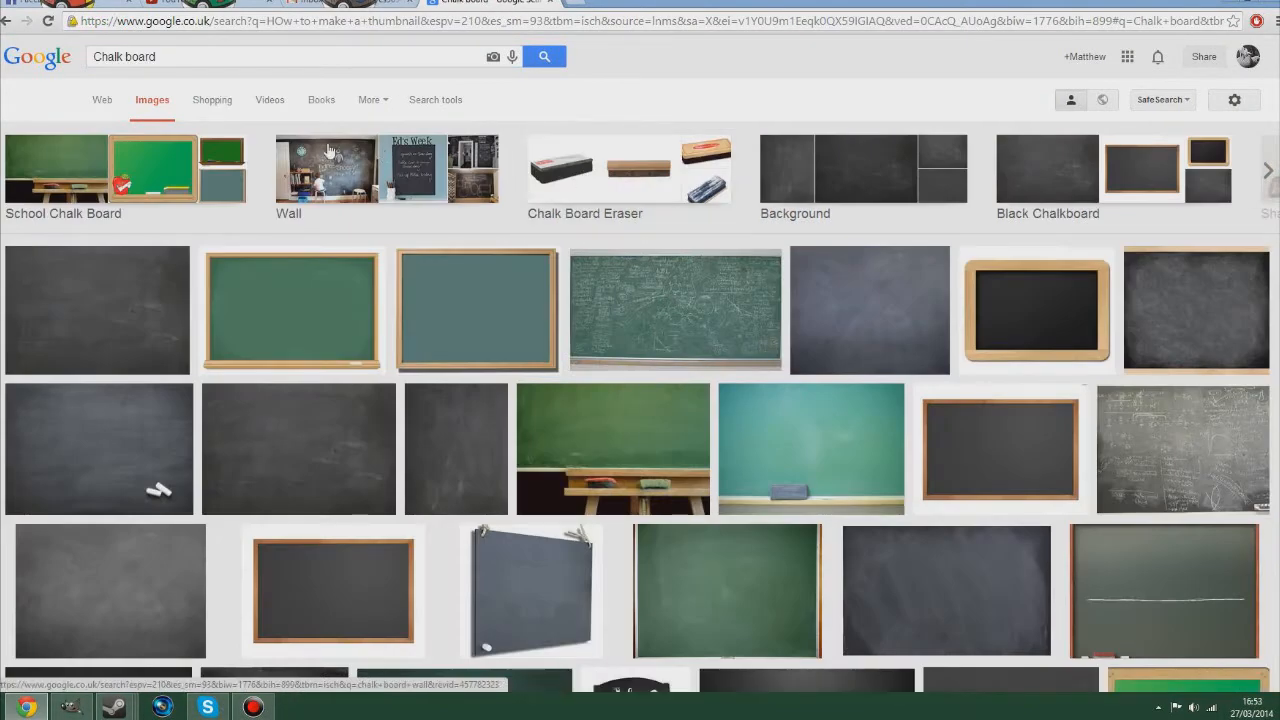
click(178, 334)
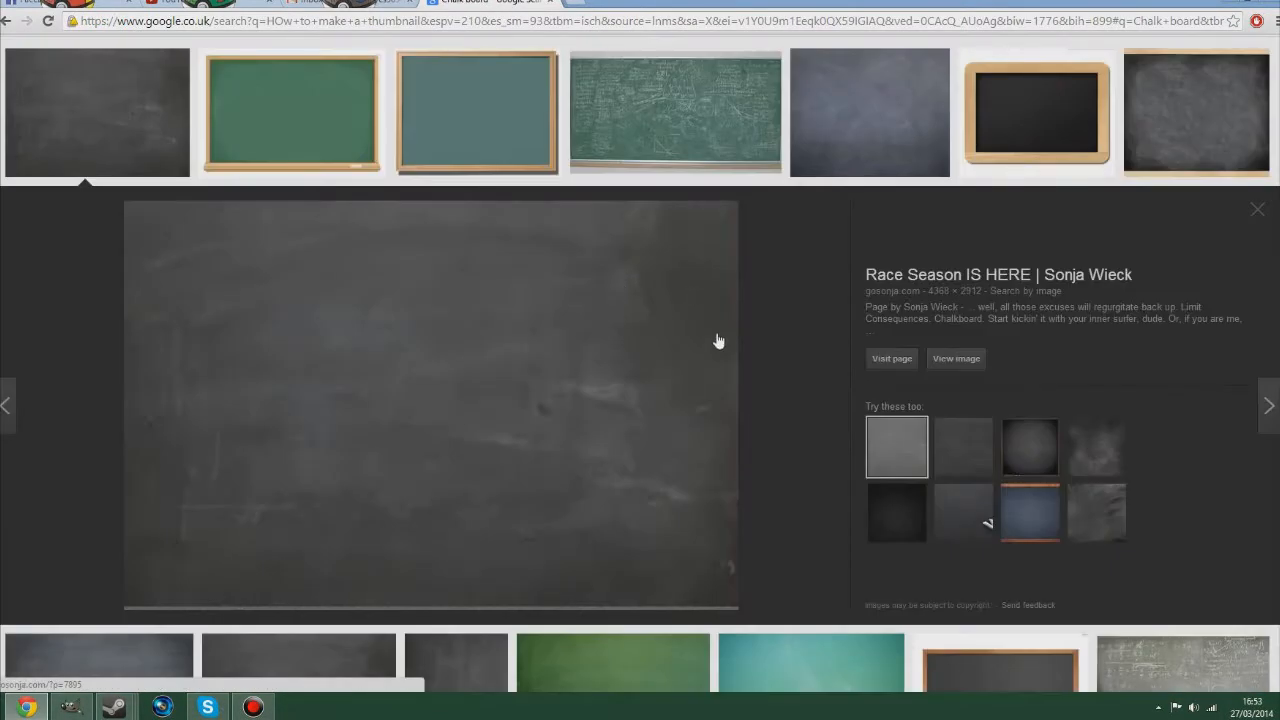
scroll(838, 402, down, 3)
scroll(745, 315, up, 5)
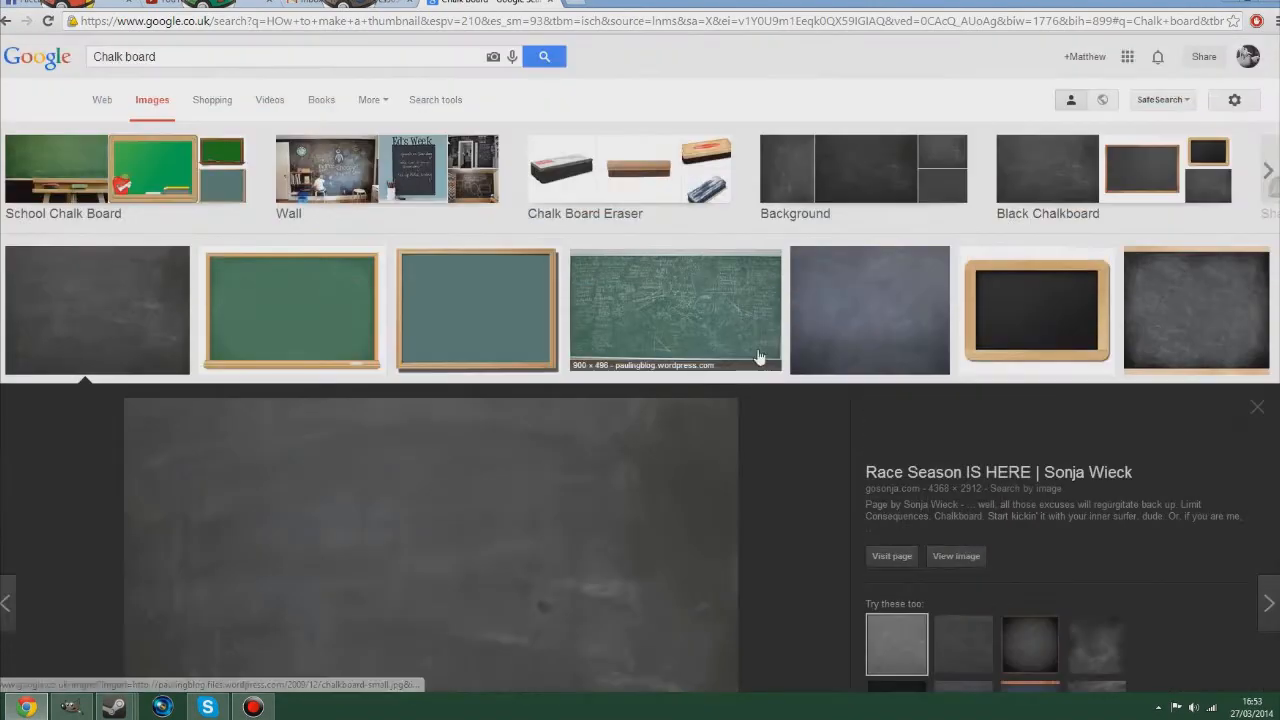
scroll(660, 190, down, 2)
scroll(838, 236, down, 2)
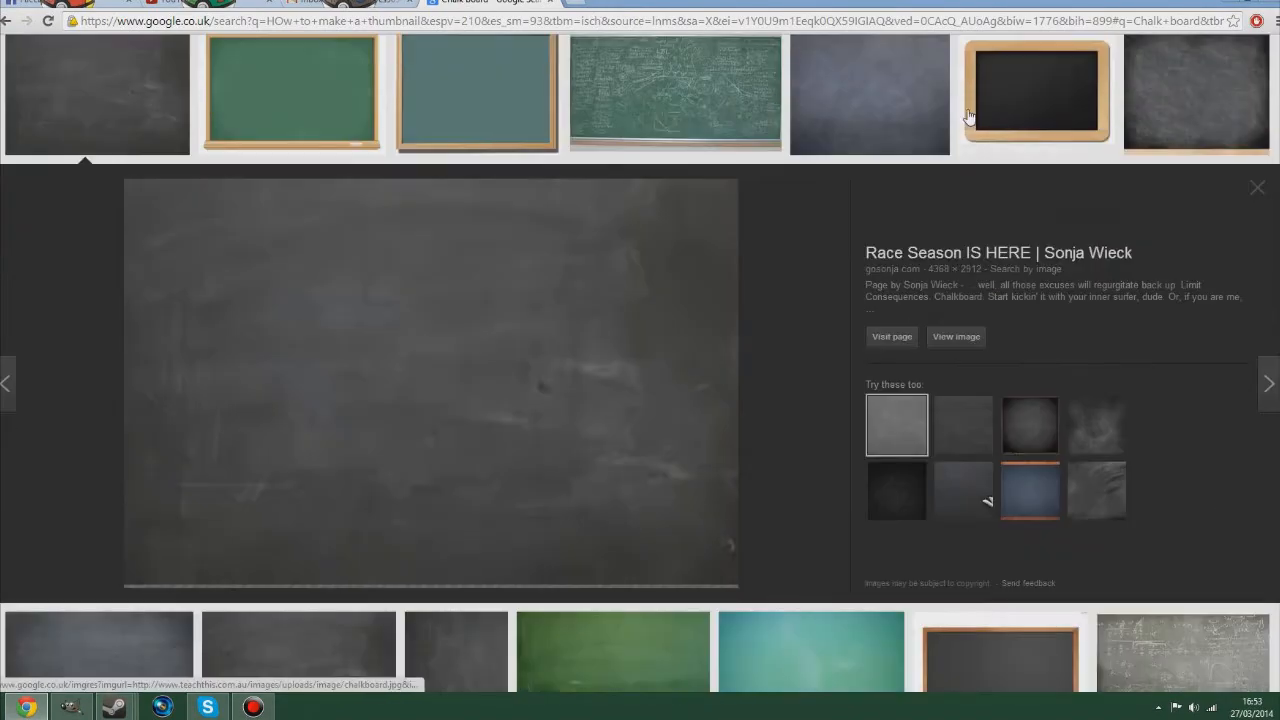
scroll(838, 236, down, 5)
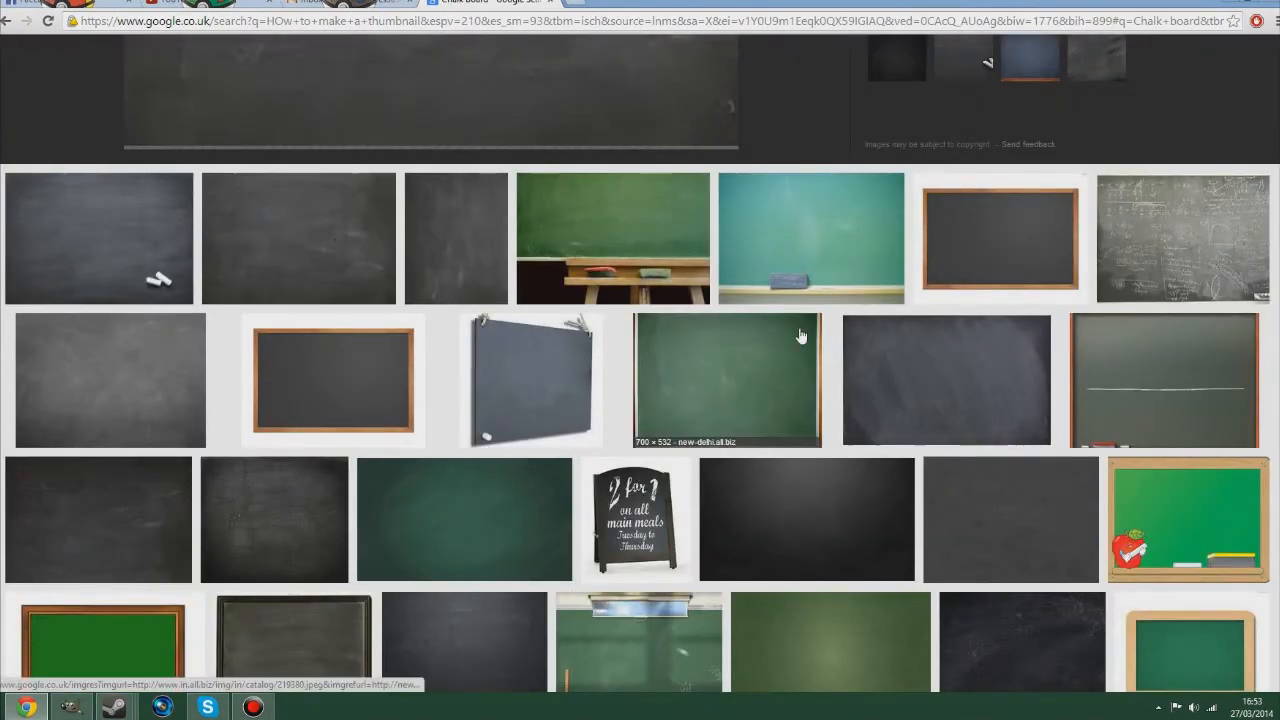
scroll(890, 280, up, 4)
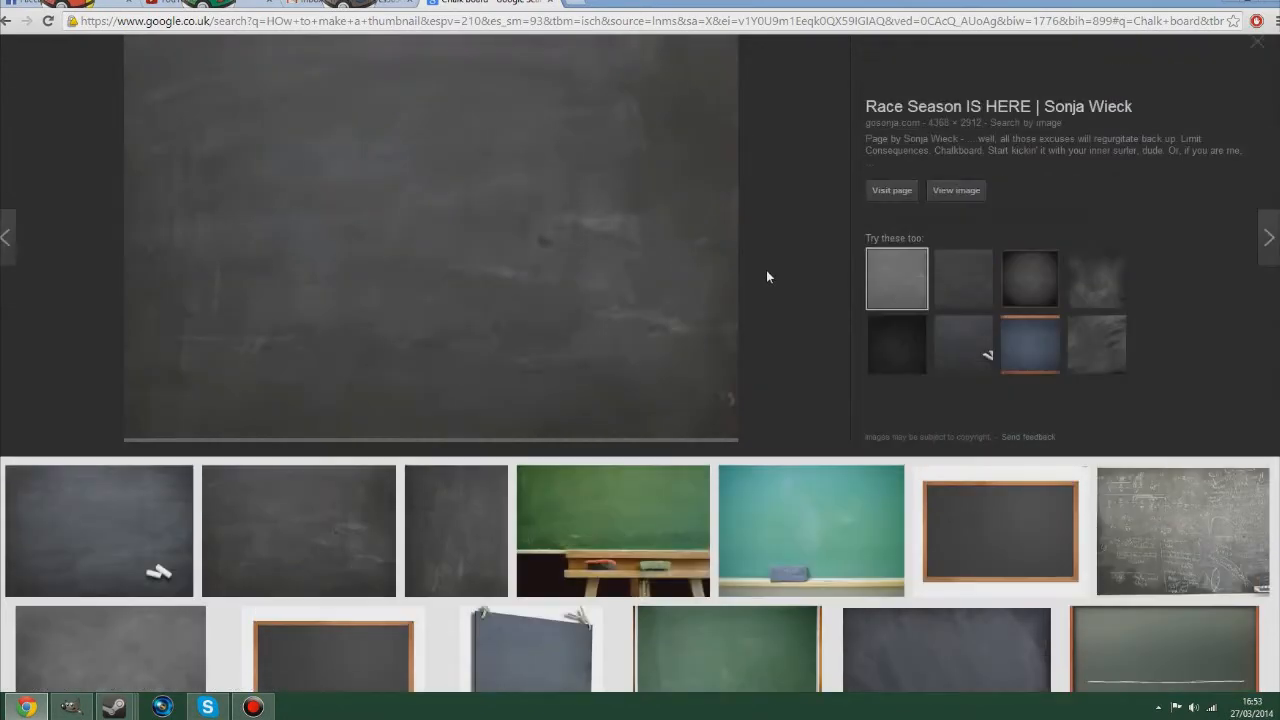
scroll(766, 275, down, 1)
scroll(764, 287, down, 2)
Save the green blank chalkboard picture with the eraser as bigstock-Blank-Chalkboard-109848.jpg in the Cool Pics folder
click(786, 322)
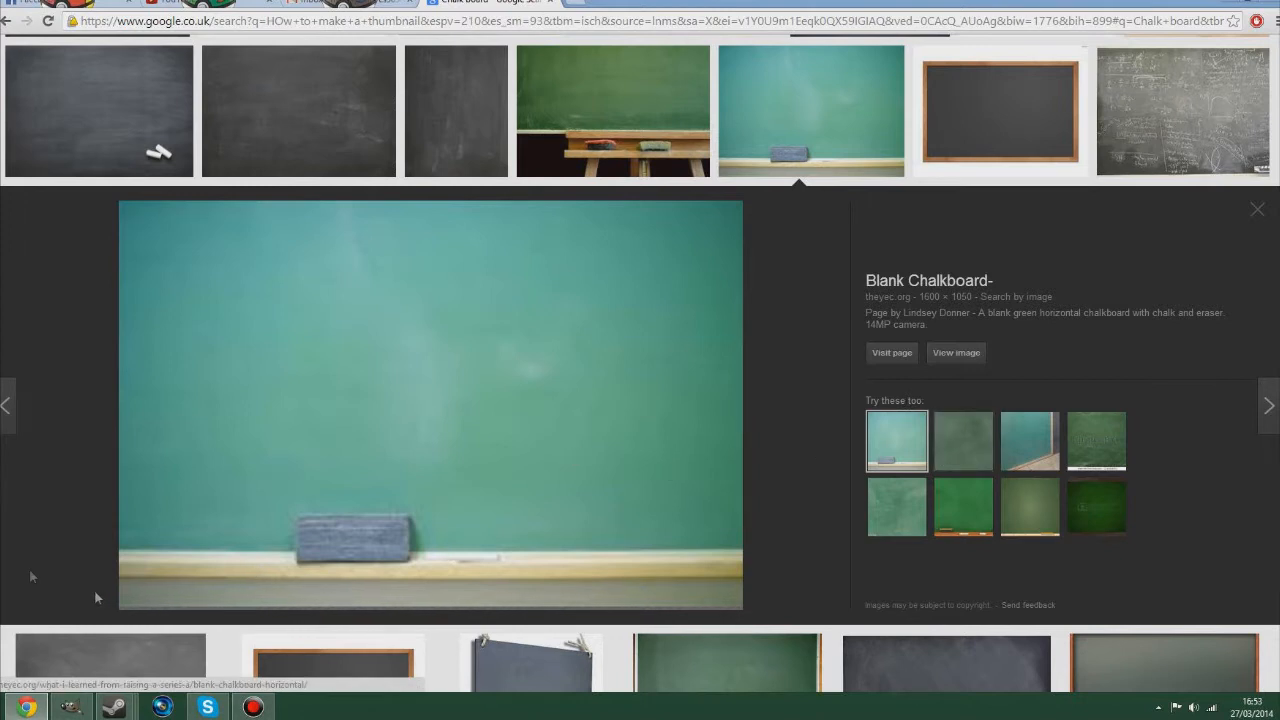
right_click(424, 382)
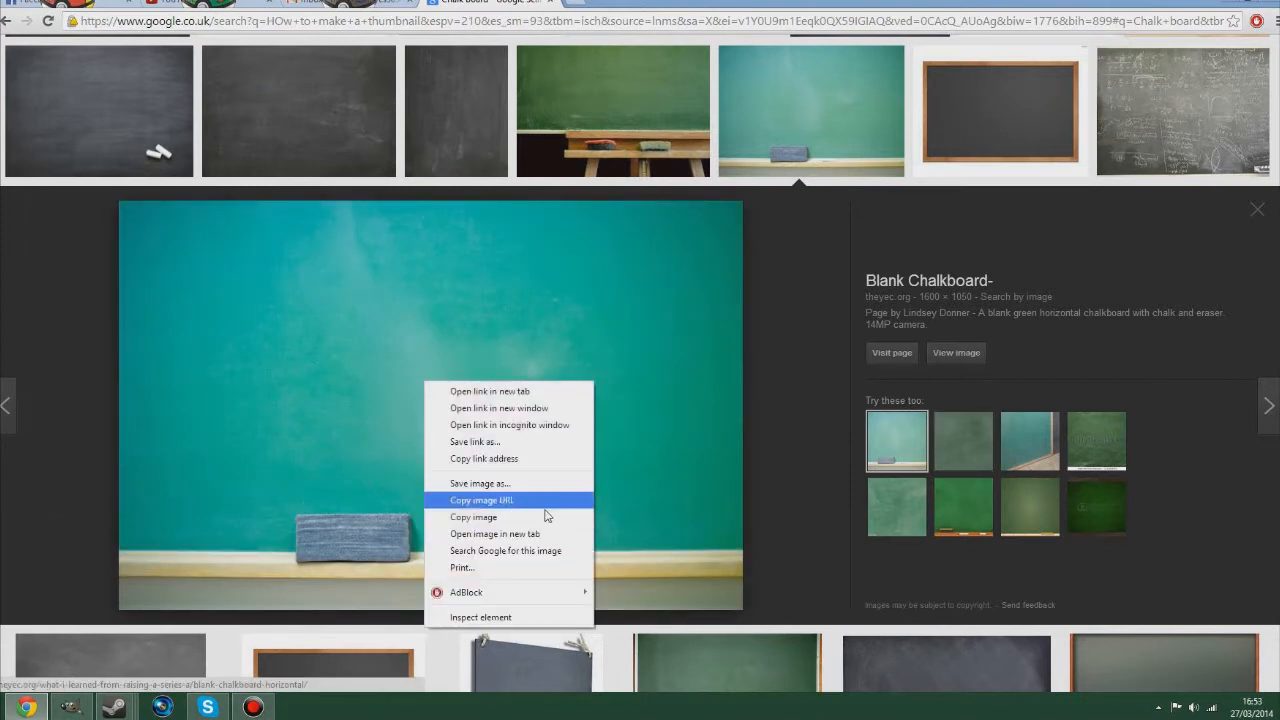
click(505, 484)
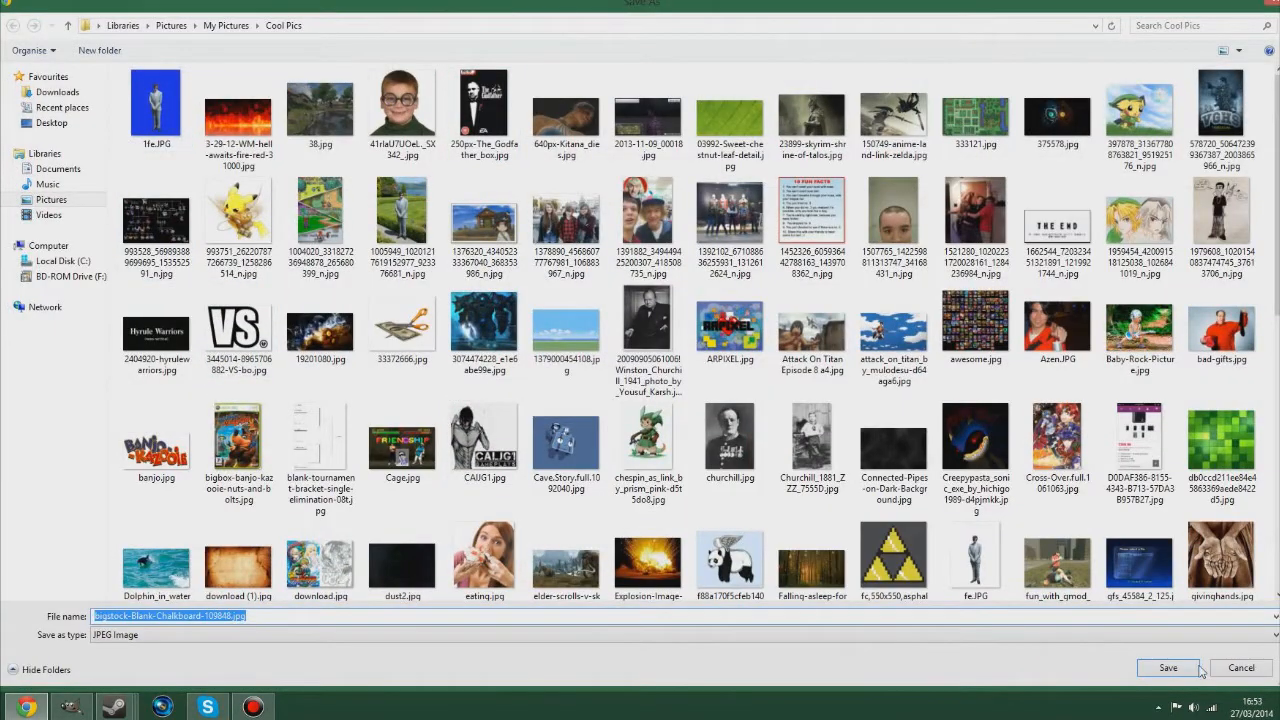
click(1201, 670)
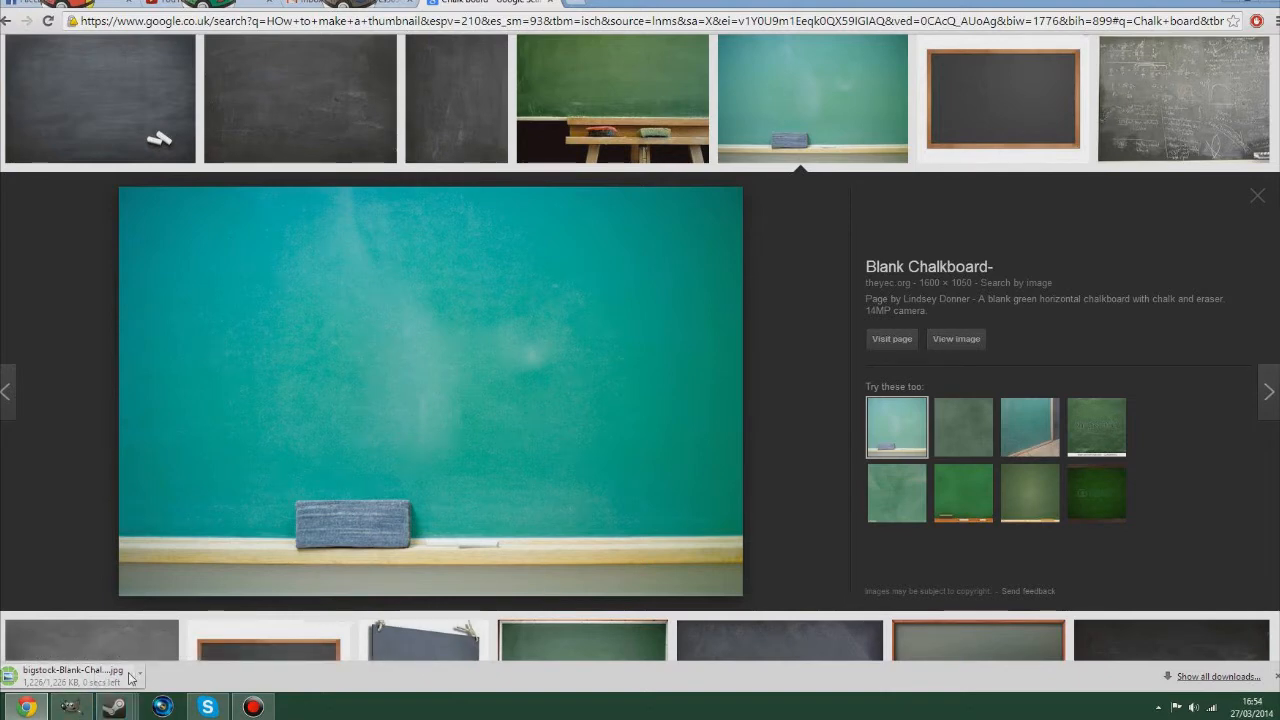
Bring the downloaded chalkboard JPEG into the blank image in GIMP as a new layer, converting its colour profile to sRGB
drag(97, 675, 411, 420)
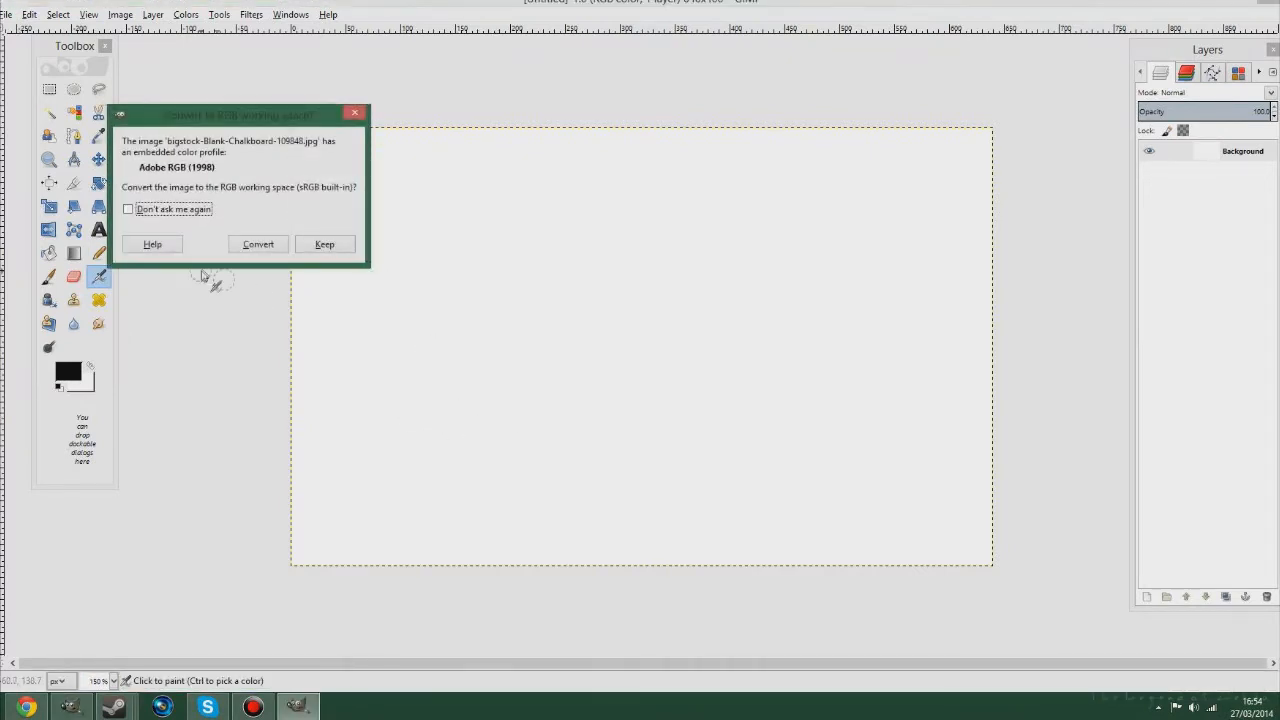
click(255, 246)
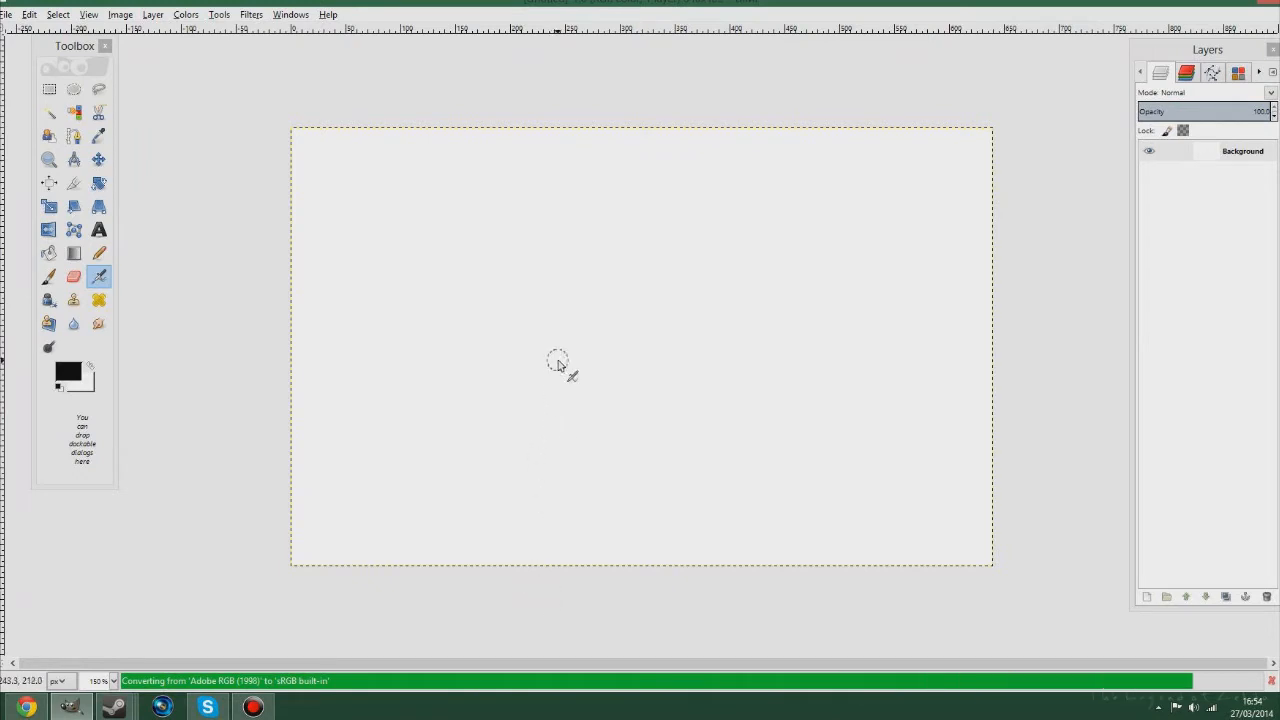
scroll(553, 370, down, 2)
scroll(563, 356, down, 3)
scroll(560, 363, up, 2)
scroll(606, 360, down, 2)
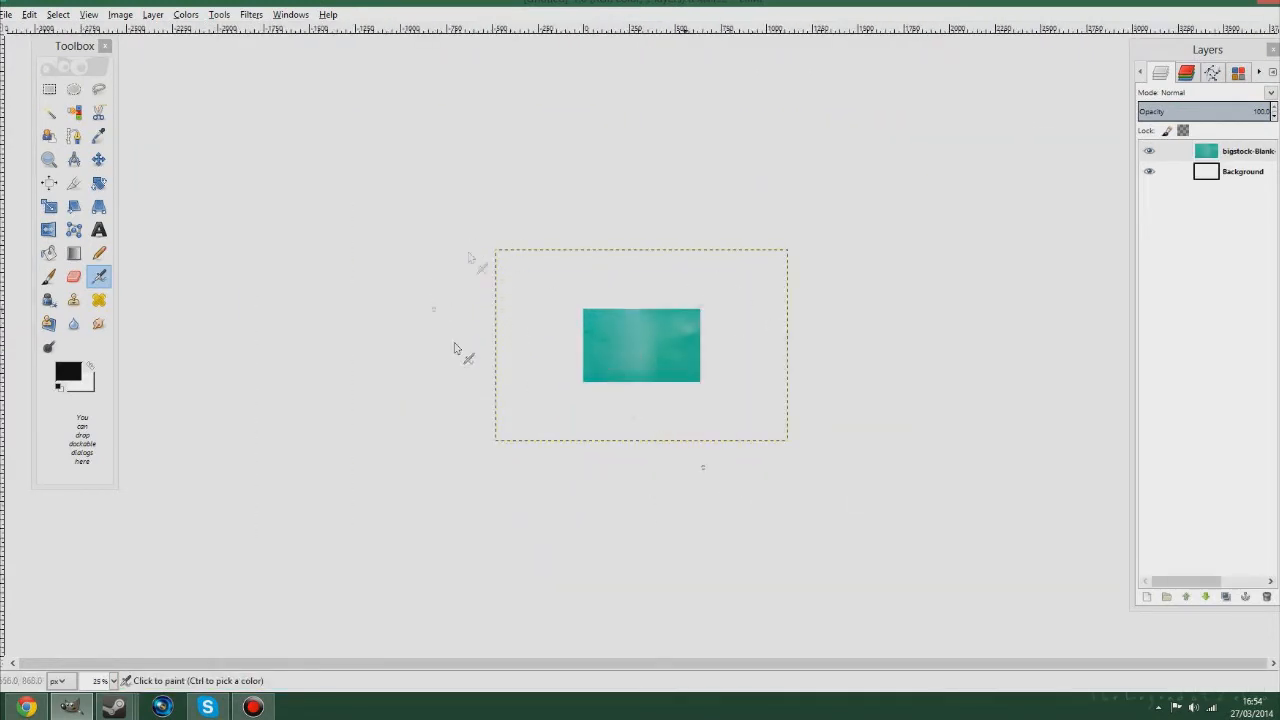
click(48, 207)
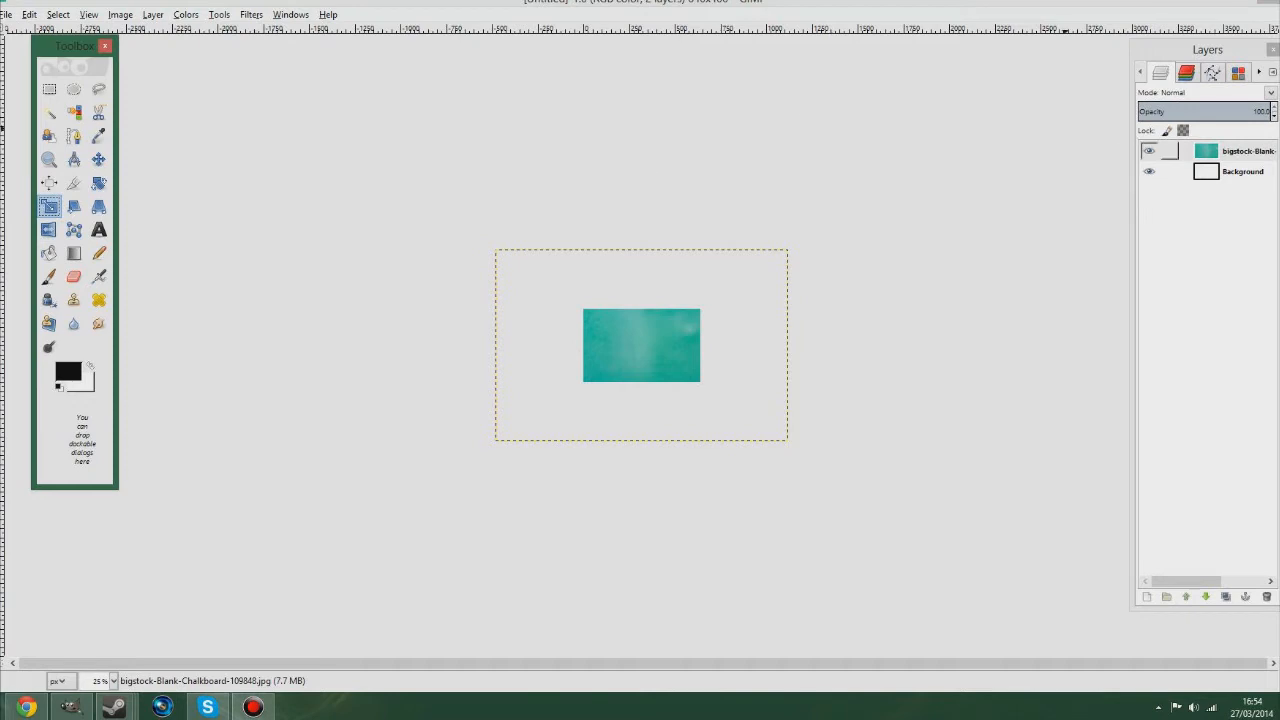
click(300, 14)
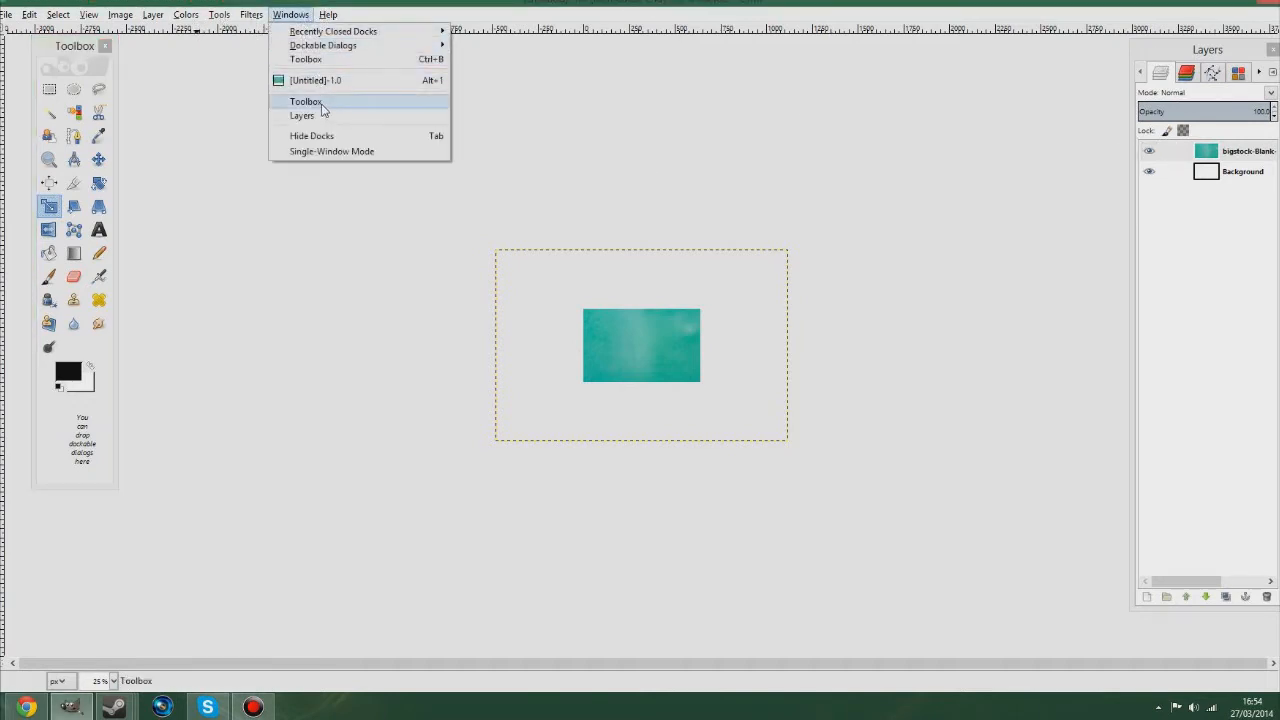
mouse_move(386, 36)
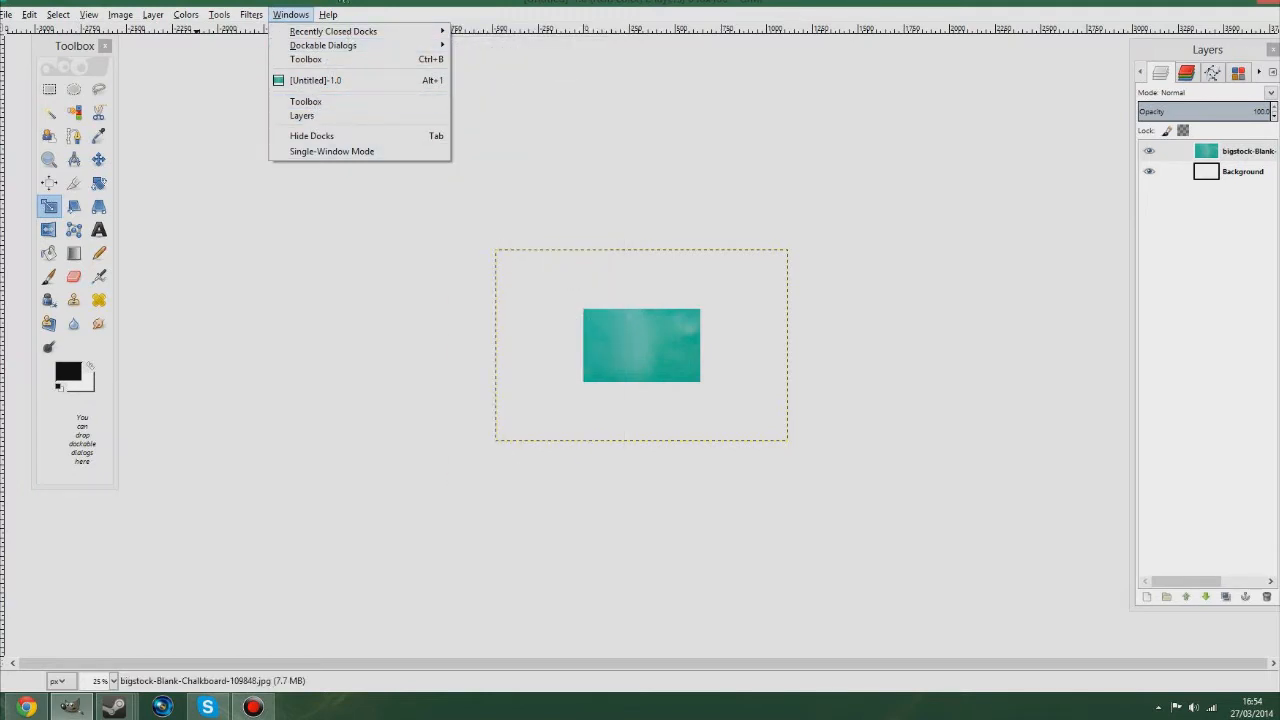
click(340, 1)
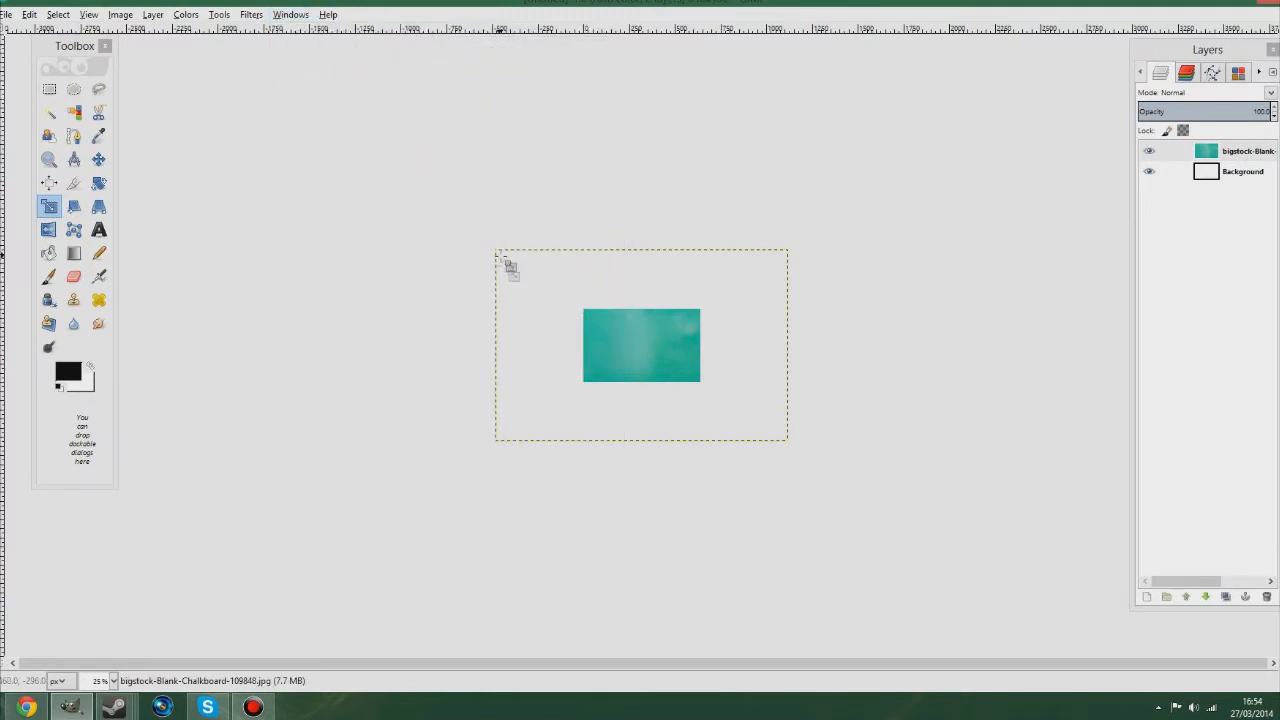
key(plus)
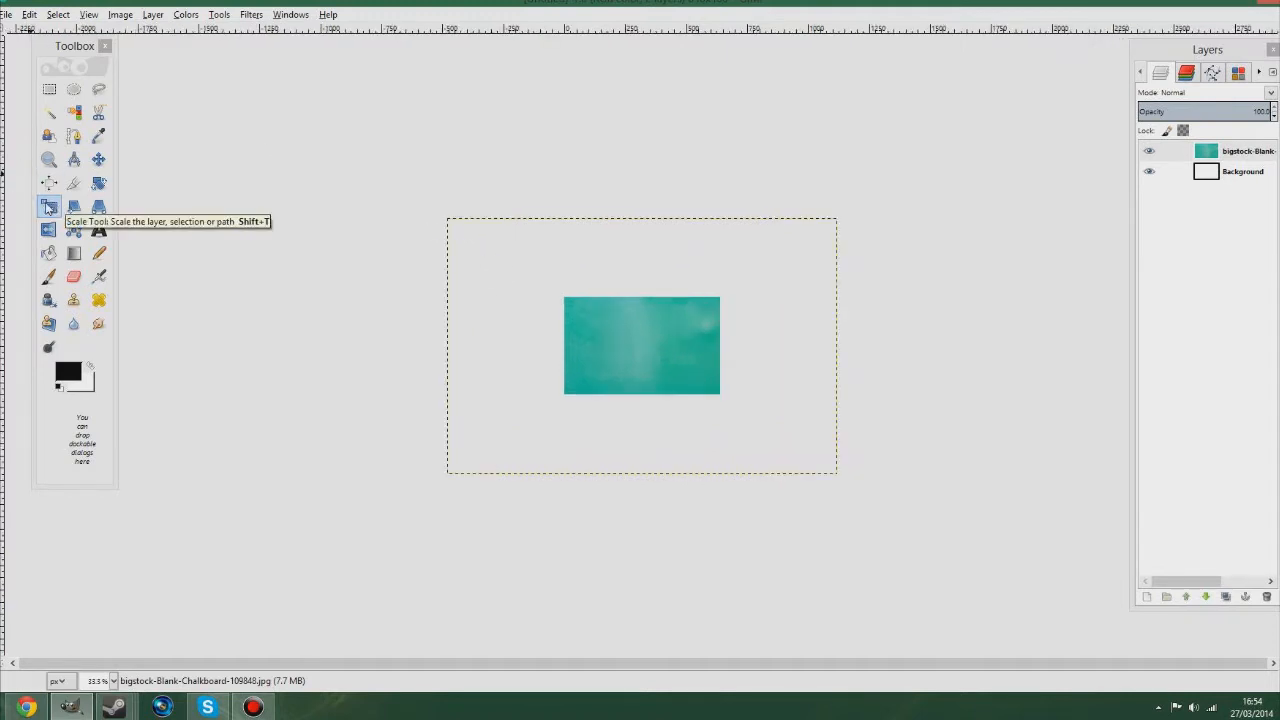
click(52, 206)
key(Tab)
click(414, 246)
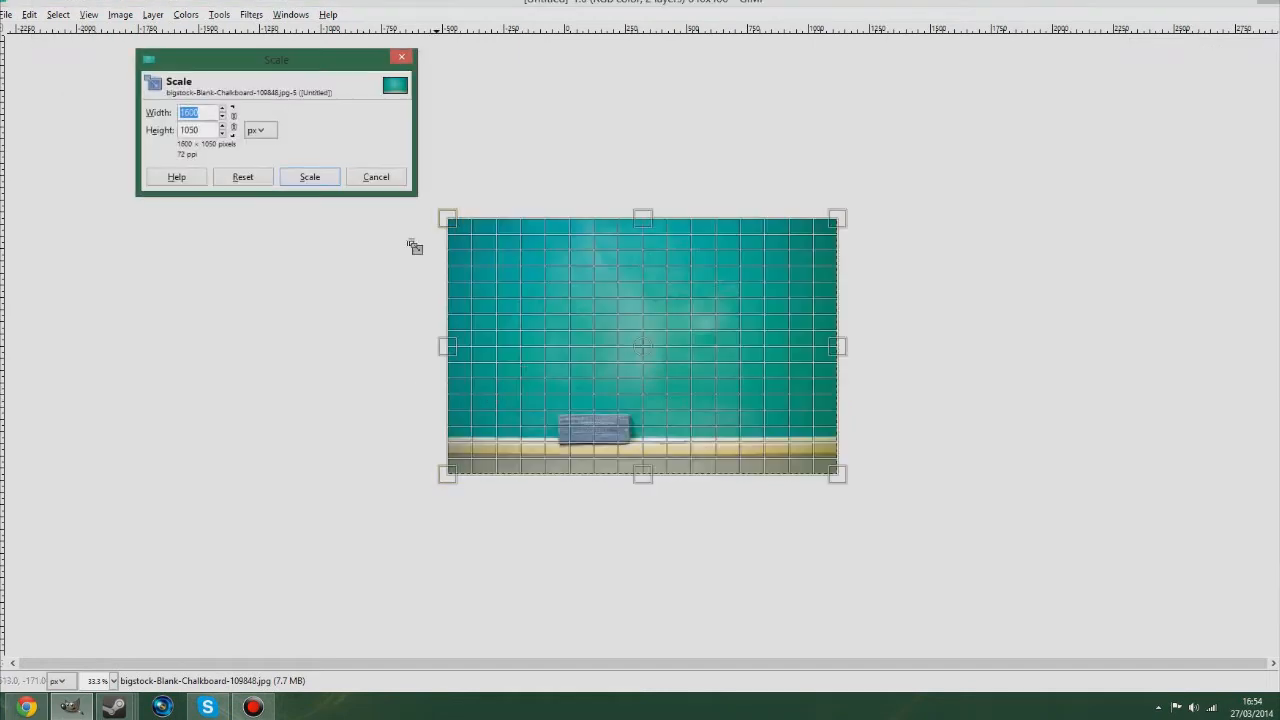
click(403, 58)
key(Tab)
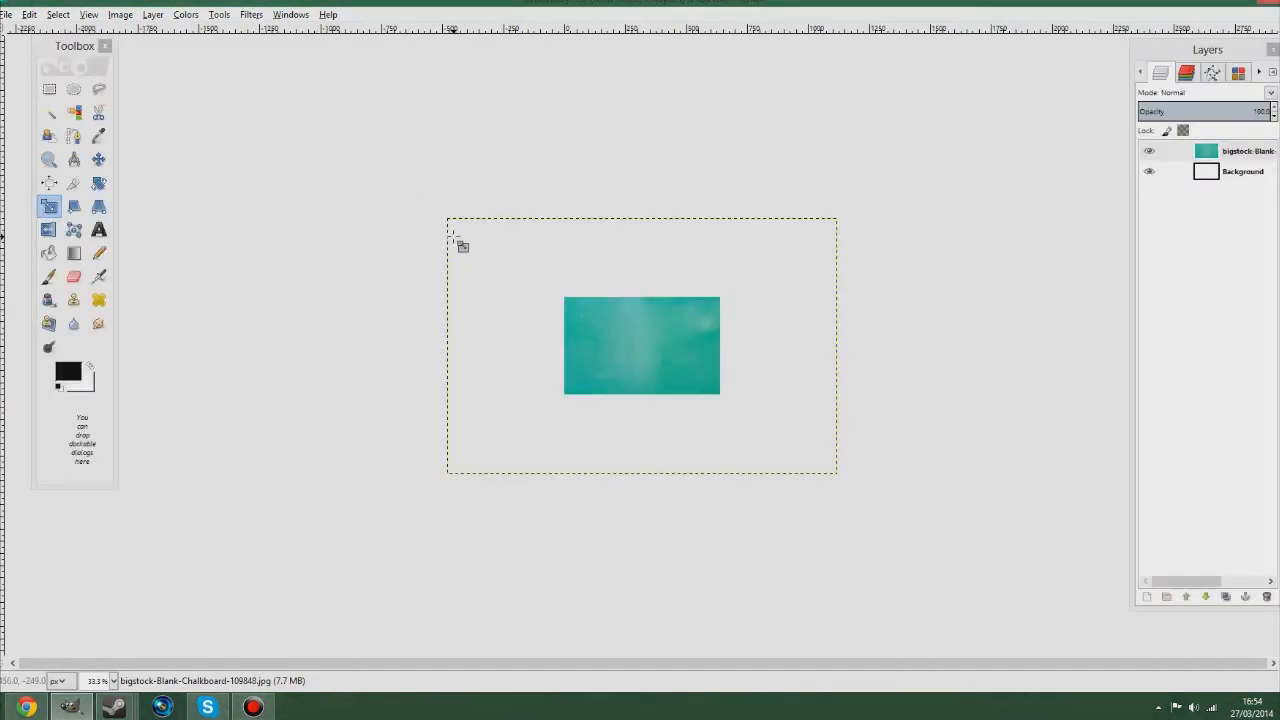
Scale the chalkboard layer down so it covers the whole canvas, with its edges just beyond the canvas borders
key(Tab)
drag(452, 238, 623, 325)
key(2)
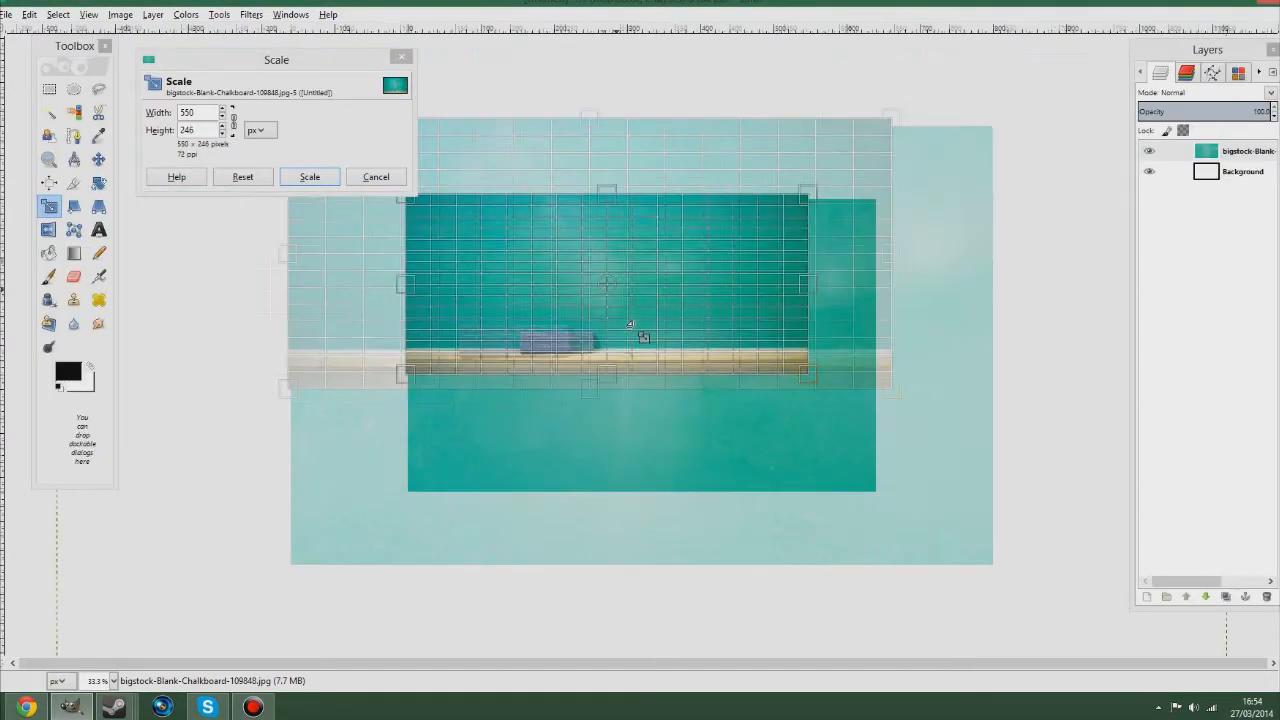
key(1)
drag(603, 286, 609, 290)
drag(808, 388, 874, 500)
key(Return)
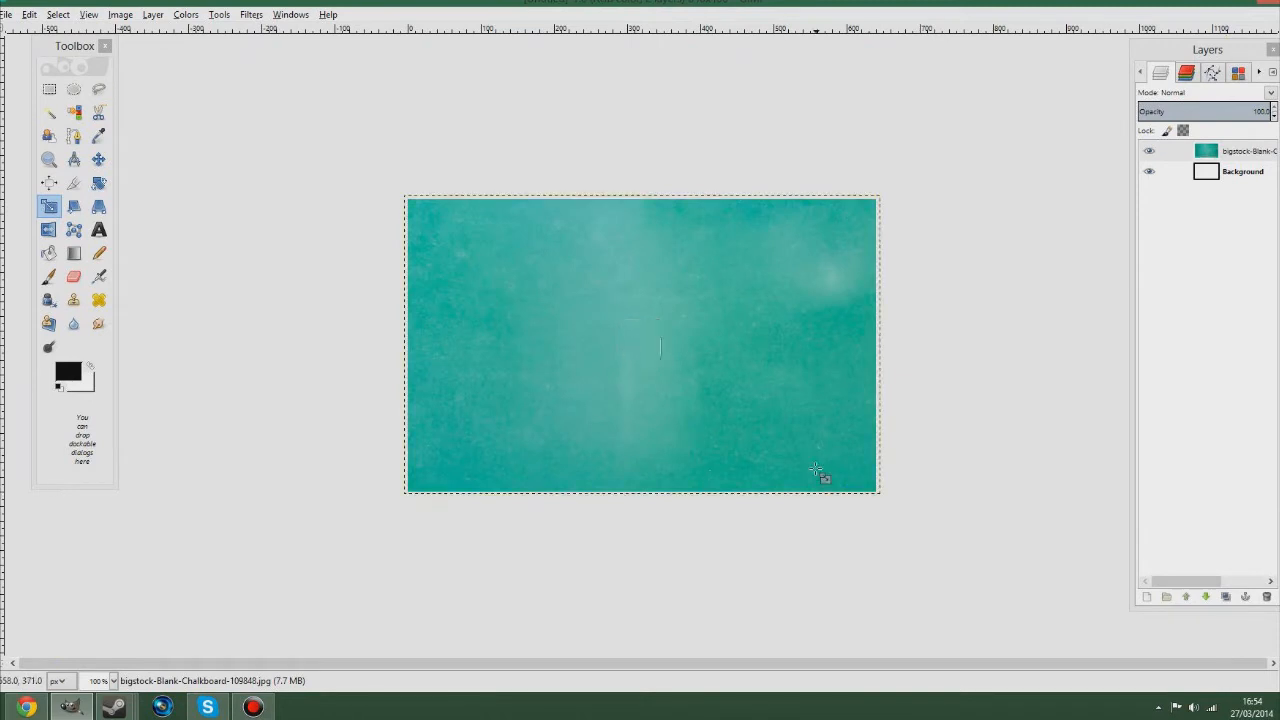
scroll(928, 351, up, 3)
scroll(924, 350, down, 3)
scroll(820, 346, up, 1)
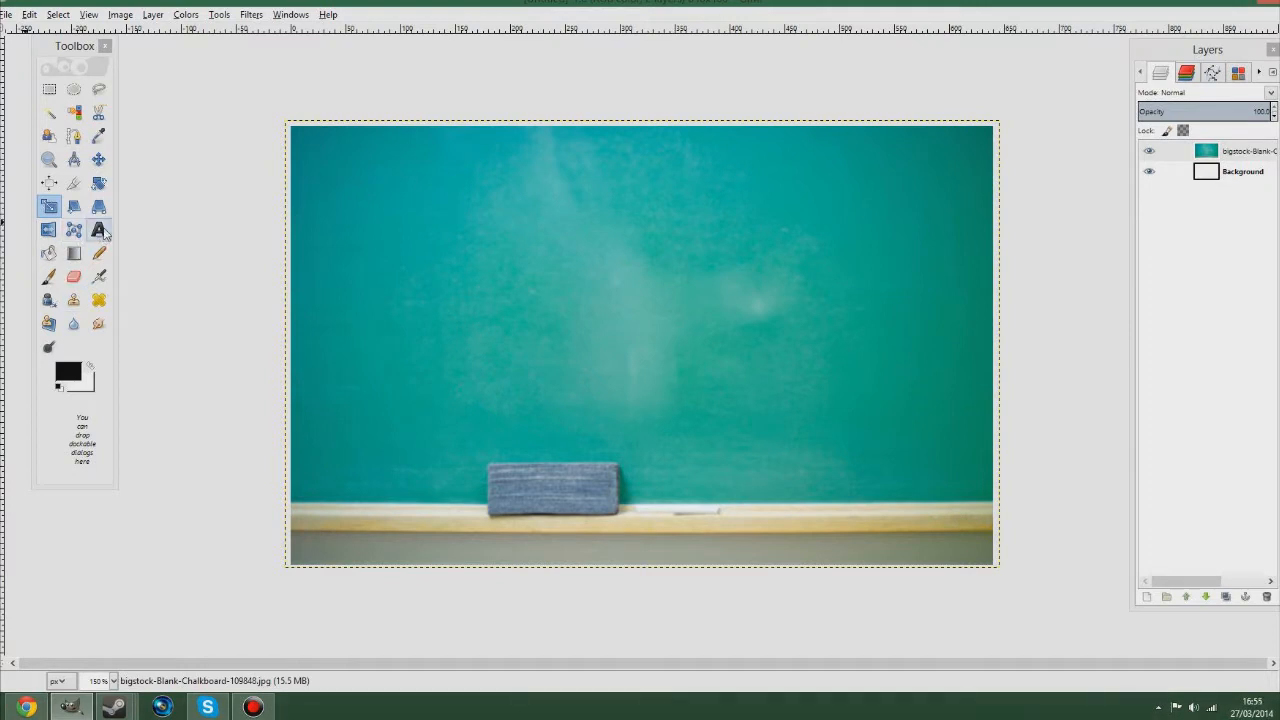
Draw a text box about 534 × 242 px across the chalkboard's writing area, above the eraser
click(99, 230)
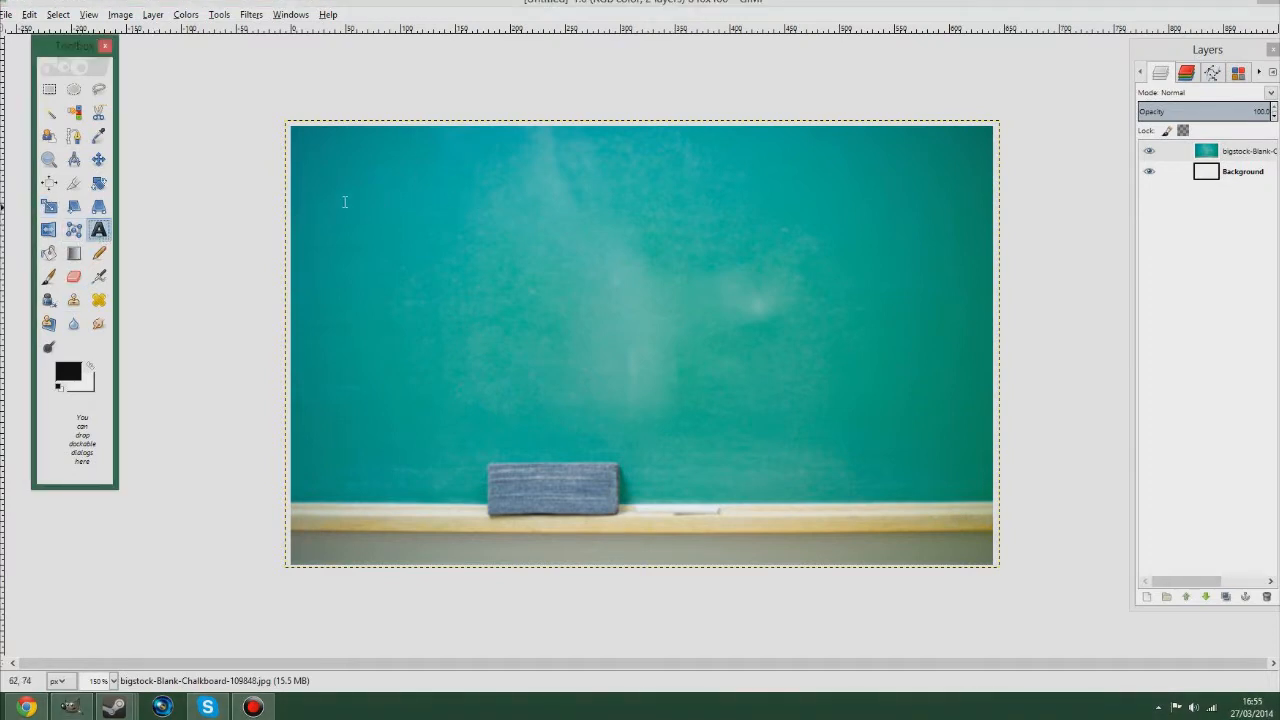
drag(325, 172, 907, 439)
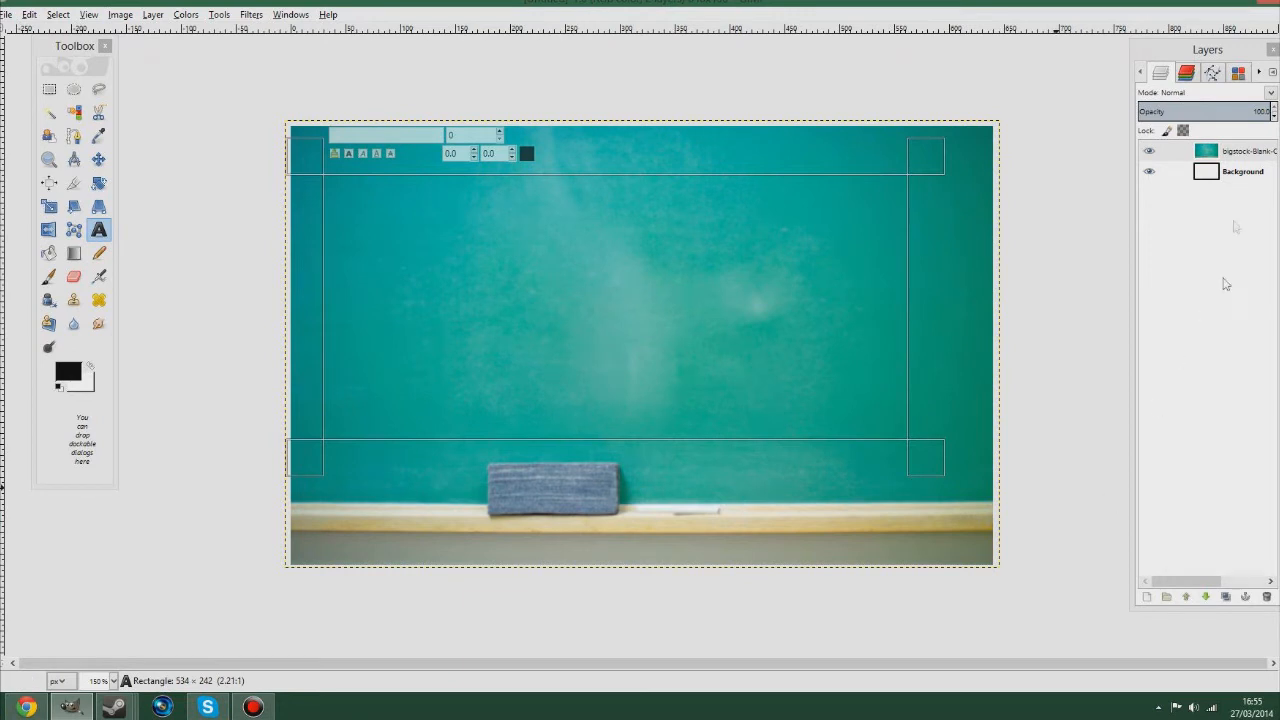
text(dgvadg)
key(ctrl+z)
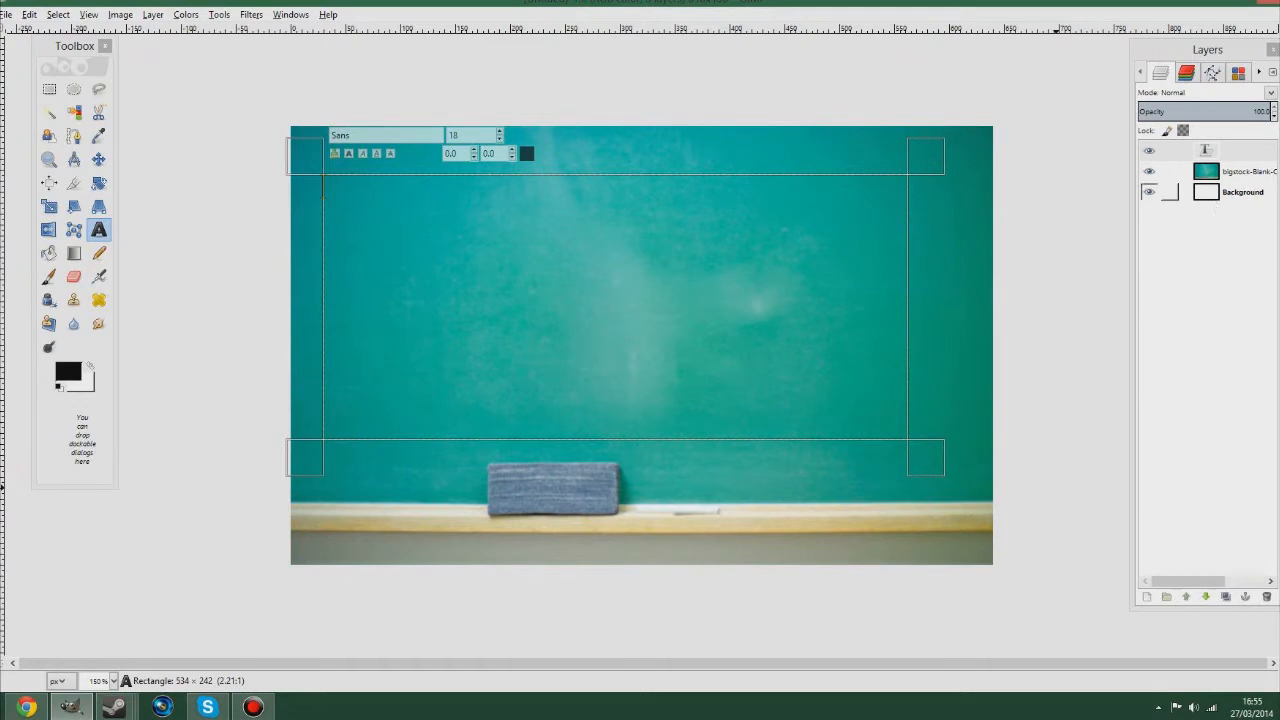
click(1213, 172)
click(1210, 151)
click(549, 333)
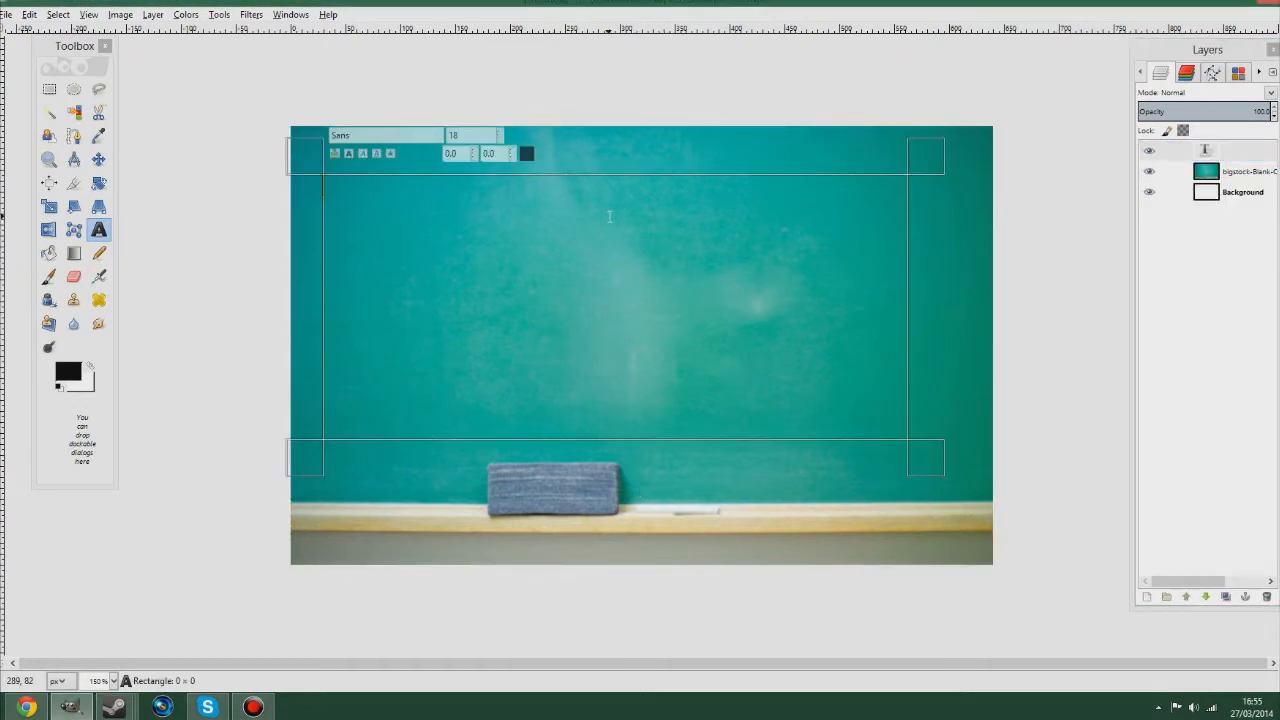
Enter the title "How to make a Thumbnail" in the text box, correcting the misspelling of the last word
text(How to make a Thumbanile)
key(Return)
key(BackSpace)
key(BackSpace)
key(BackSpace)
key(BackSpace)
key(BackSpace)
key(BackSpace)
key(BackSpace)
key(BackSpace)
key(BackSpace)
key(BackSpace)
key(BackSpace)
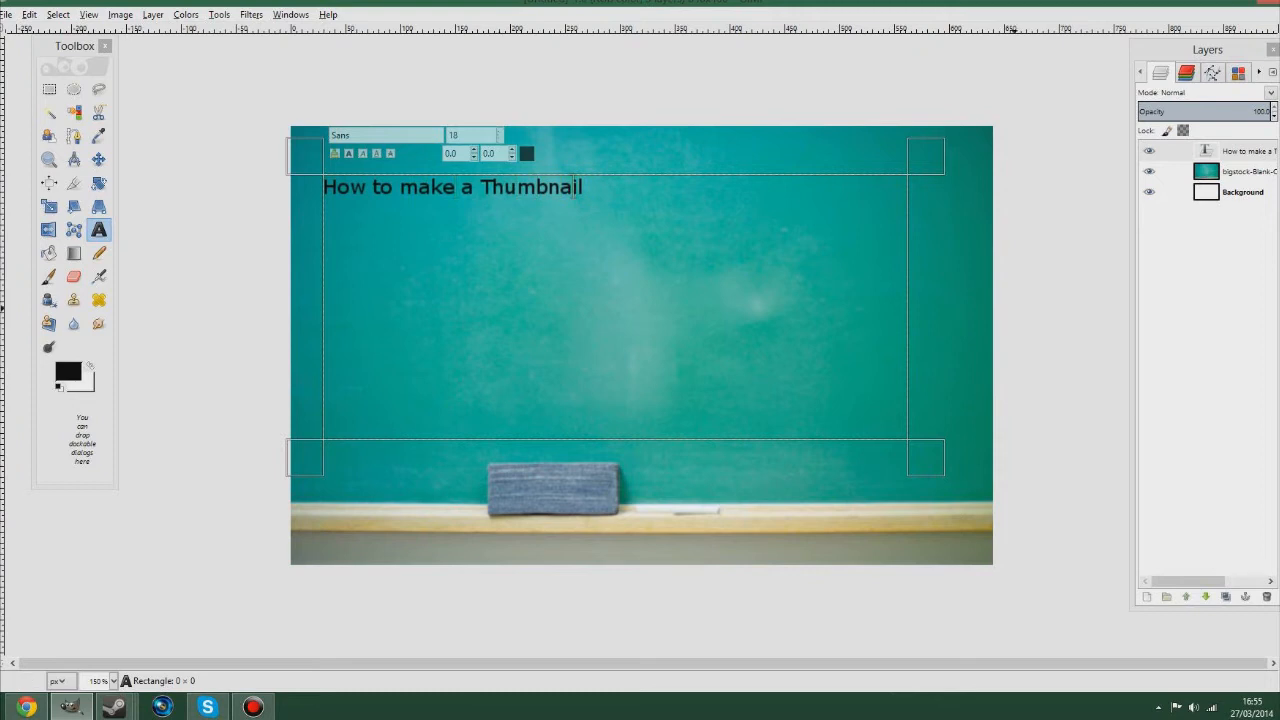
Select the entire title text in its text layer and open its font name for editing
click(1240, 192)
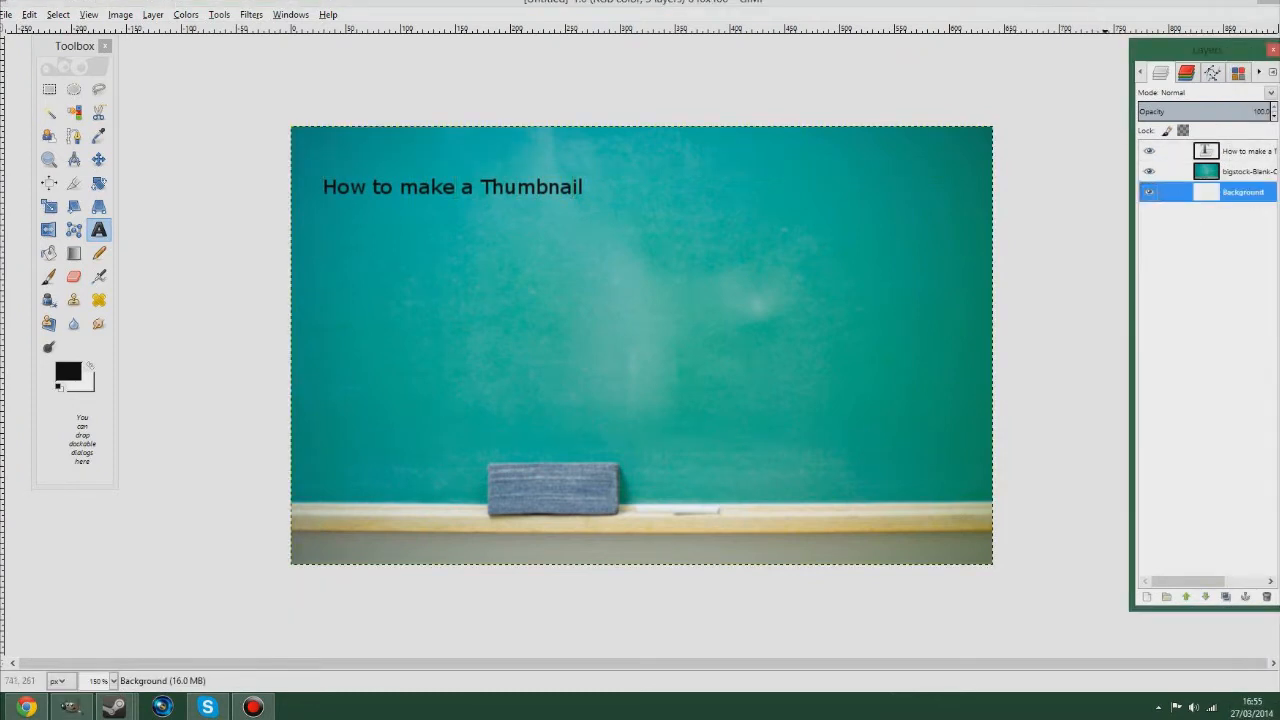
click(1230, 150)
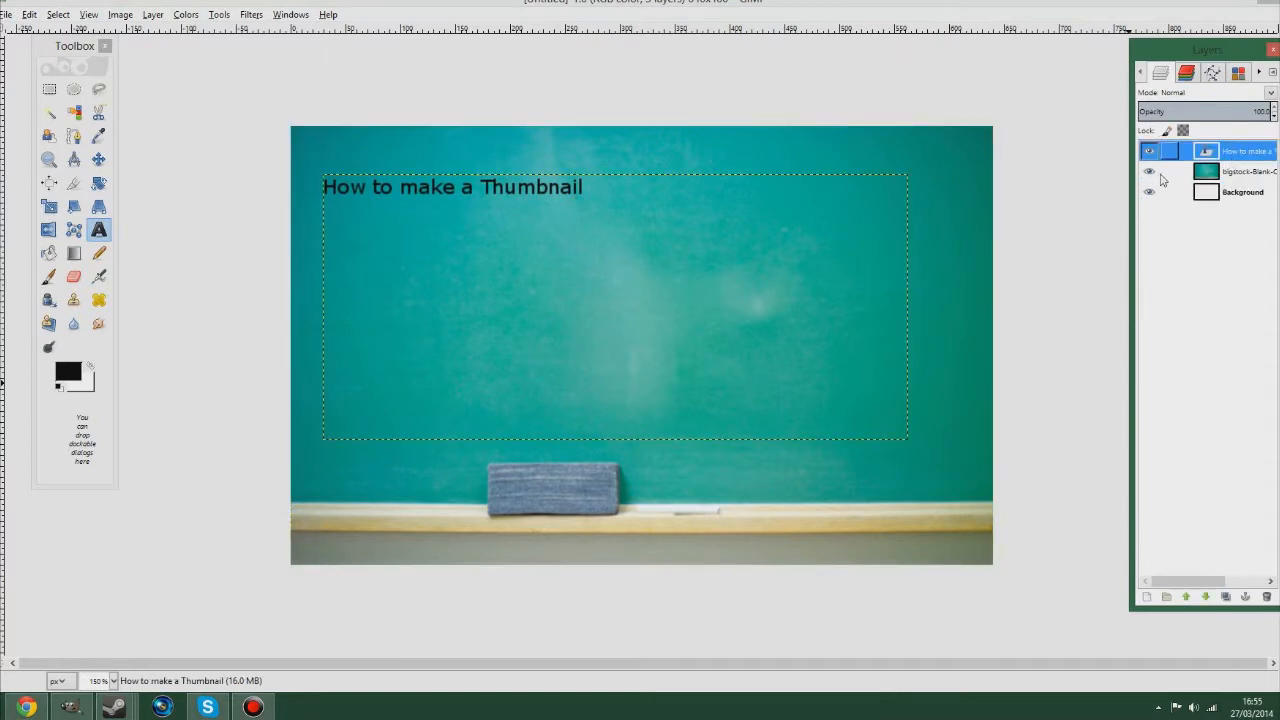
drag(592, 188, 397, 176)
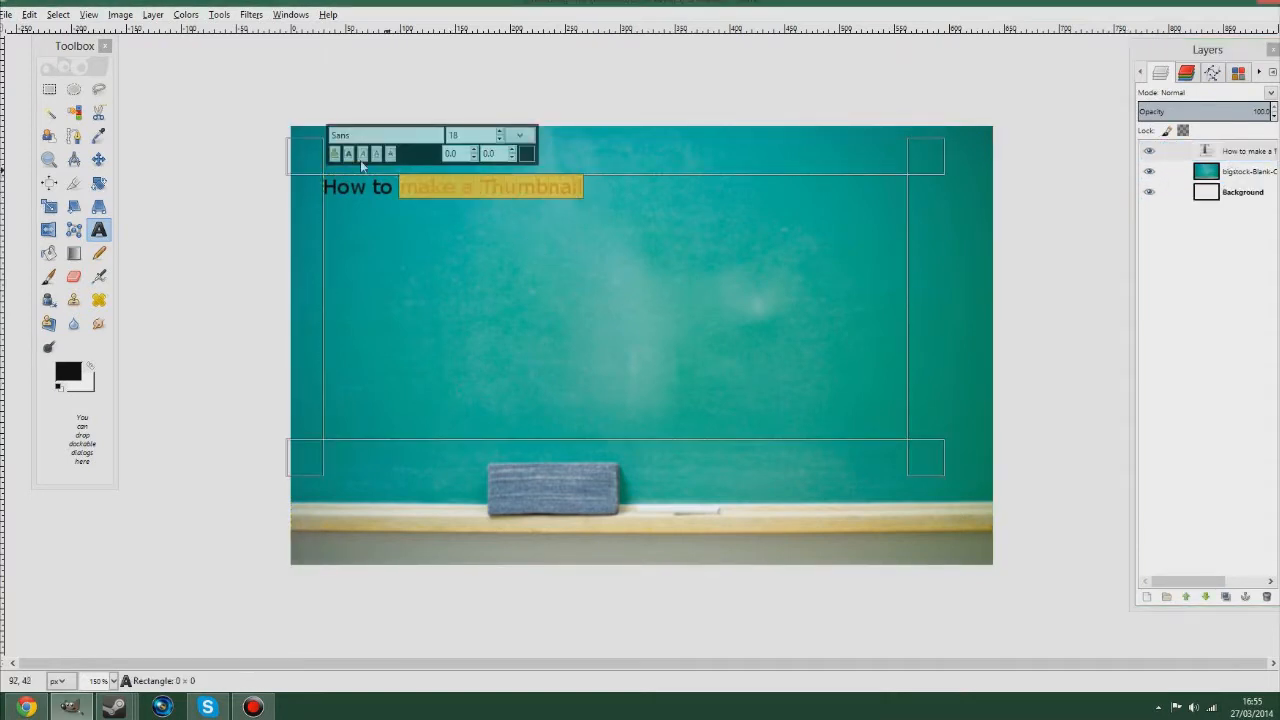
click(622, 202)
drag(626, 200, 376, 137)
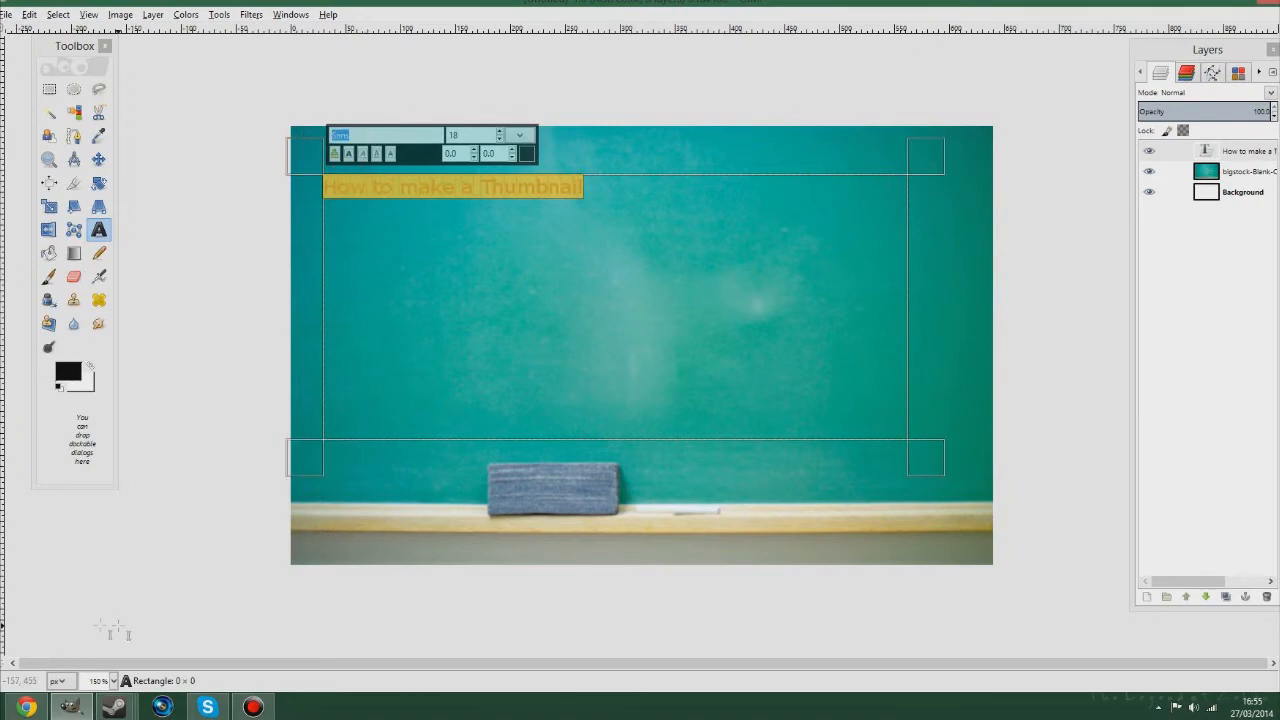
Switch to Chrome, search Google for "dafont" in a new tab, open the Dafont site and look over its home page
click(26, 707)
click(568, 2)
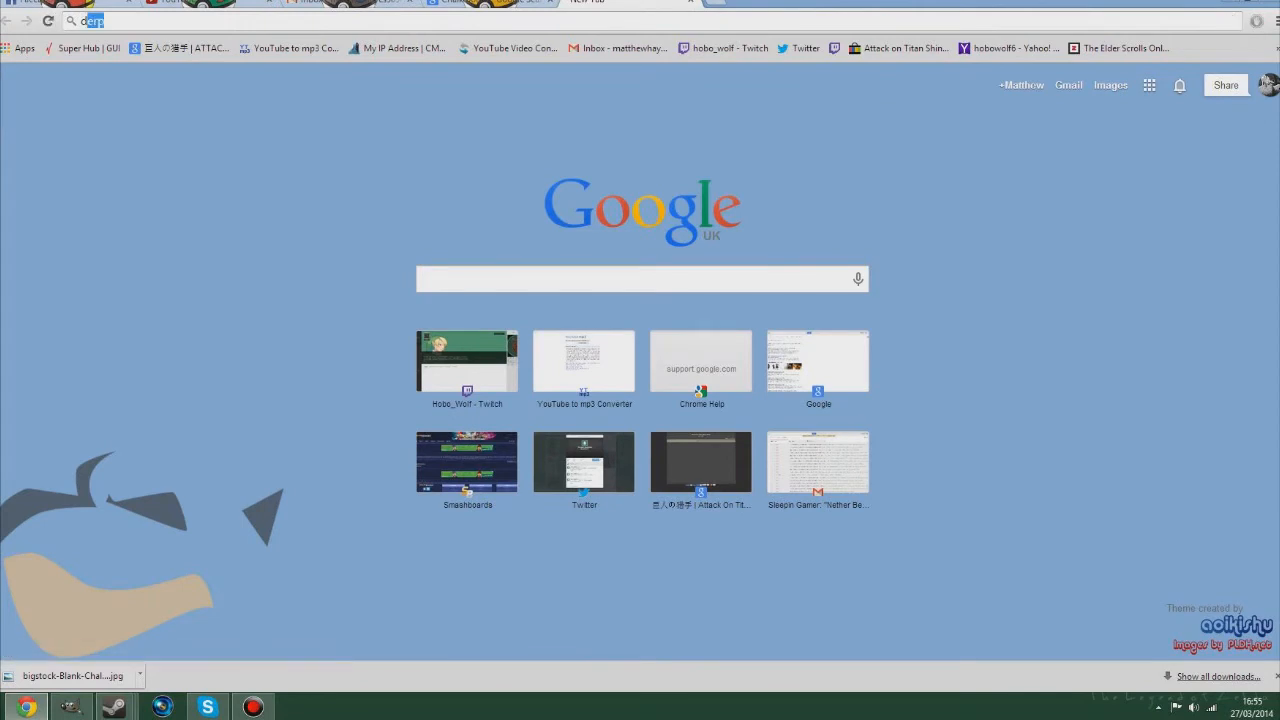
text(dafont)
key(Return)
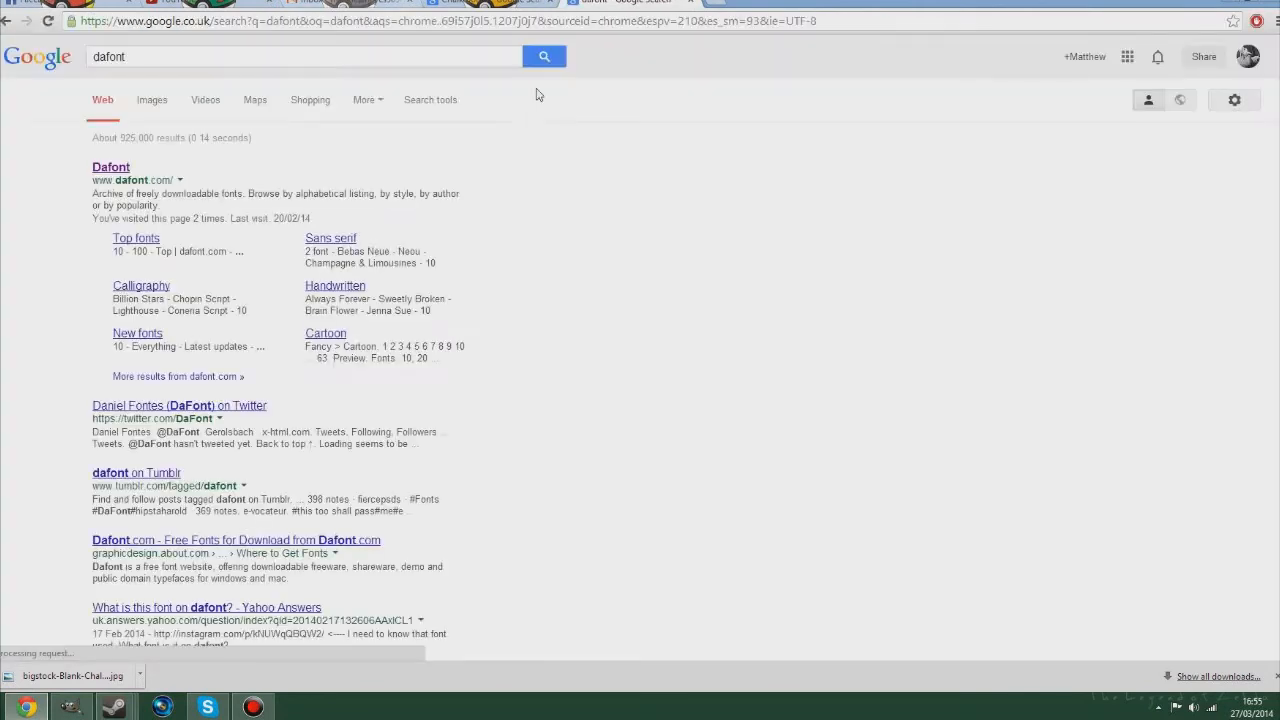
click(116, 168)
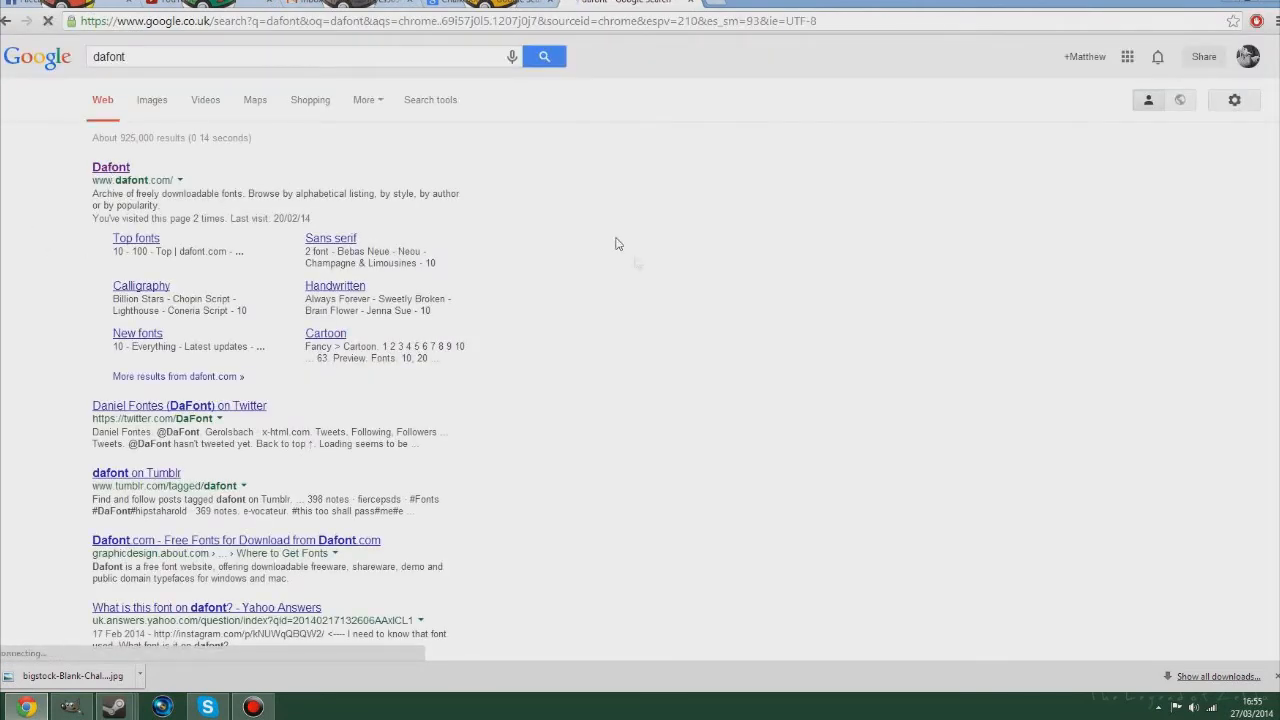
scroll(429, 415, down, 3)
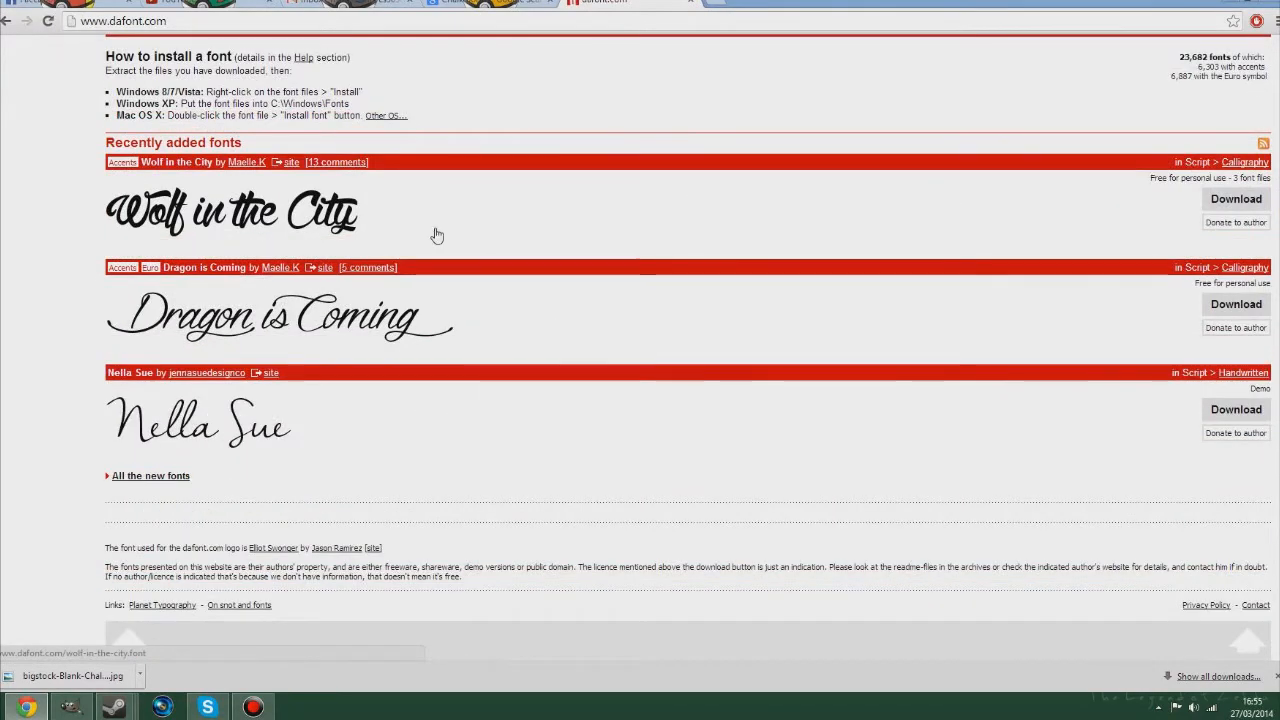
scroll(436, 235, up, 3)
Search Dafont for "Bada" and look through the results to the Badaboom BB font
click(1148, 149)
text(Bada)
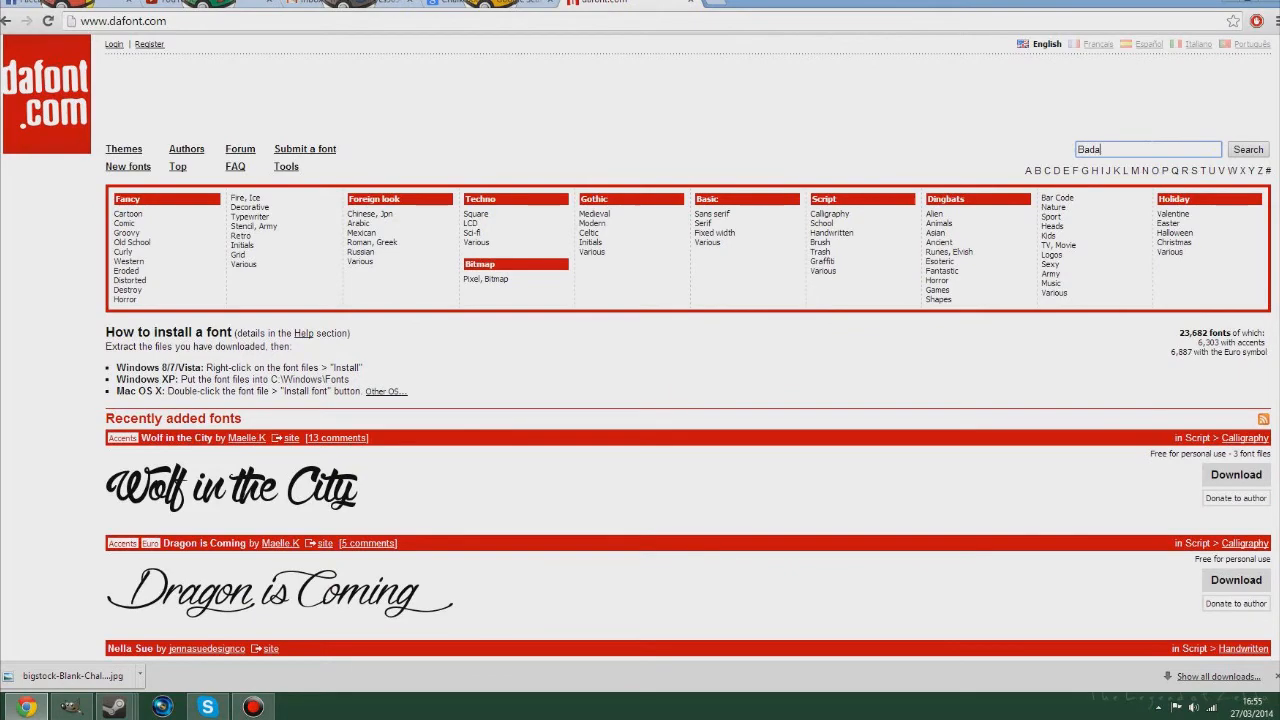
key(Return)
scroll(203, 603, down, 7)
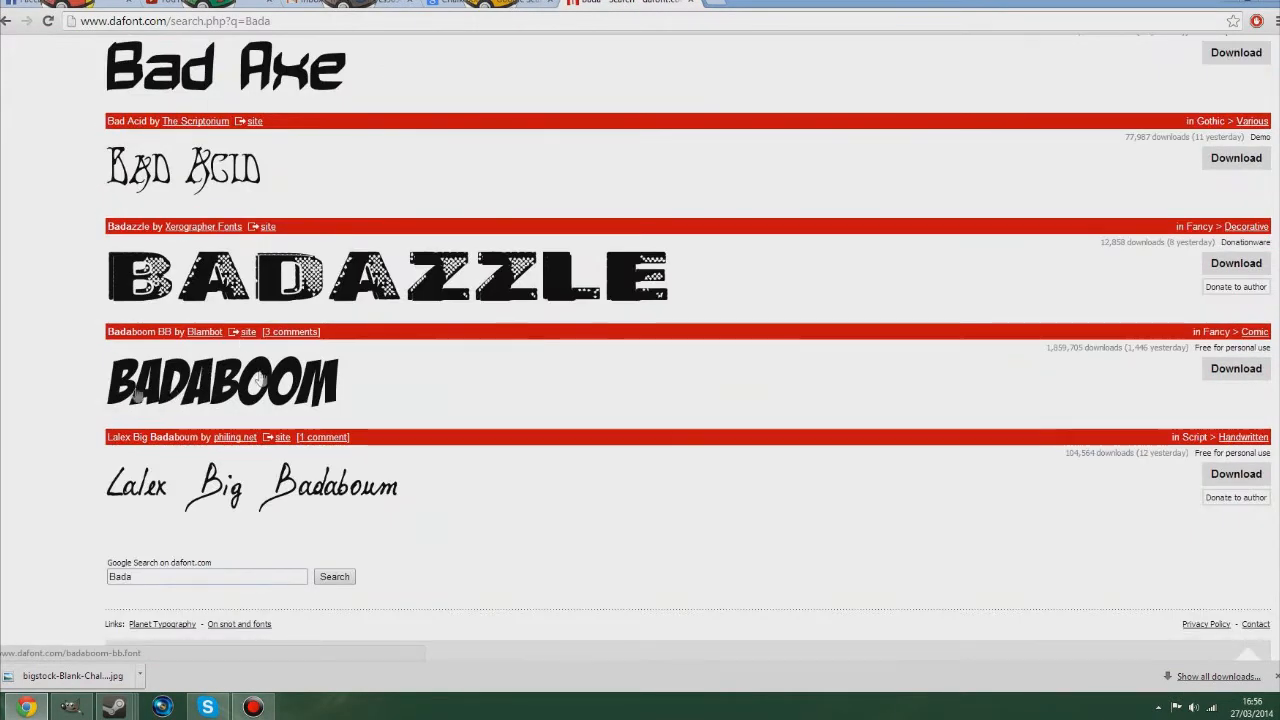
scroll(1066, 397, up, 10)
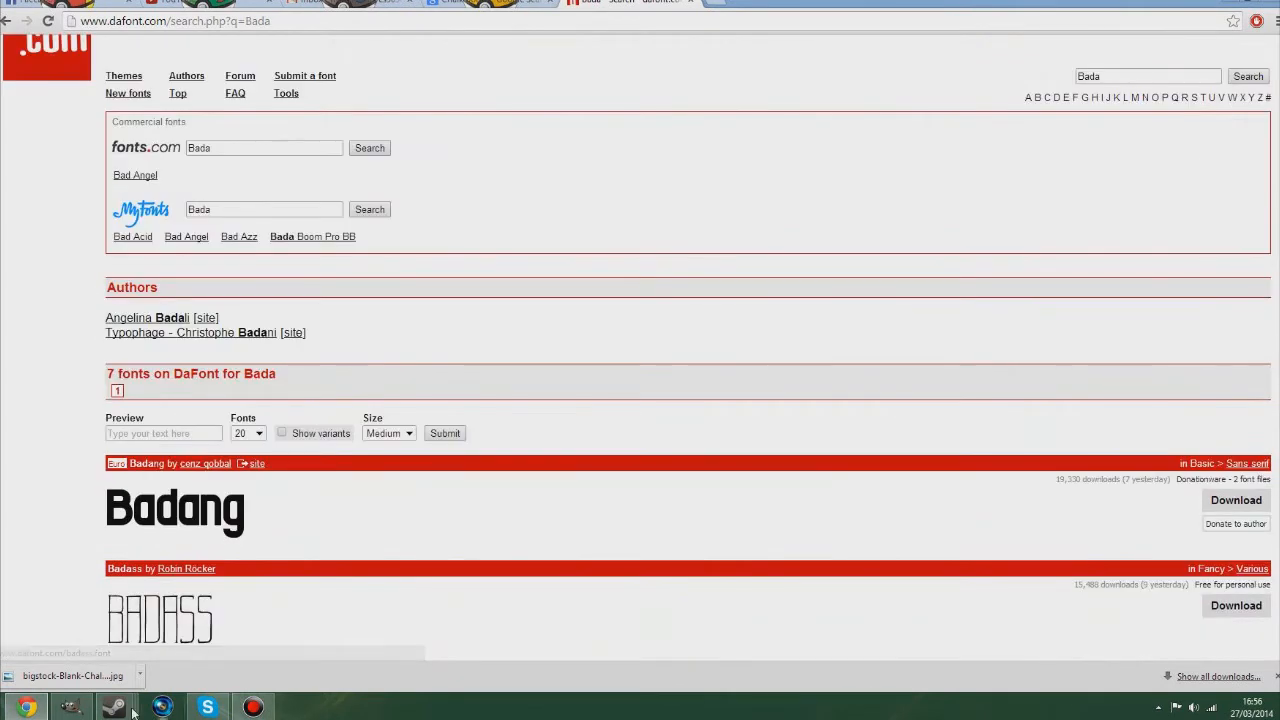
Switch back to GIMP and set the title text's font to BadaBoom BB and its colour to white (ffffff)
click(70, 707)
text(BadaBoom BB)
click(744, 232)
key(ctrl+a)
click(526, 153)
click(266, 183)
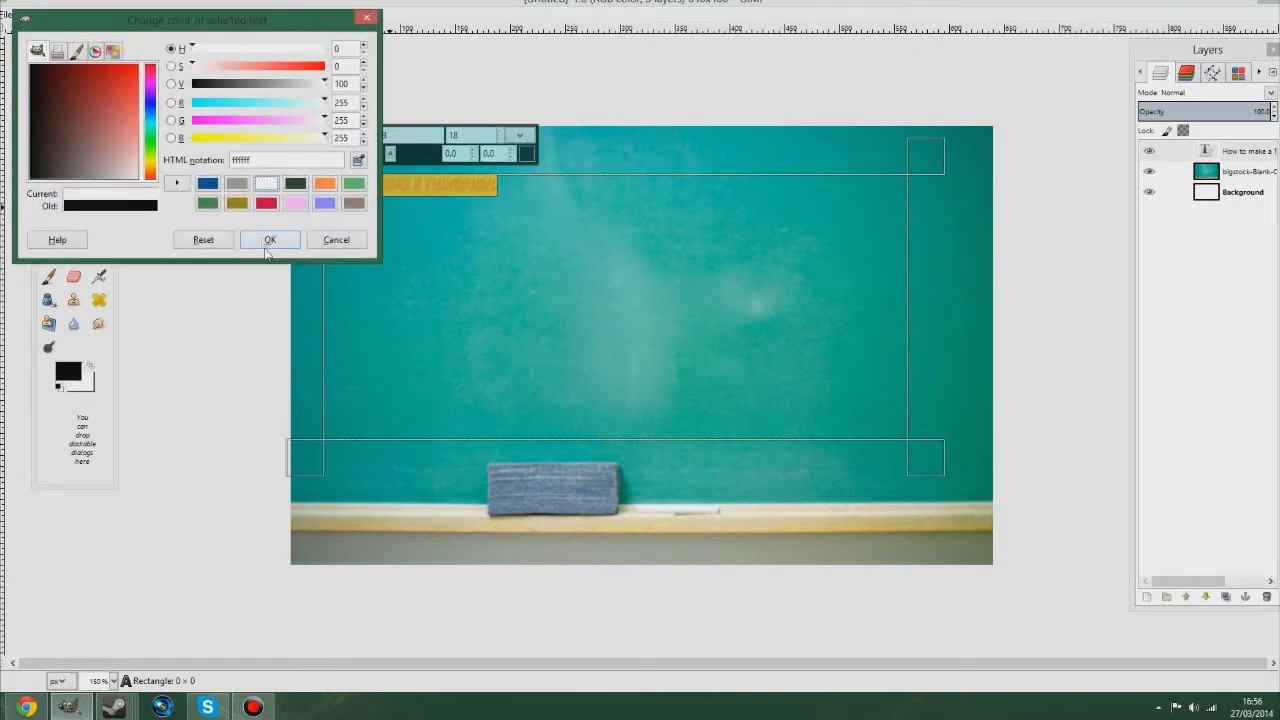
click(270, 240)
Enlarge the title text to size 68, leave text editing and make the title layer active
click(499, 130)
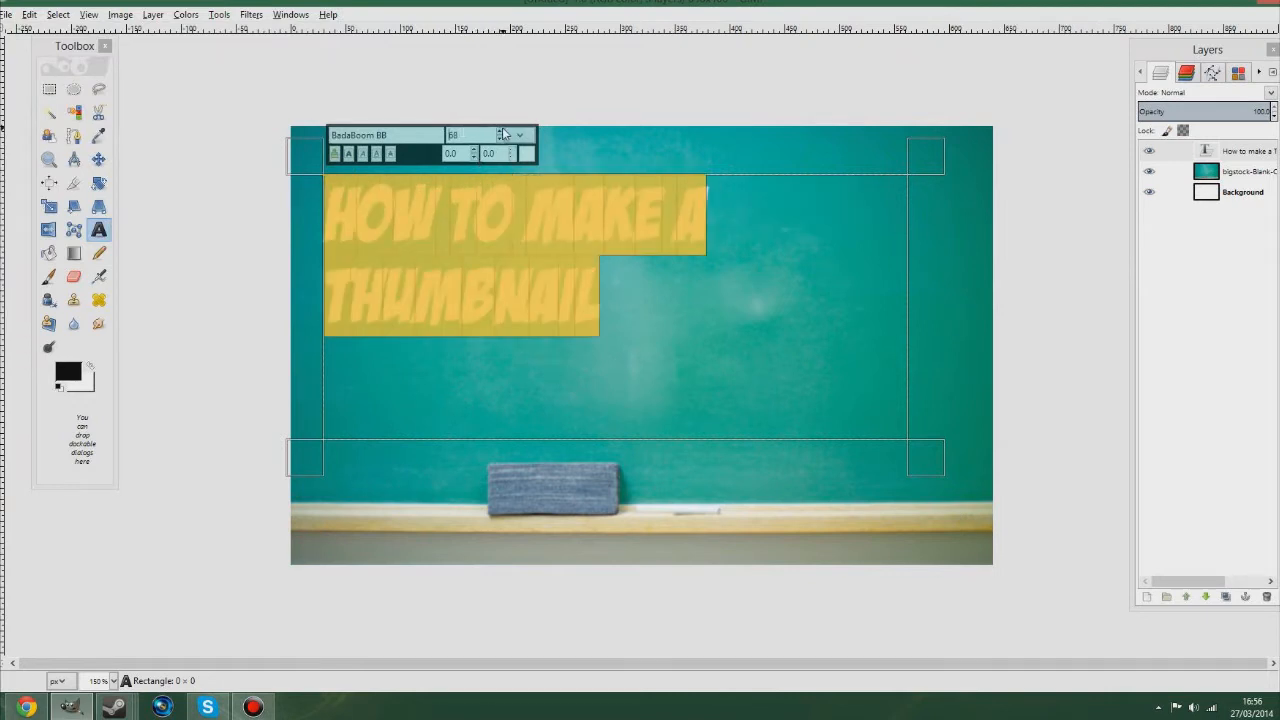
scroll(700, 240, down, 1)
click(775, 297)
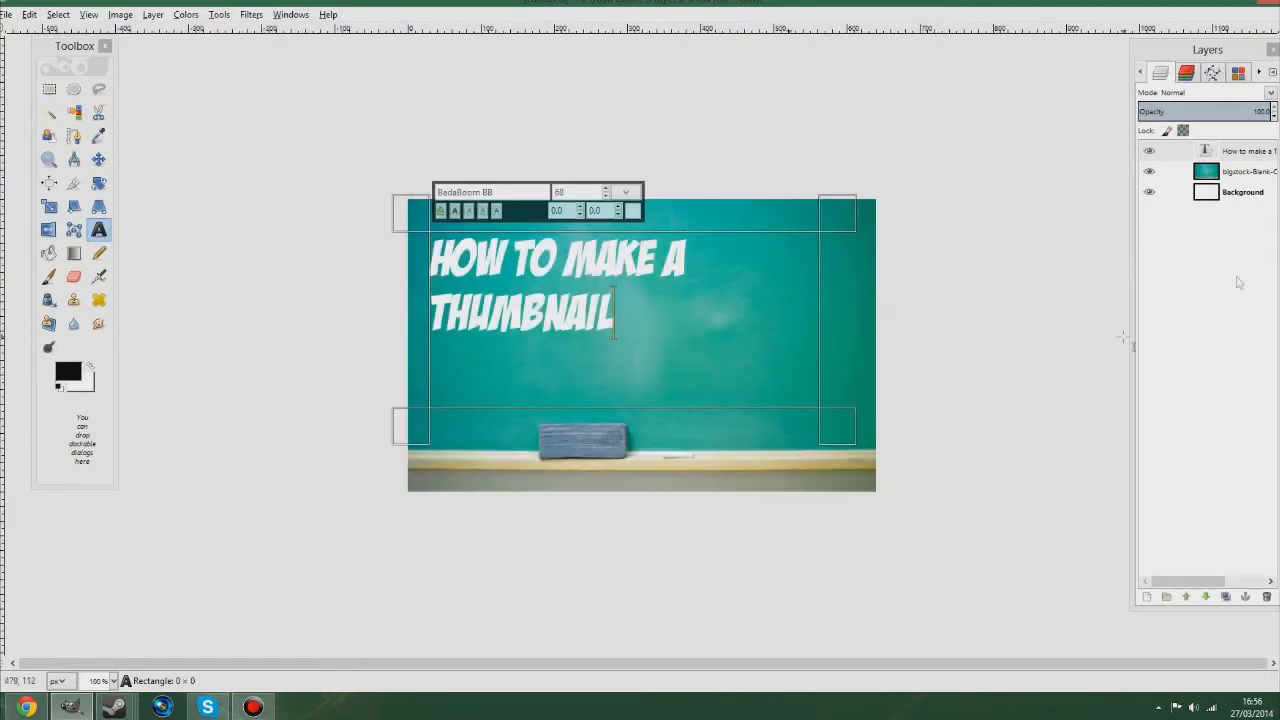
click(1238, 194)
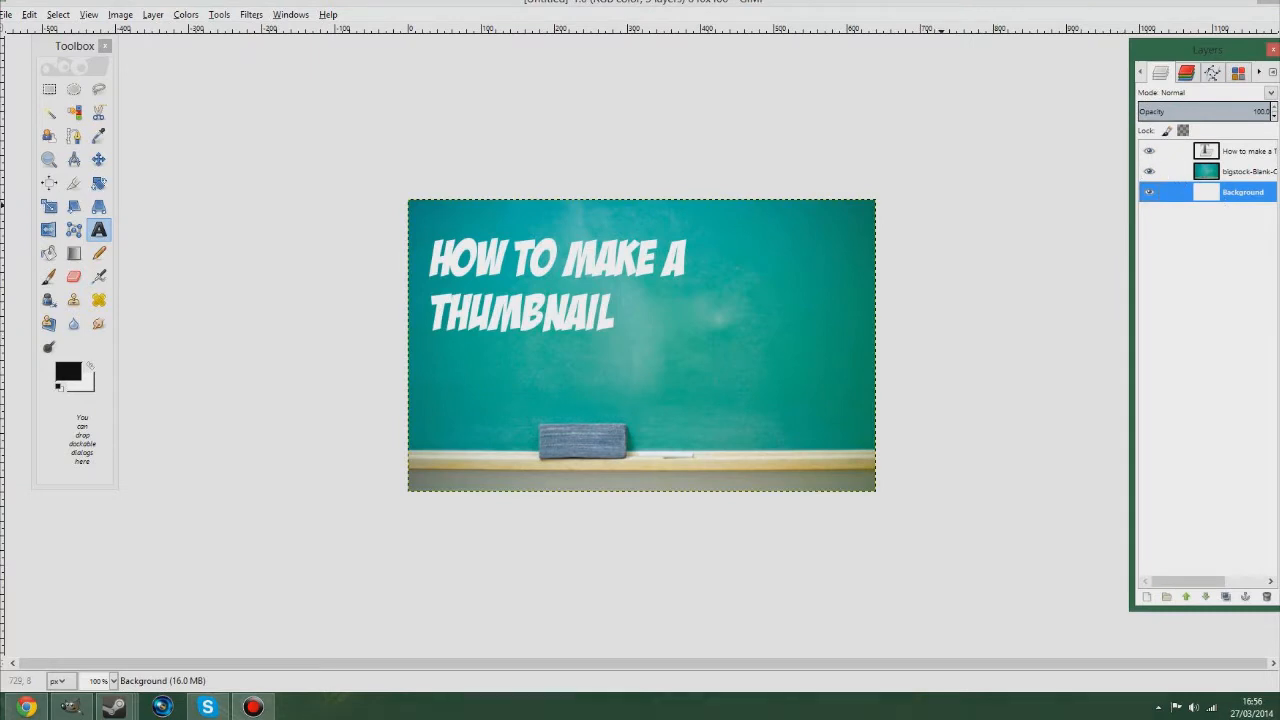
click(1172, 151)
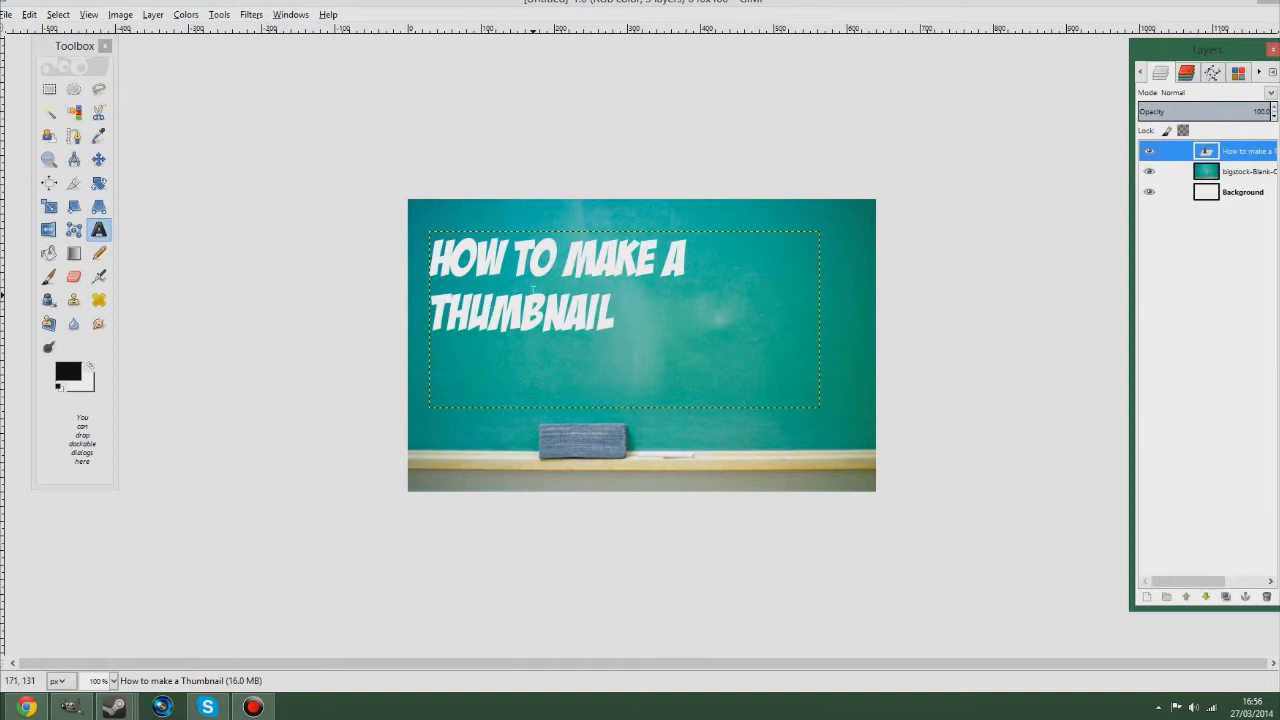
Toggle the visibility of the chalkboard and title layers off and on to examine what each one contains
scroll(670, 272, up, 1)
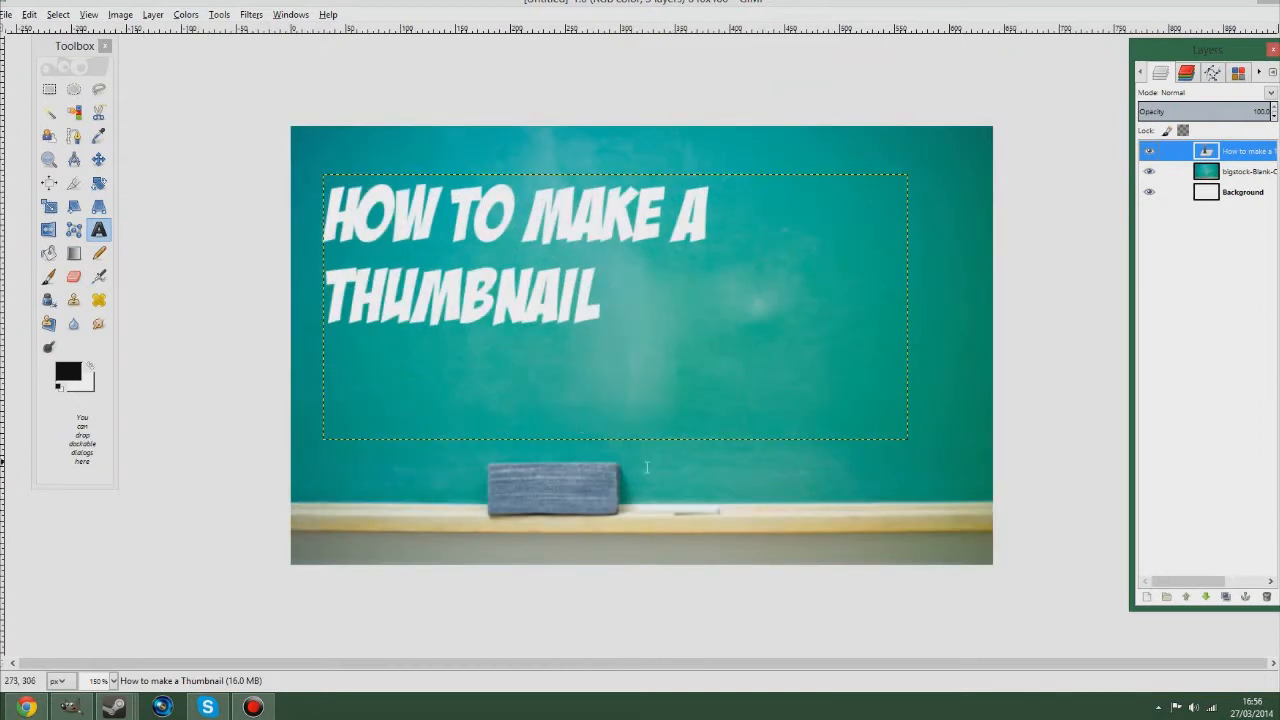
click(1165, 190)
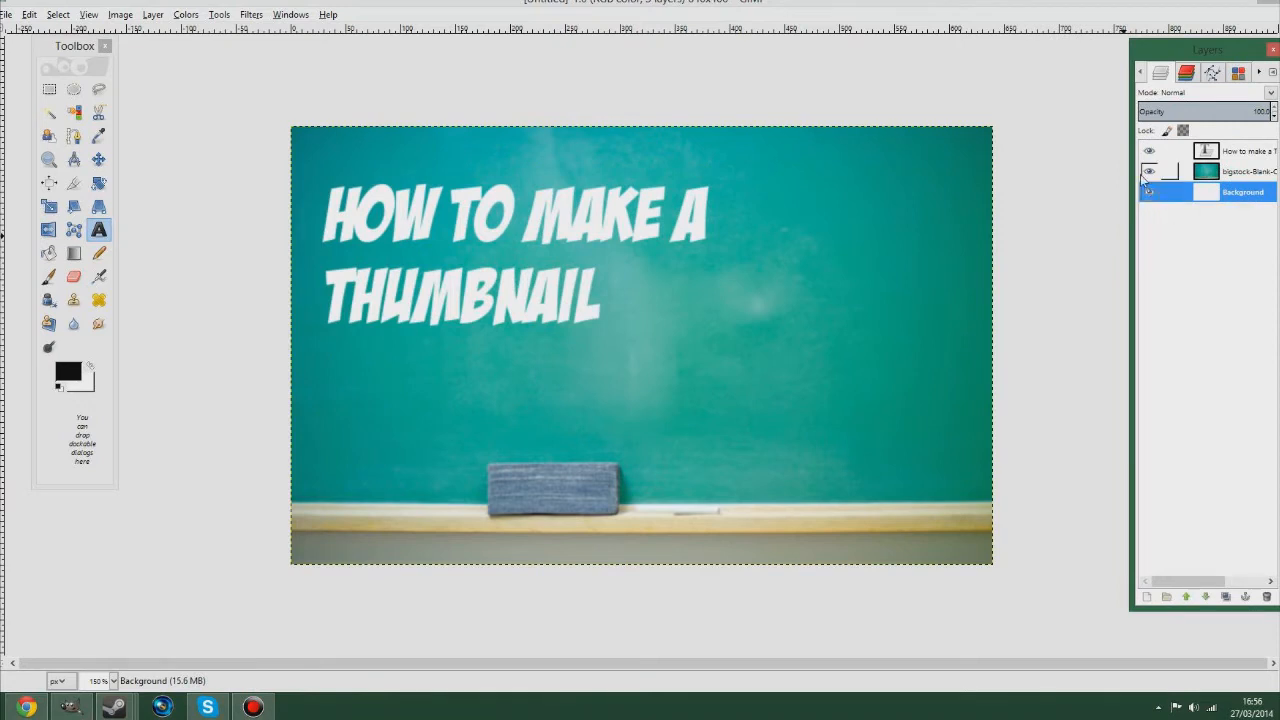
click(1148, 171)
click(1148, 171)
click(1148, 171)
click(1148, 171)
click(1149, 171)
click(1149, 171)
click(1156, 151)
click(1152, 151)
Link the title and chalkboard layers and move them together down and to the right on the canvas
click(1200, 172)
key(m)
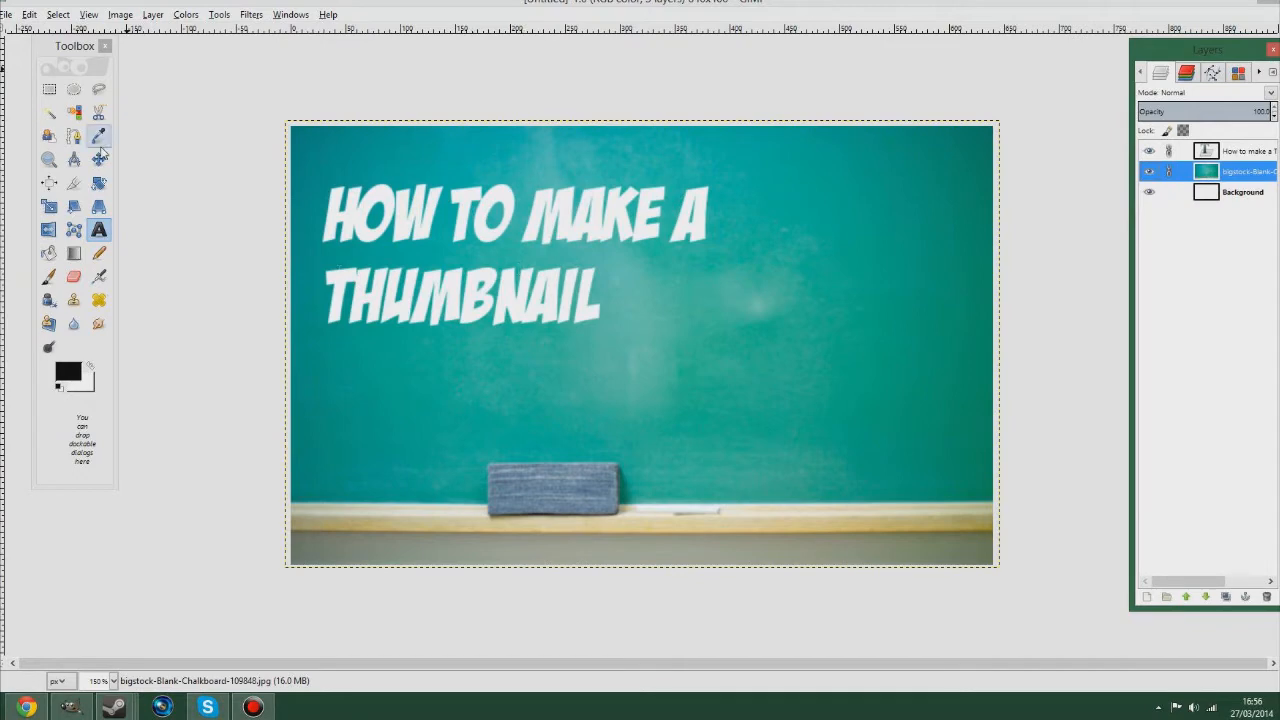
drag(760, 385, 778, 430)
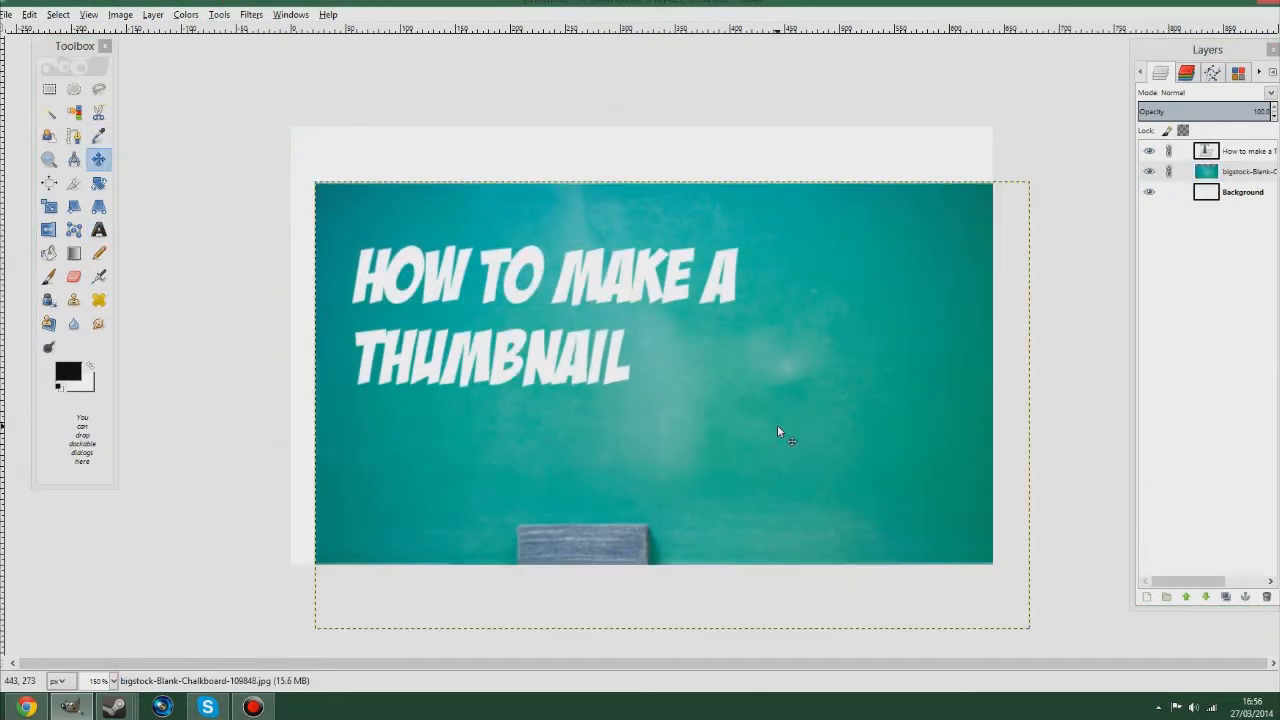
Undo the linked move and unlink the title and chalkboard layers
key(ctrl+z)
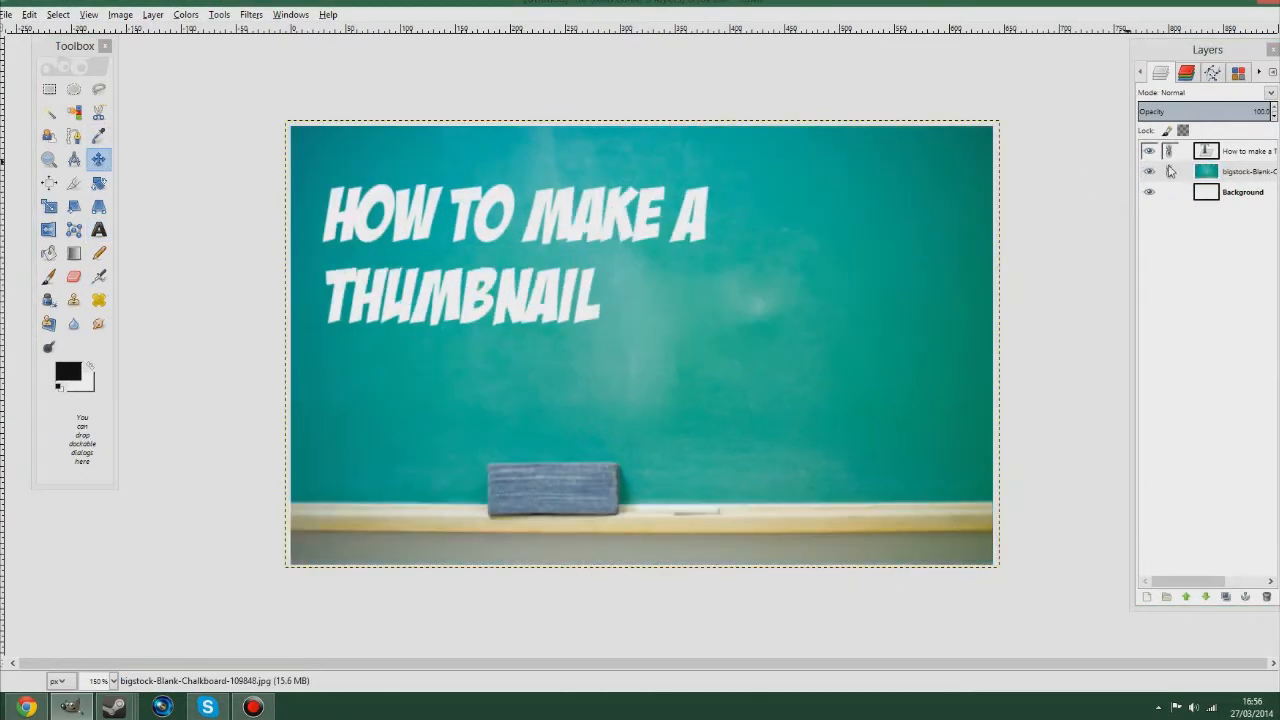
click(1172, 170)
drag(774, 354, 829, 398)
key(ctrl+z)
scroll(580, 318, down, 2)
scroll(584, 321, up, 2)
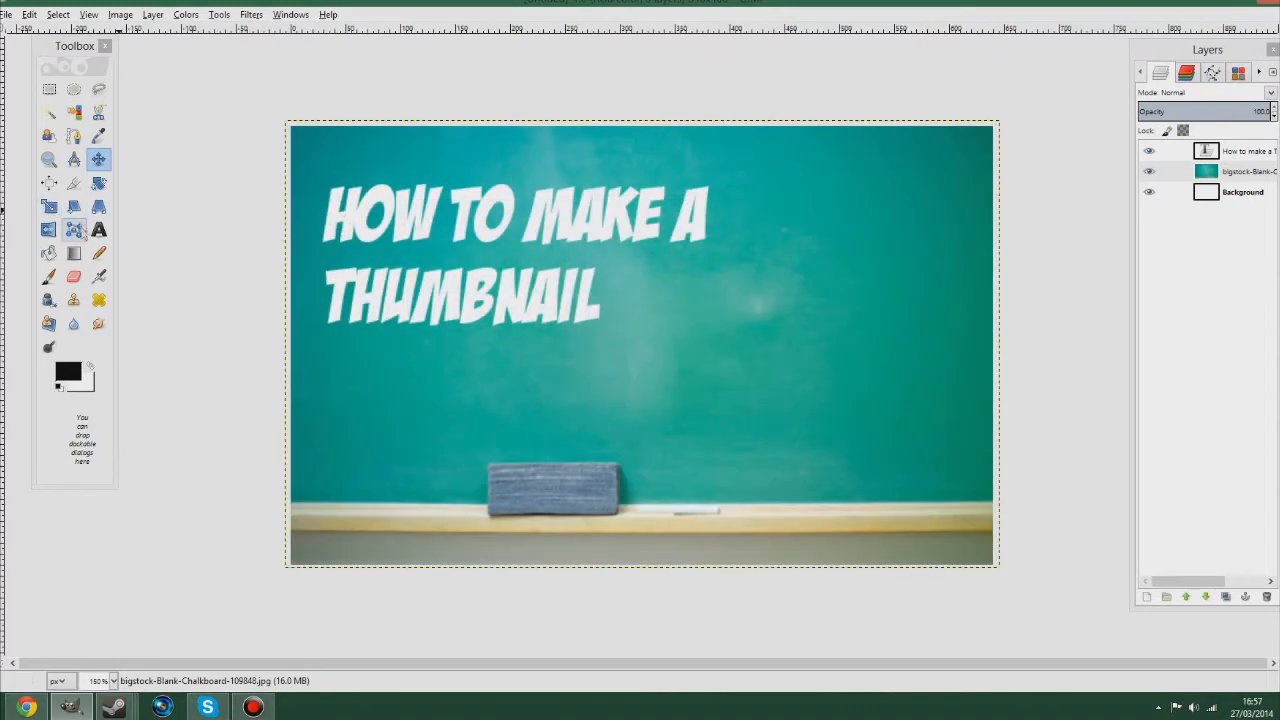
Switch to Chrome and return to the Google Images results for "Derp"
click(27, 707)
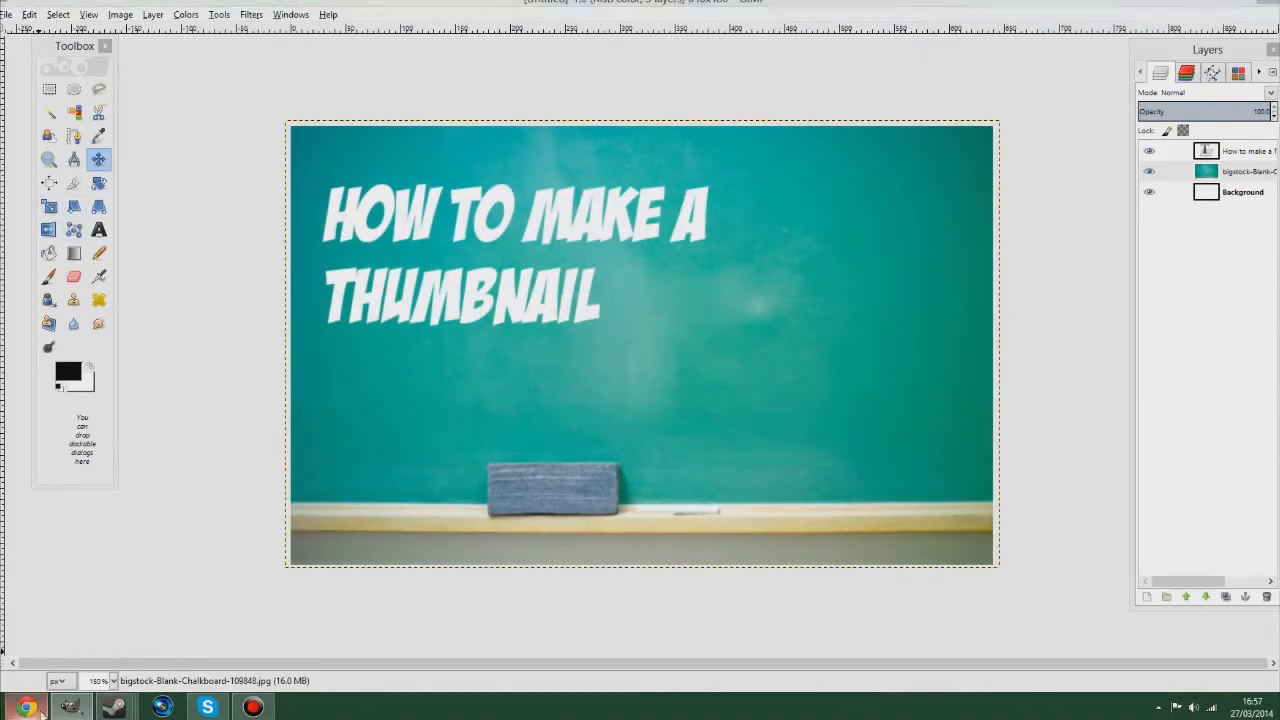
click(494, 5)
click(7, 21)
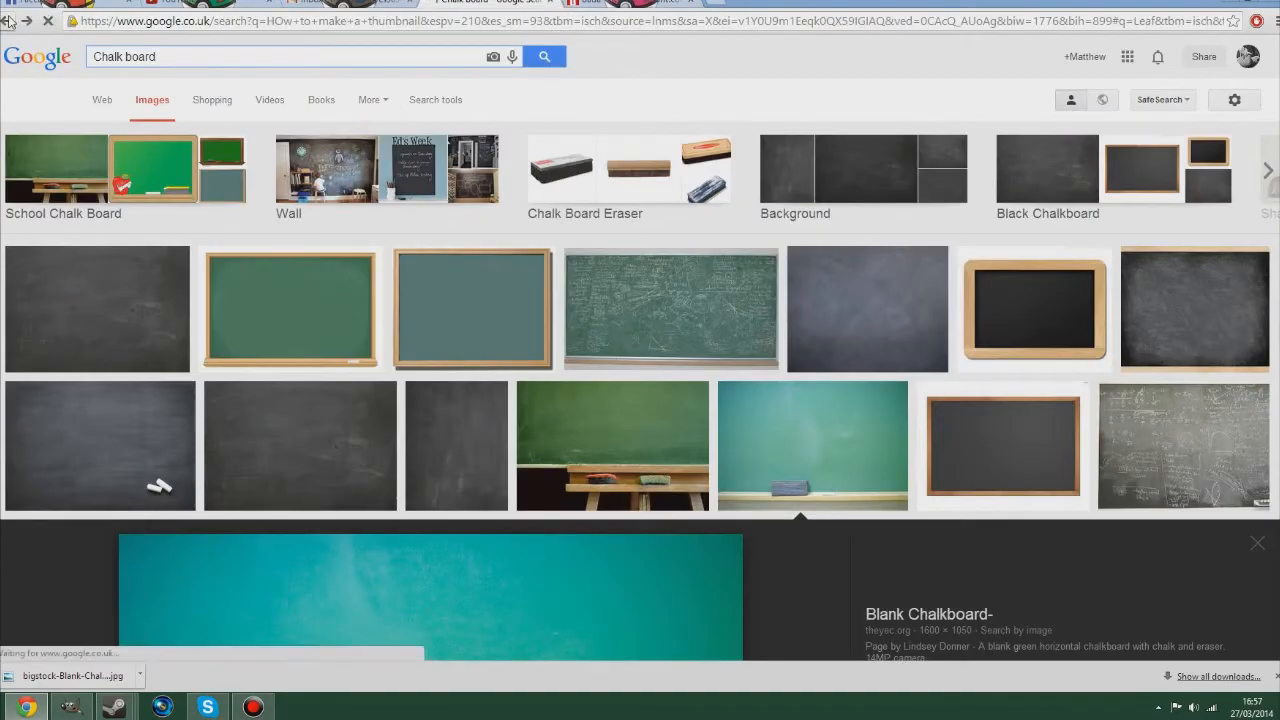
click(7, 21)
click(7, 21)
click(7, 21)
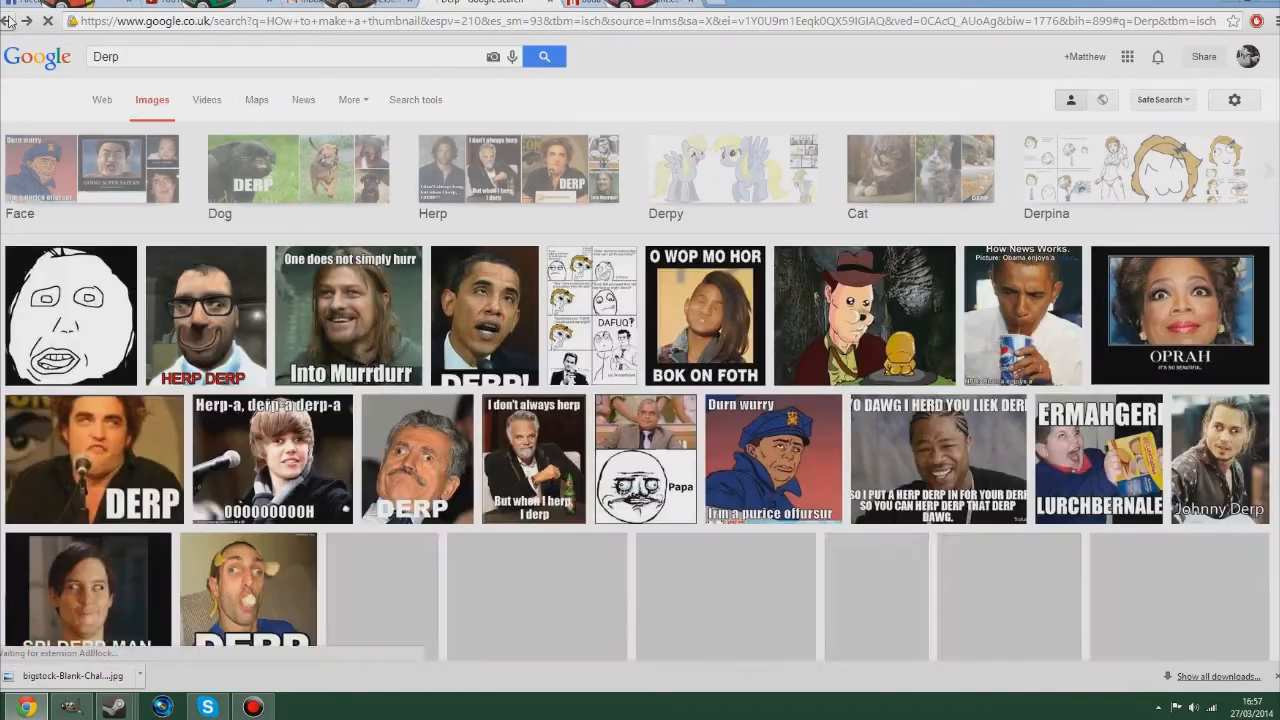
Browse the Derp image results and open the preview of the Gmod Derp Ellis picture with the cap
scroll(531, 217, down, 5)
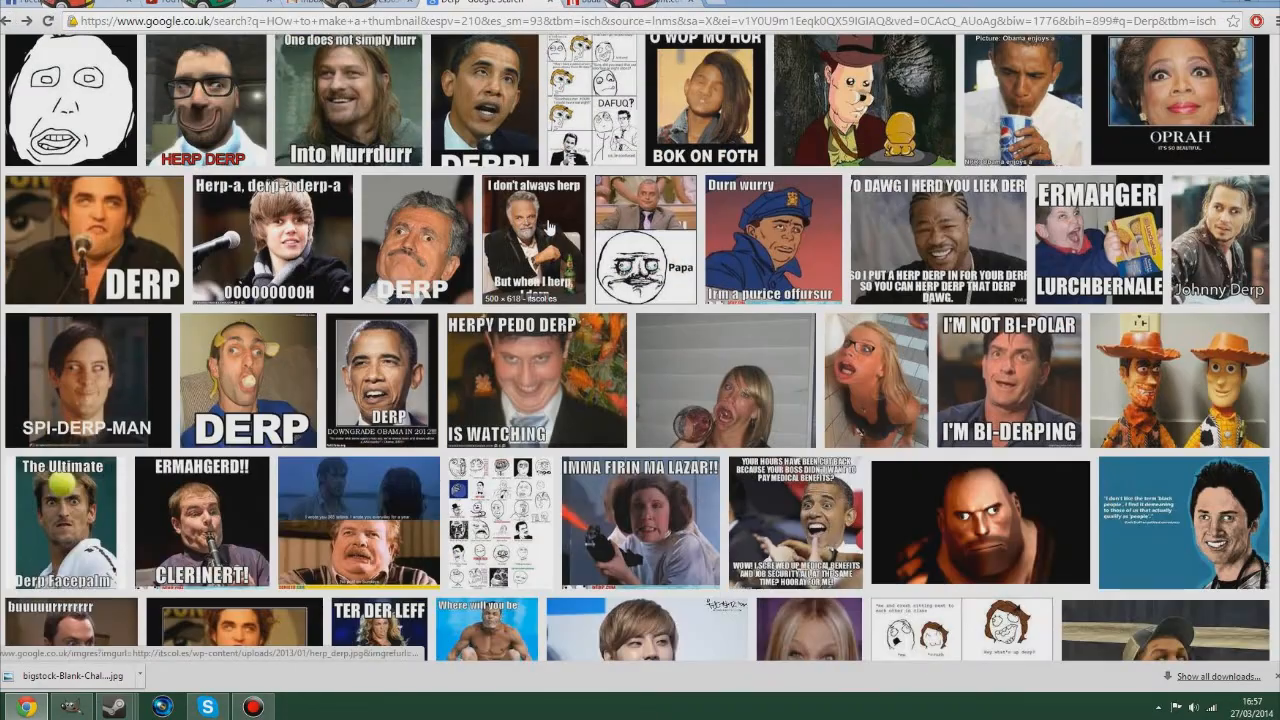
scroll(548, 231, down, 1)
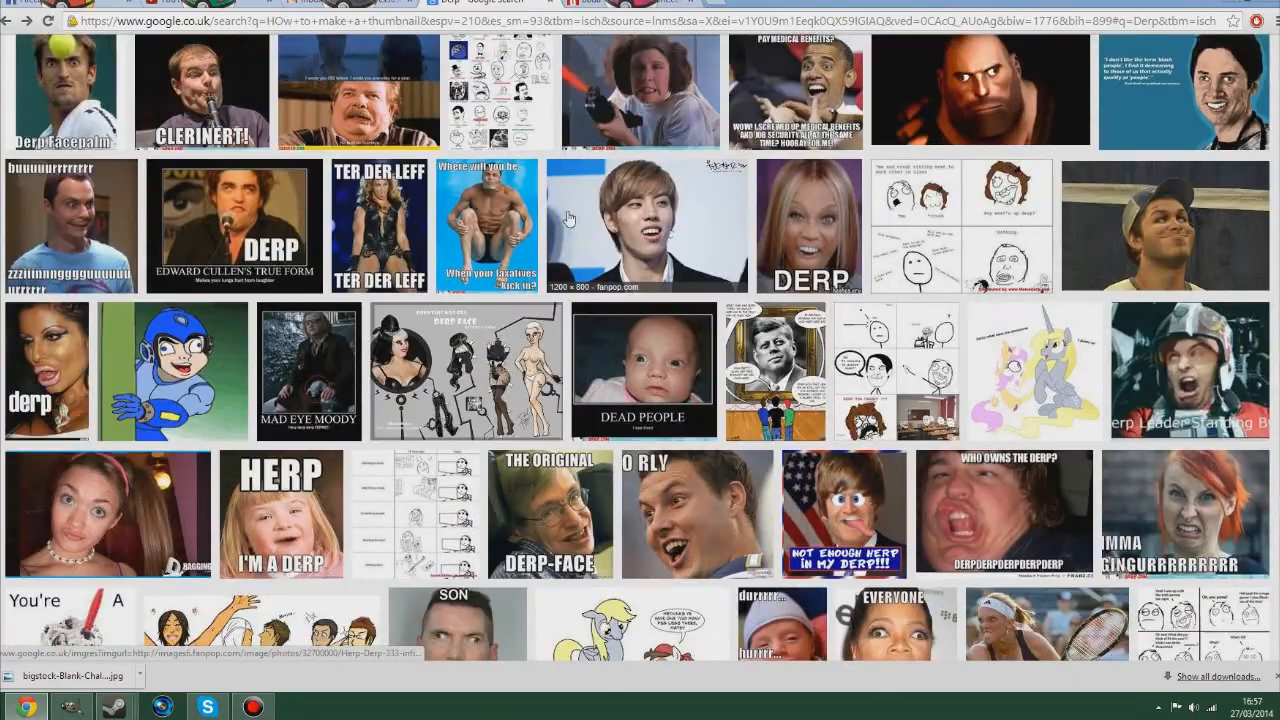
scroll(530, 300, down, 2)
scroll(494, 377, up, 1)
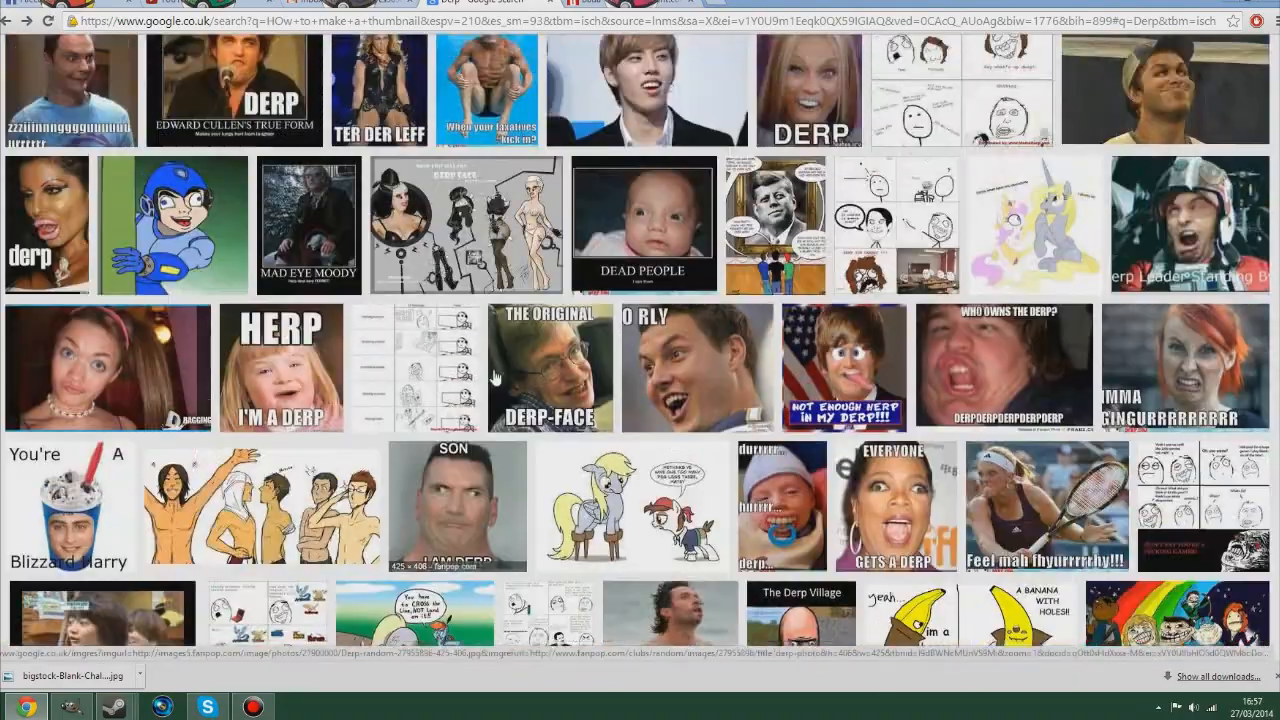
scroll(494, 377, up, 1)
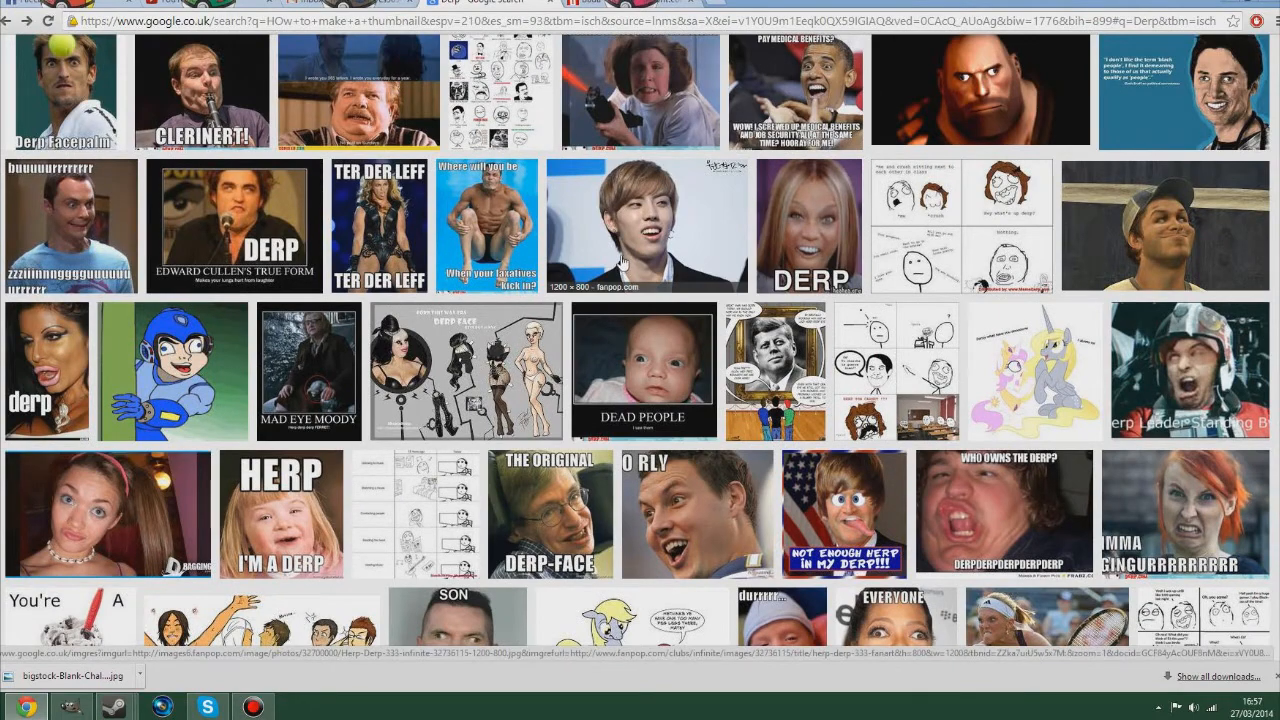
click(1165, 225)
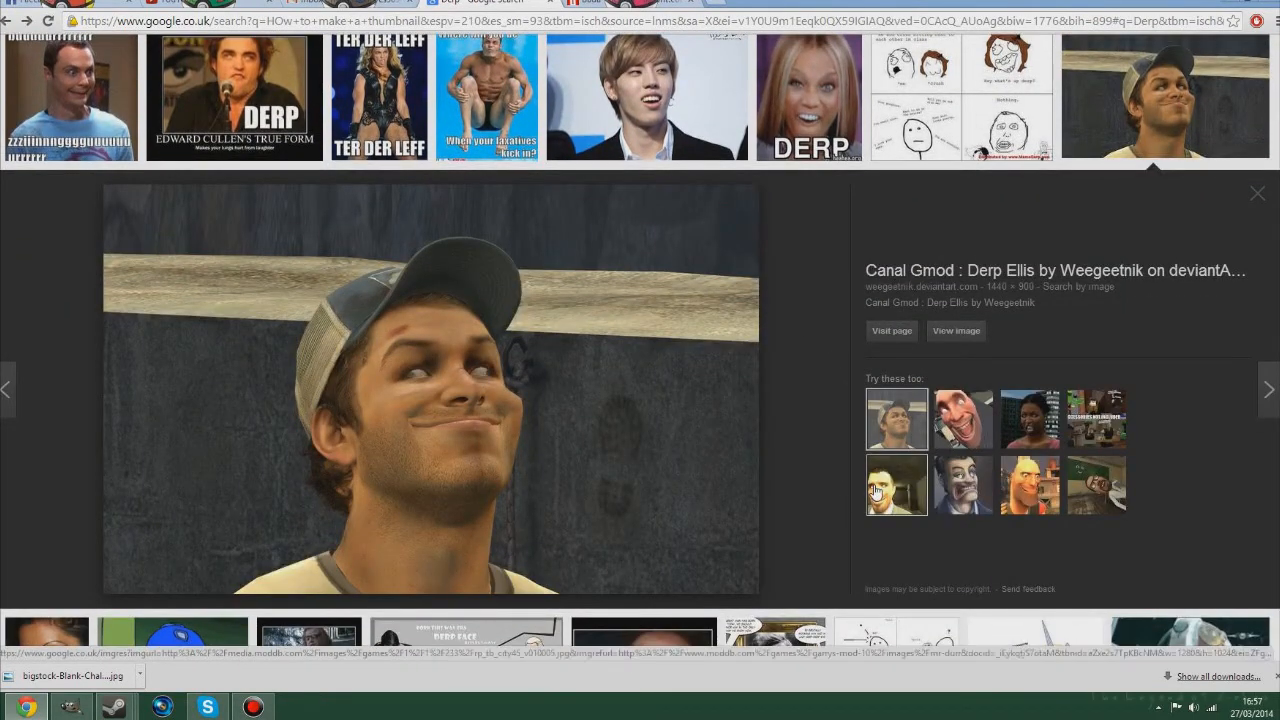
Save the Derp Ellis image as a PNG in the Cool Pics folder and bring it into the GIMP thumbnail as a layer
right_click(526, 330)
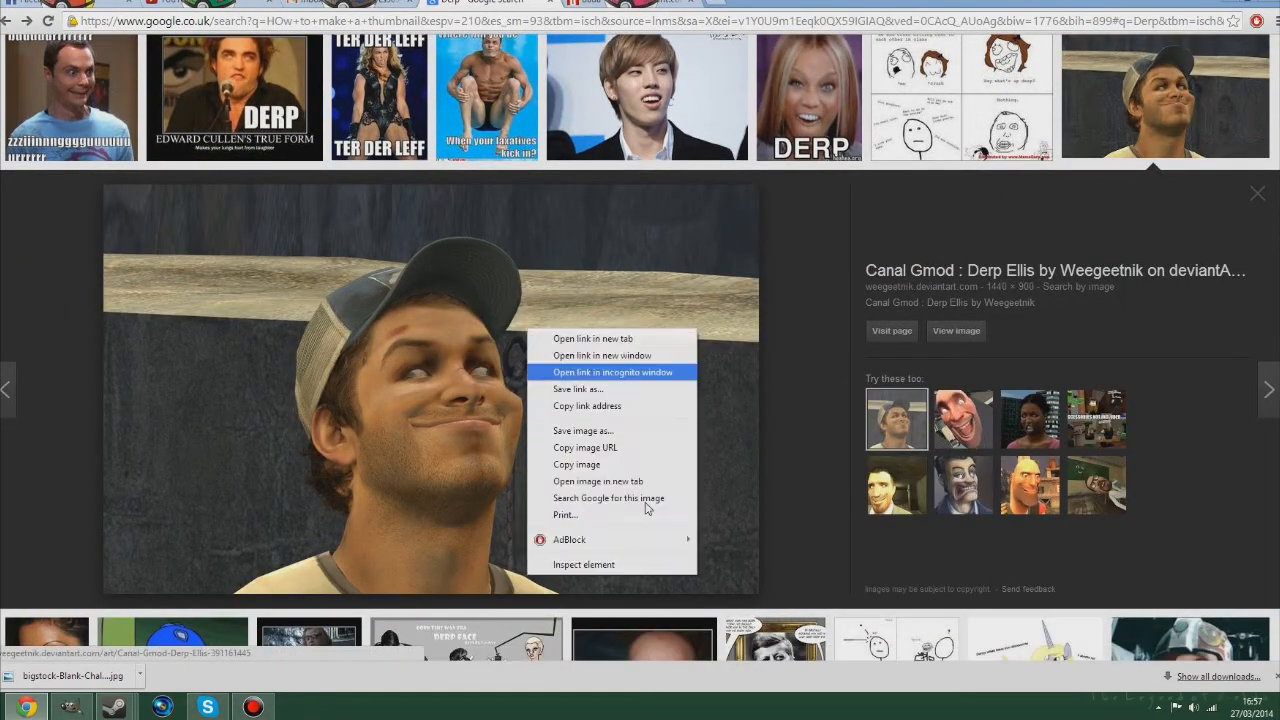
click(585, 431)
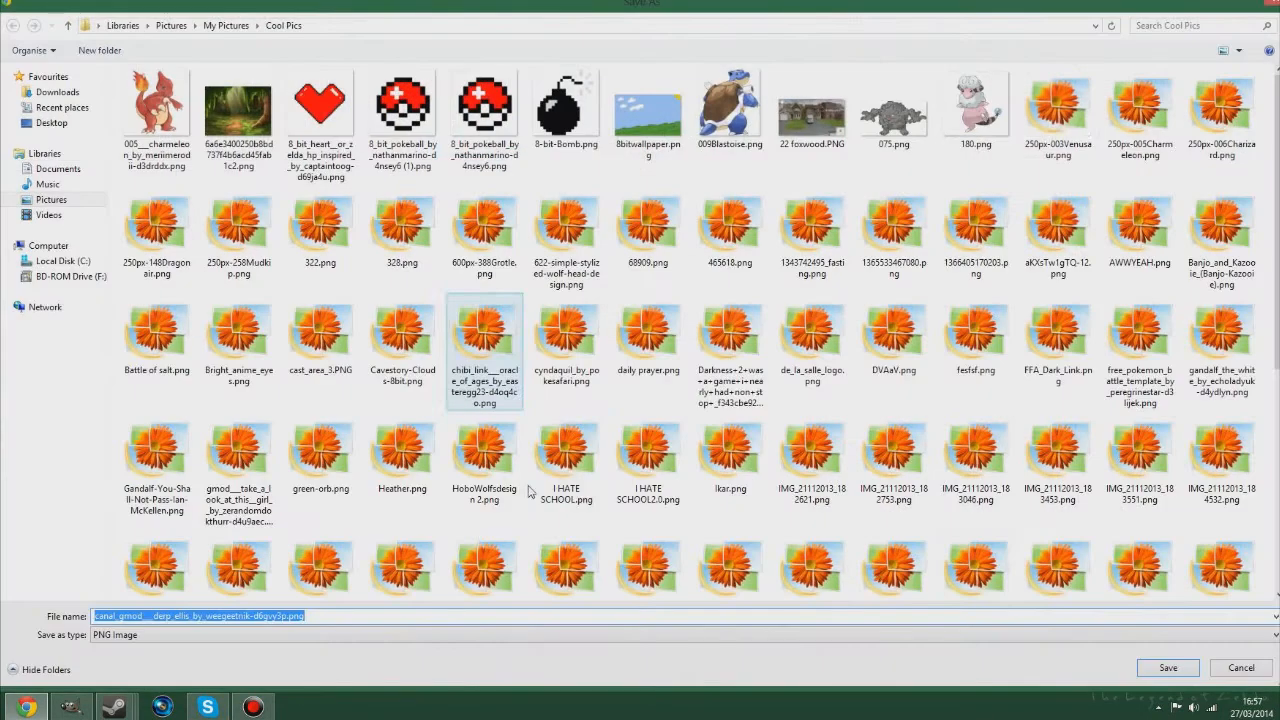
click(1166, 667)
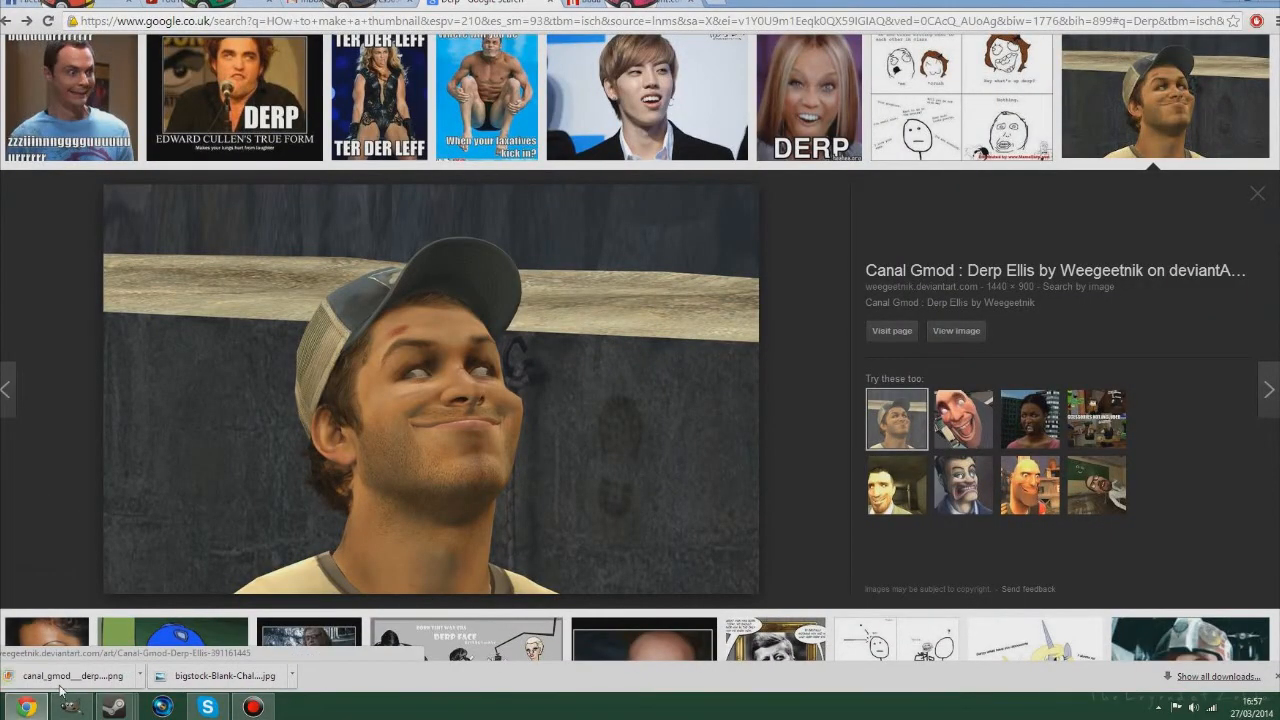
drag(70, 676, 427, 443)
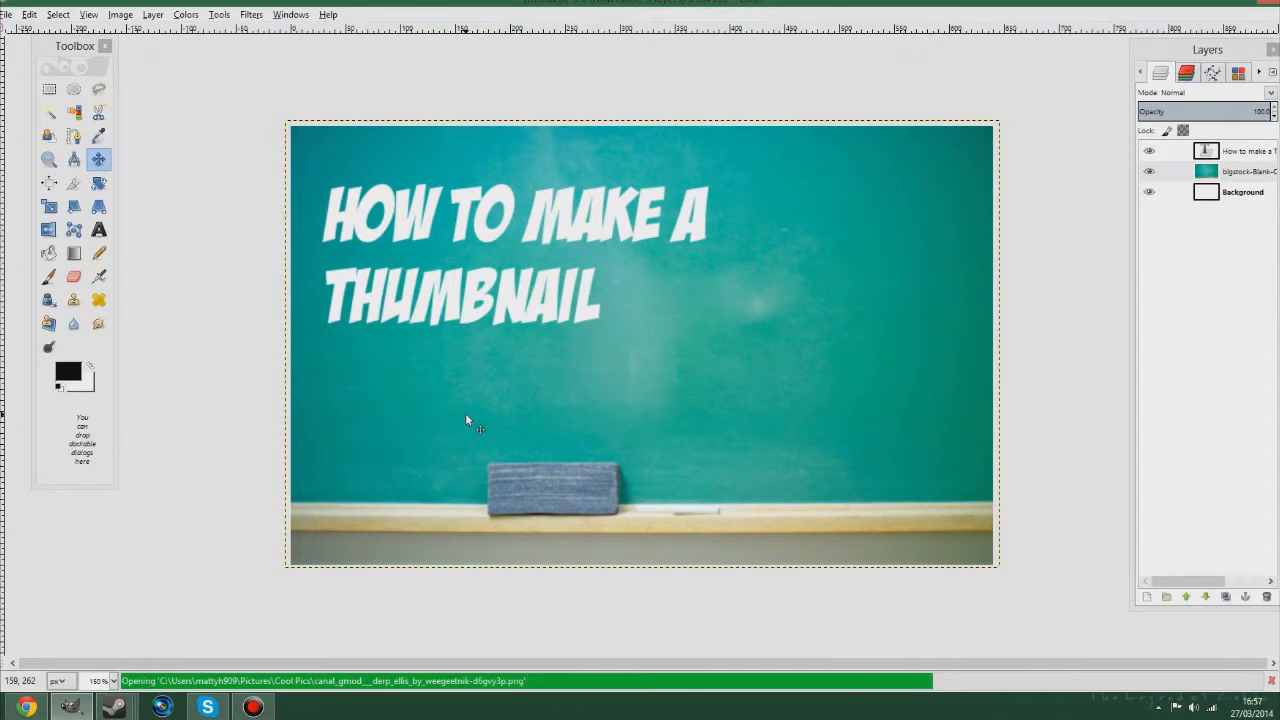
Scale the Derp Ellis layer to 459 × 243 px and move it to the right on the chalkboard
scroll(481, 407, down, 4)
click(49, 206)
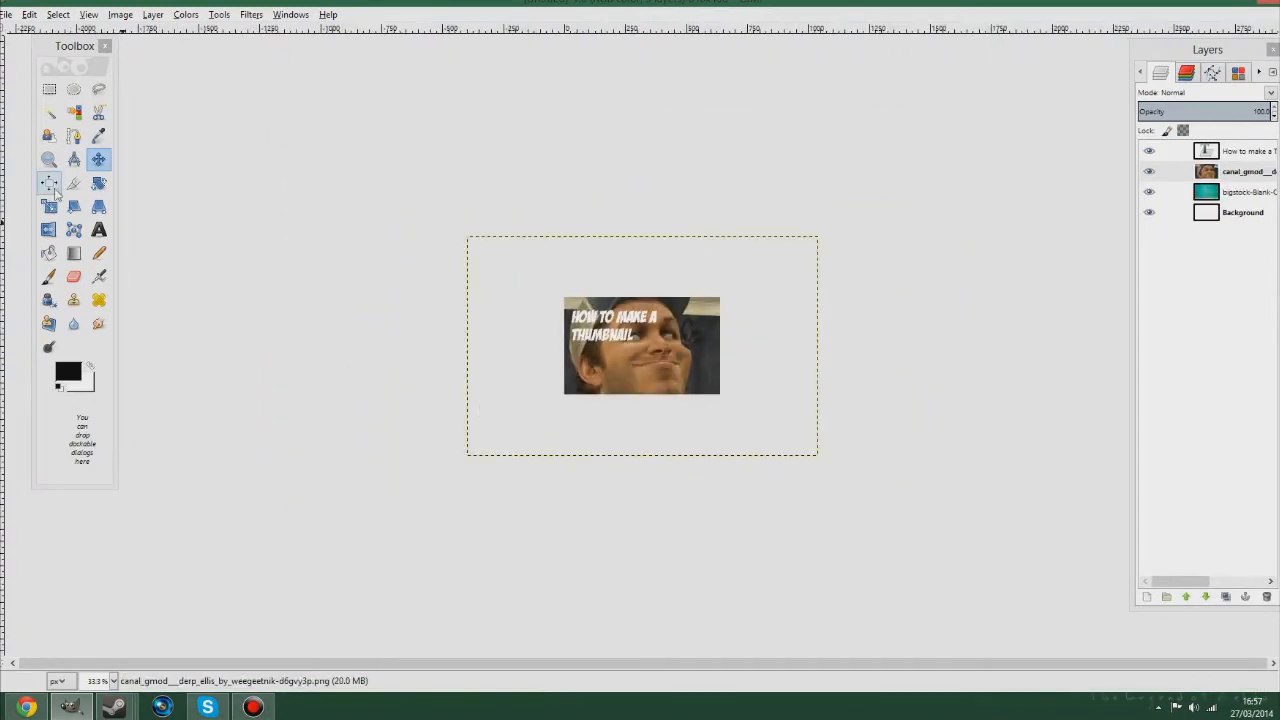
click(563, 277)
drag(563, 277, 622, 377)
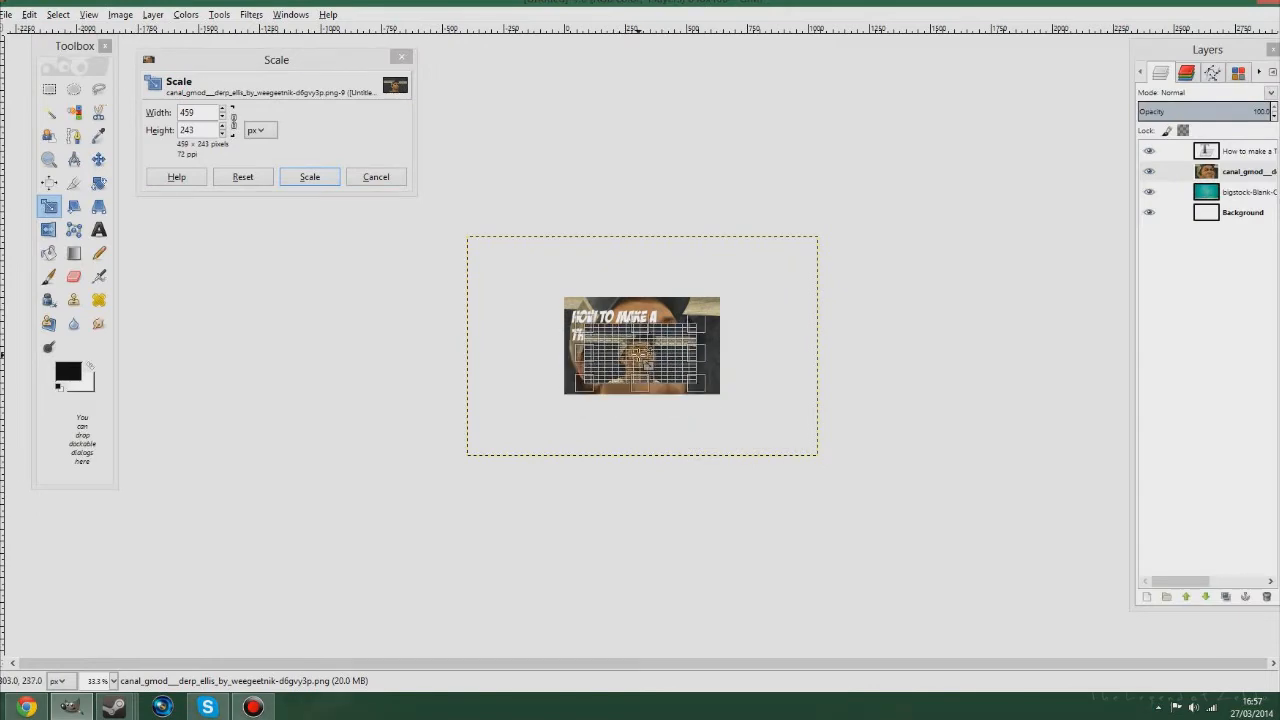
scroll(578, 352, up, 6)
scroll(578, 352, down, 3)
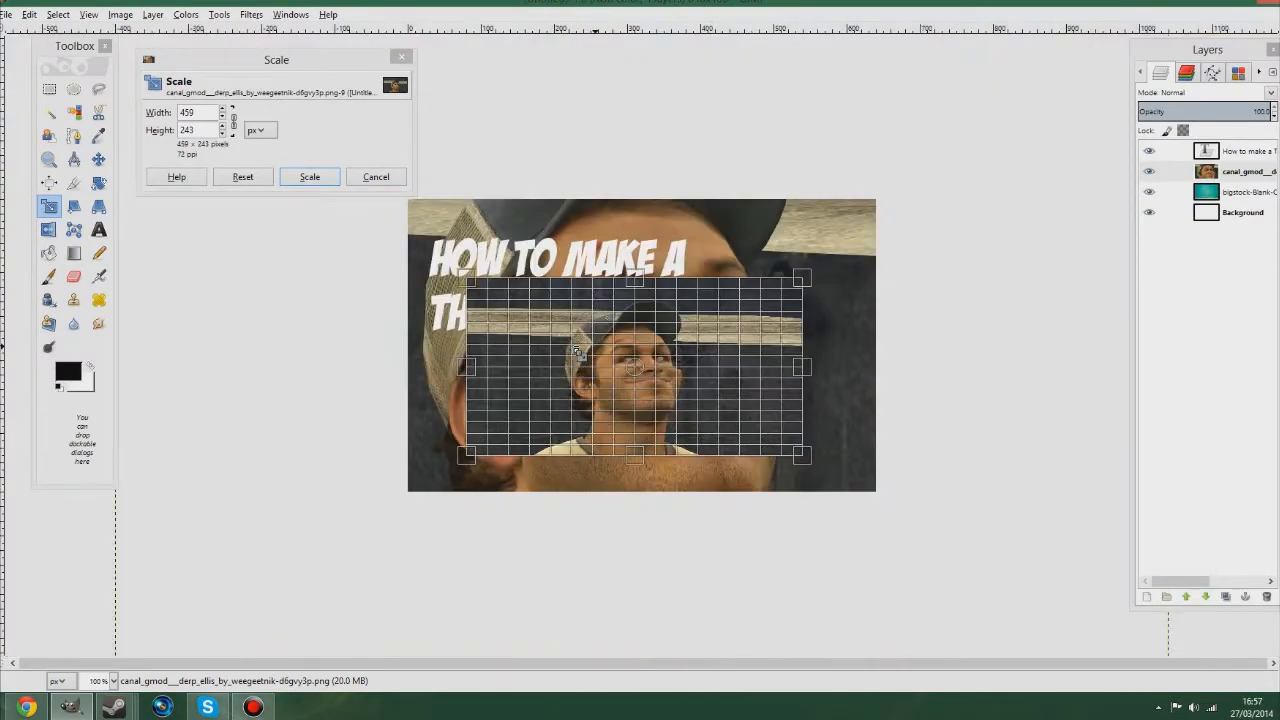
key(Return)
scroll(730, 390, up, 2)
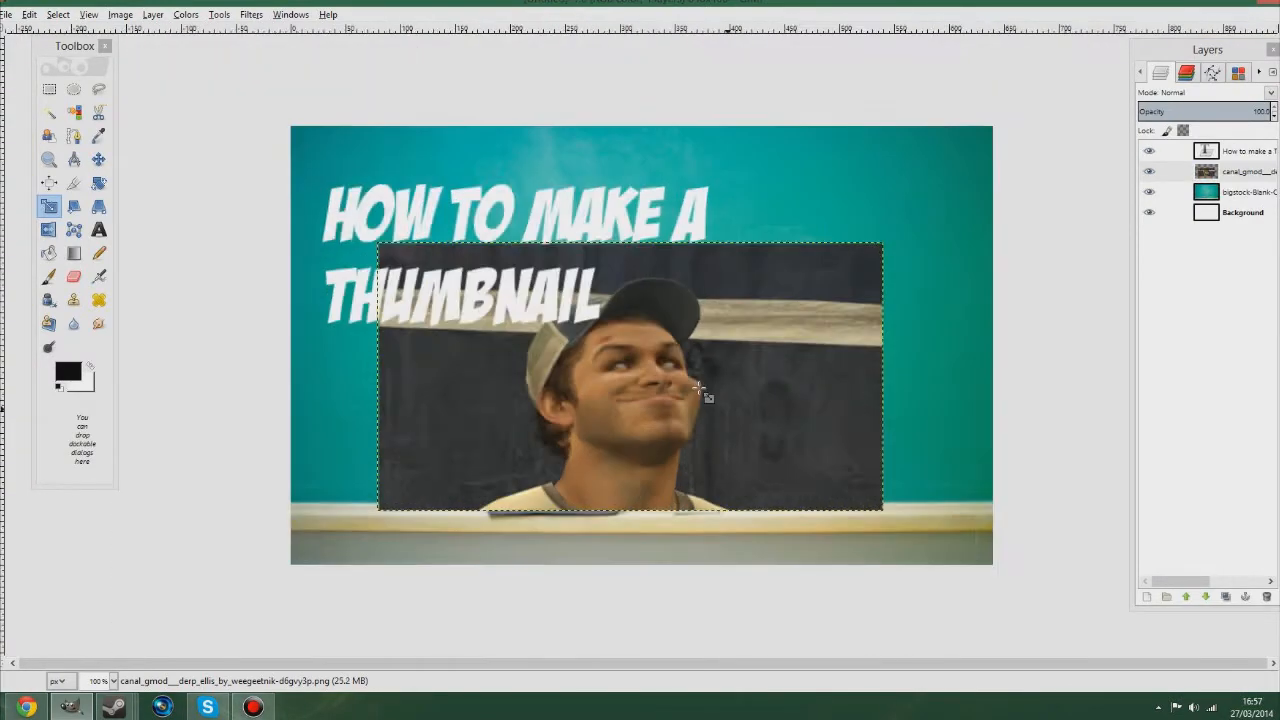
click(98, 158)
drag(685, 439, 785, 445)
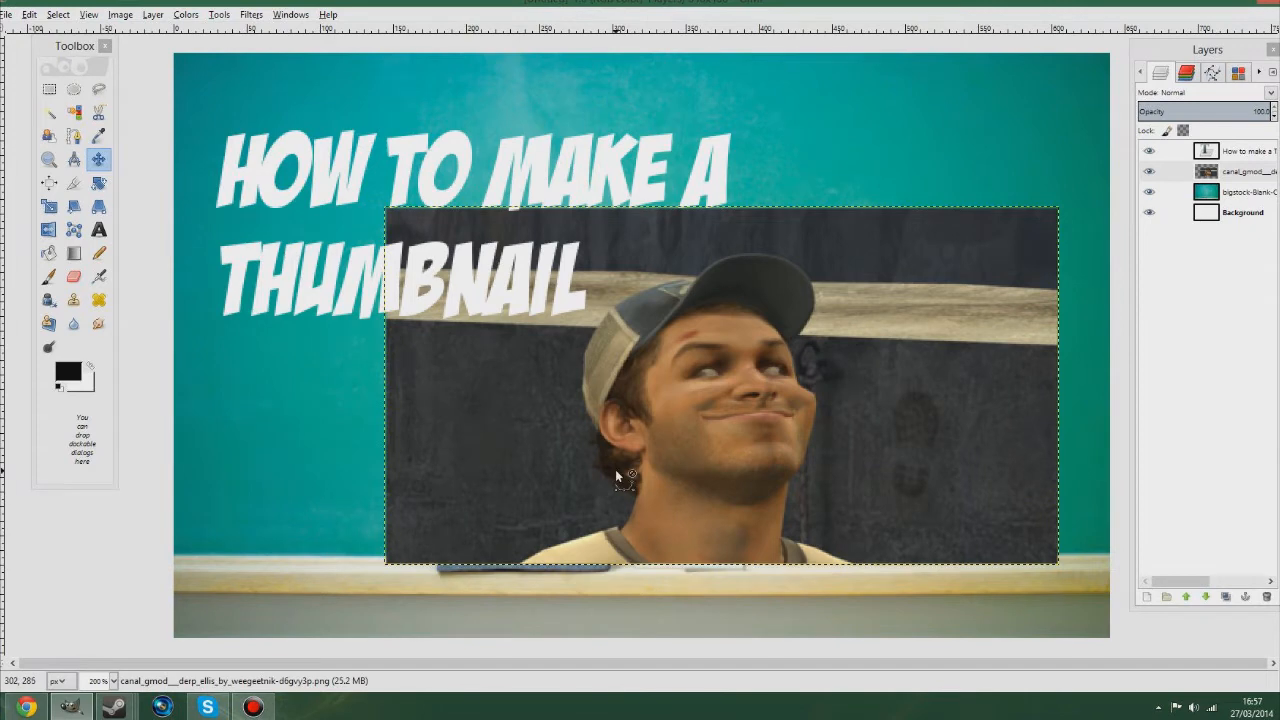
scroll(615, 469, up, 1)
click(50, 113)
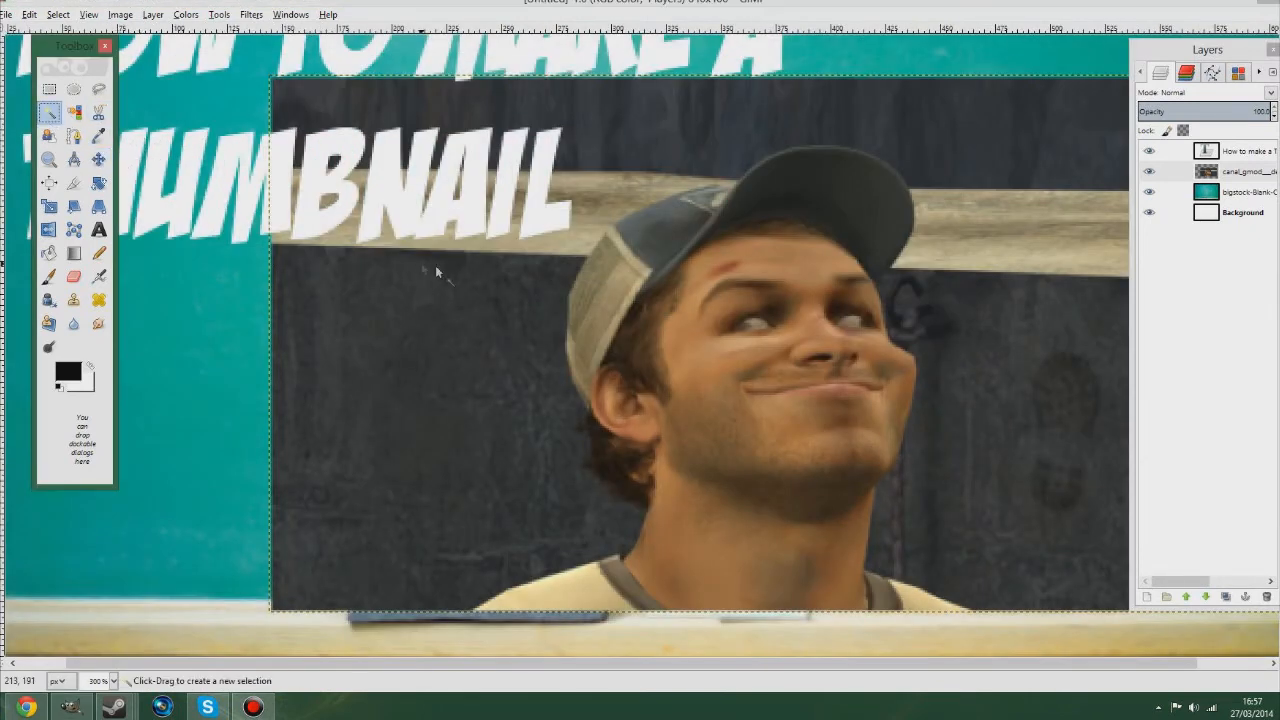
scroll(480, 400, down, 2)
click(560, 435)
key(ctrl+shift+a)
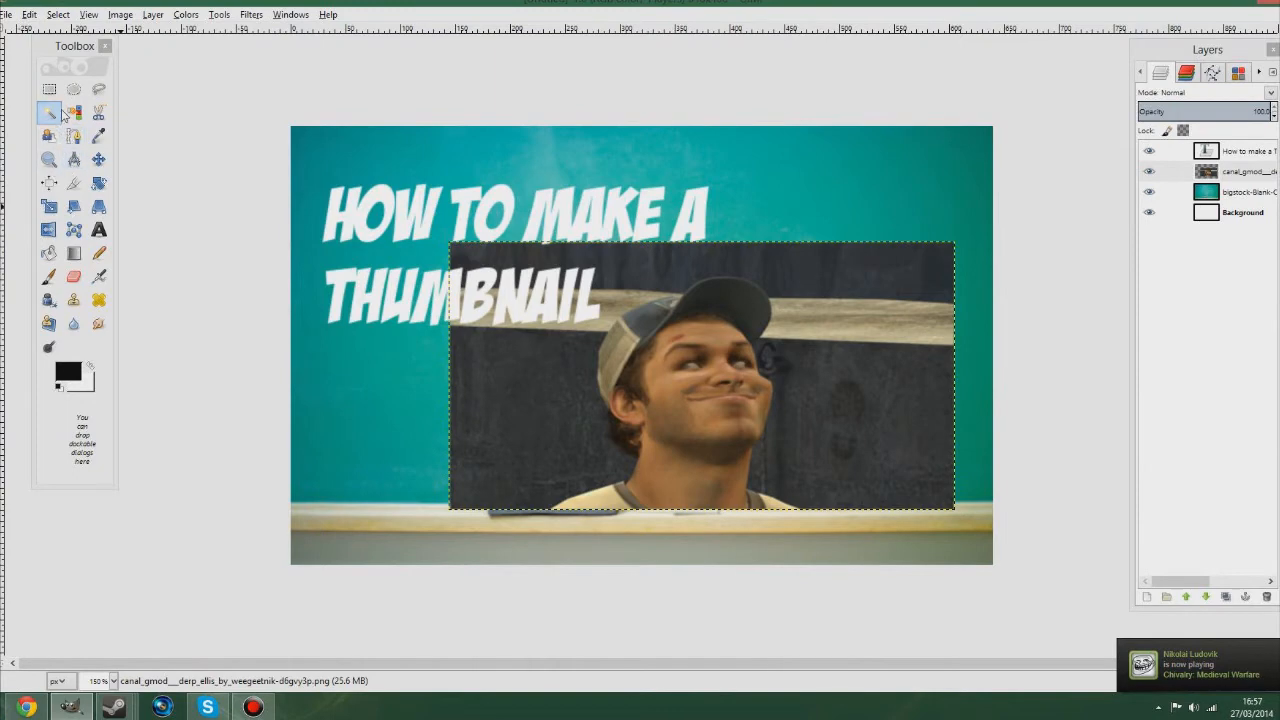
Start a Free Select outline around the man where his left-hand shirt shoulder meets the photo's lower edge
click(100, 89)
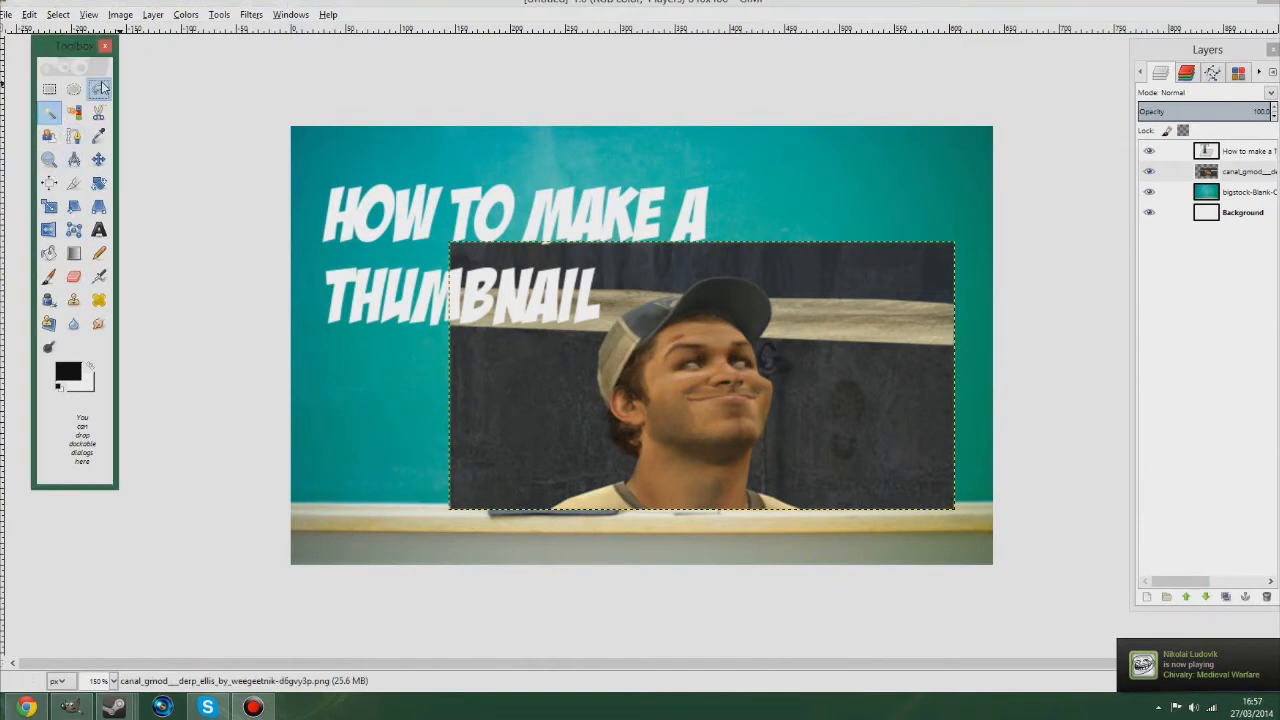
key(plus)
scroll(603, 403, up, 2)
drag(609, 427, 632, 385)
scroll(632, 388, down, 5)
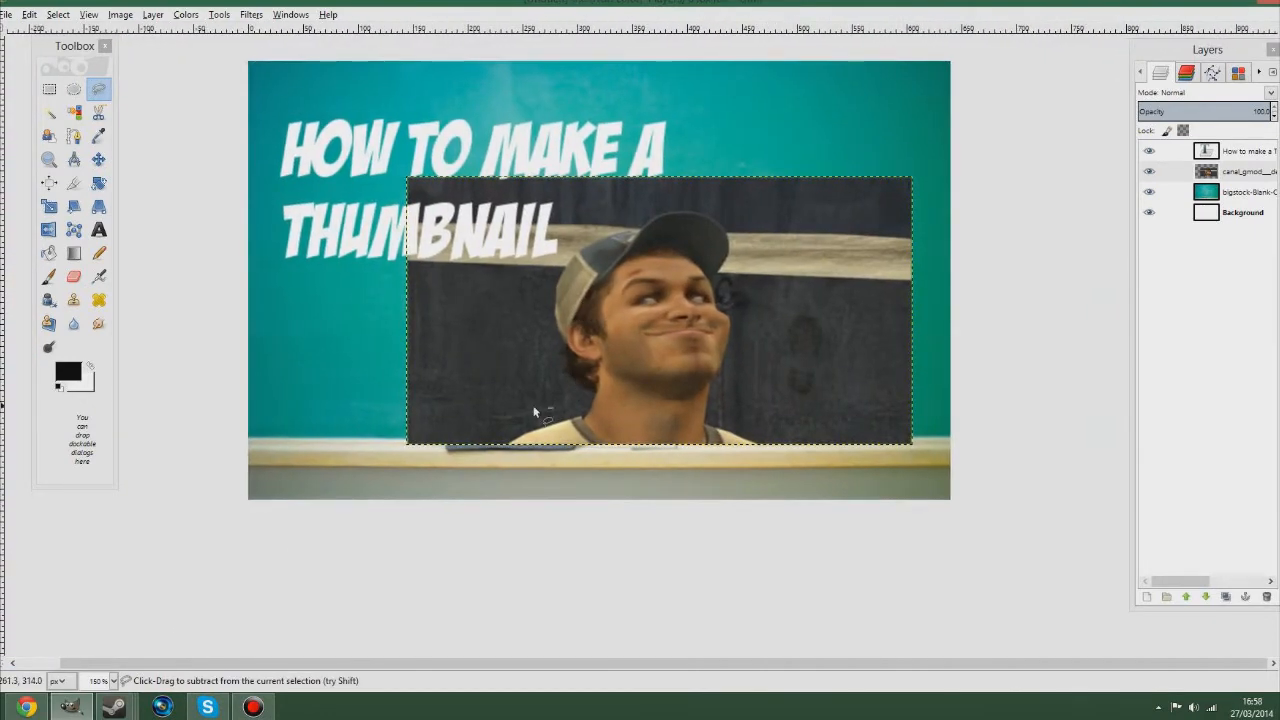
scroll(561, 407, up, 3)
drag(514, 547, 595, 452)
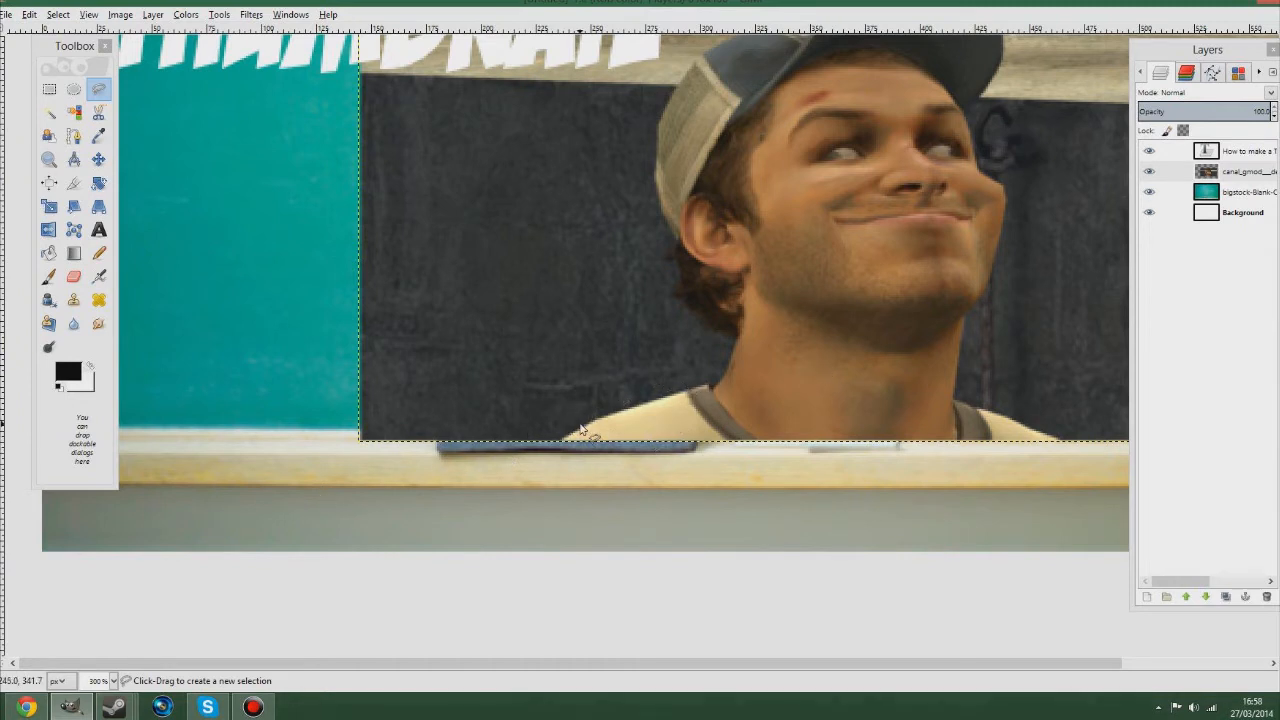
ctrl+scroll(773, 438, up, 3)
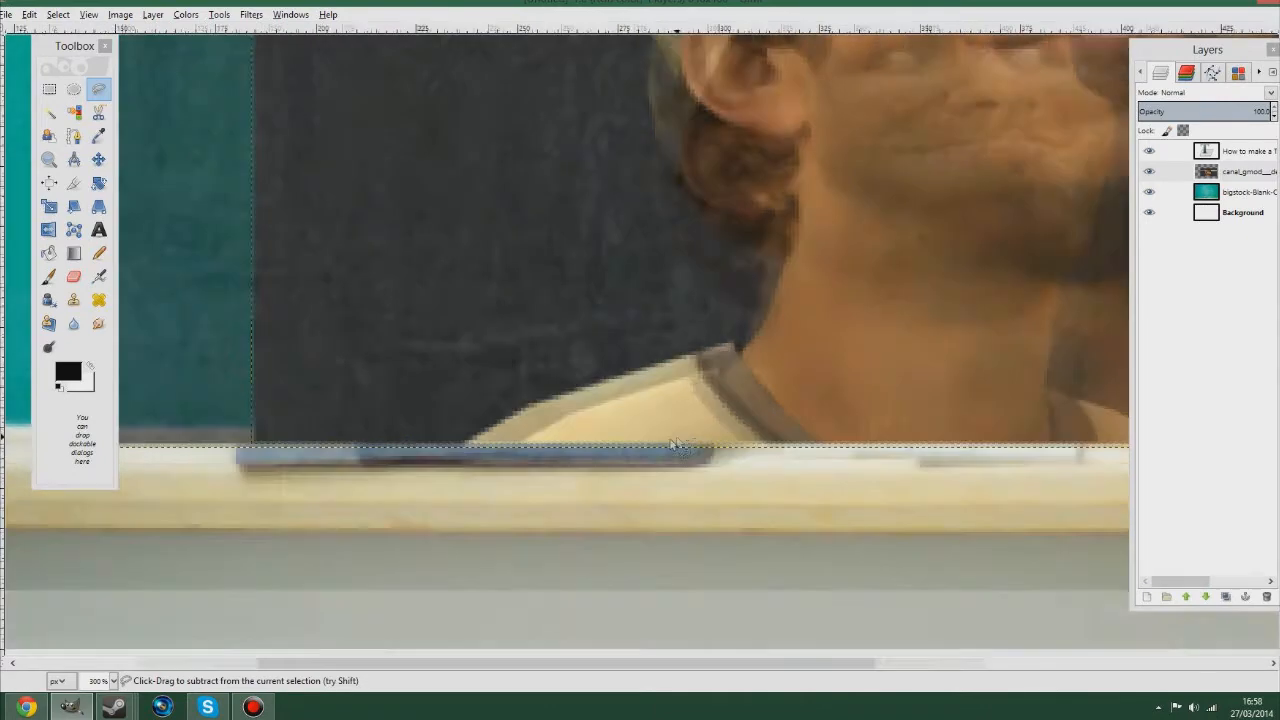
click(510, 456)
ctrl+scroll(555, 450, down, 3)
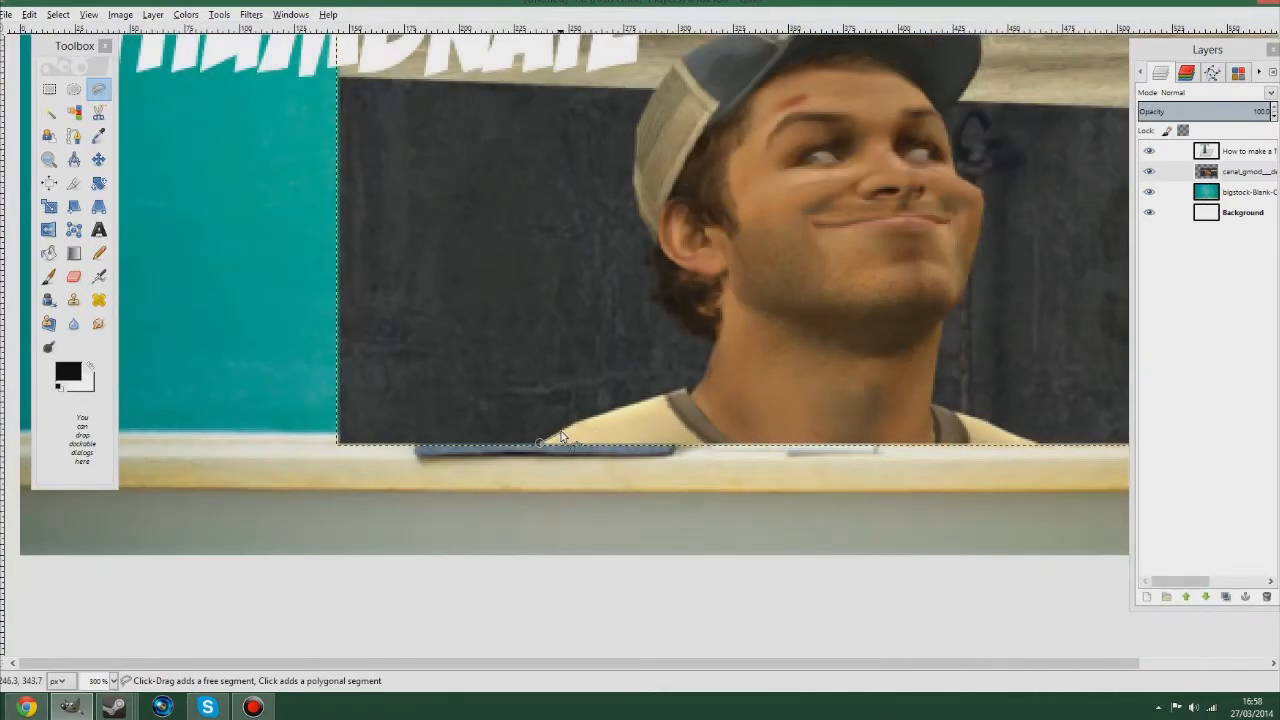
Trace the selection outline along the shirt's shoulder, over the collar and up the back of the neck
drag(564, 431, 527, 434)
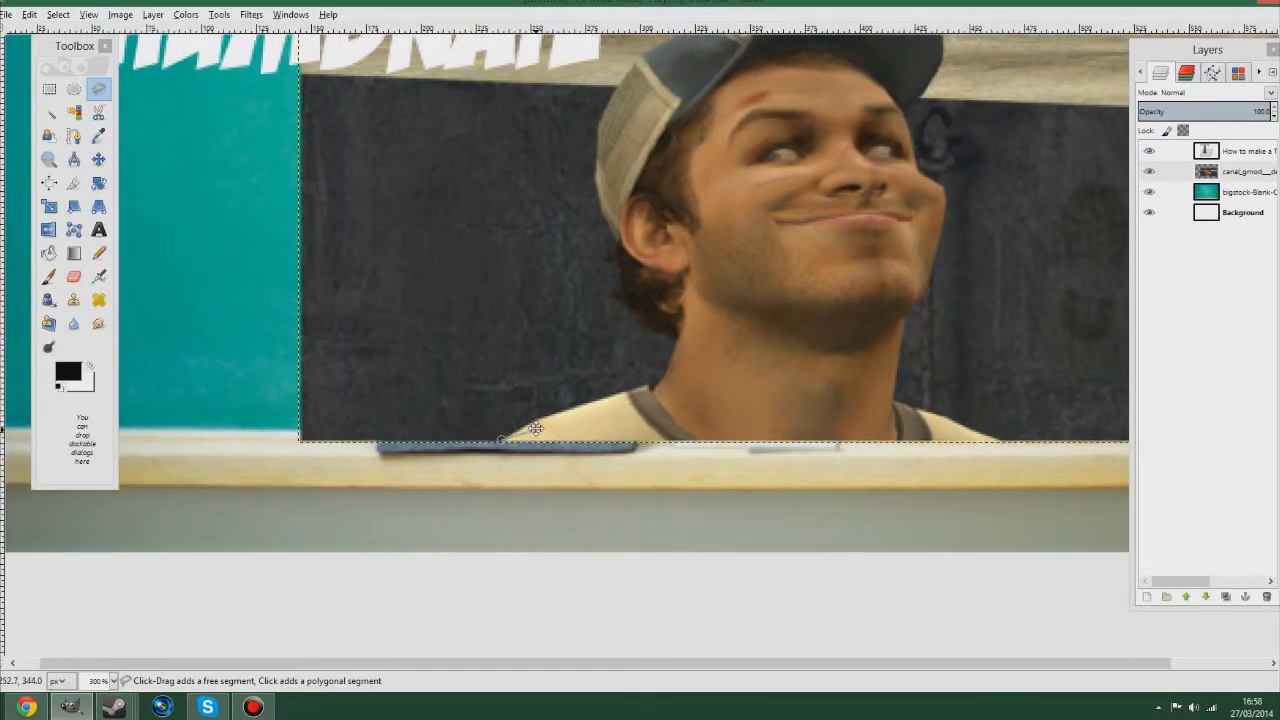
ctrl+scroll(535, 433, up, 1)
ctrl+scroll(535, 433, up, 4)
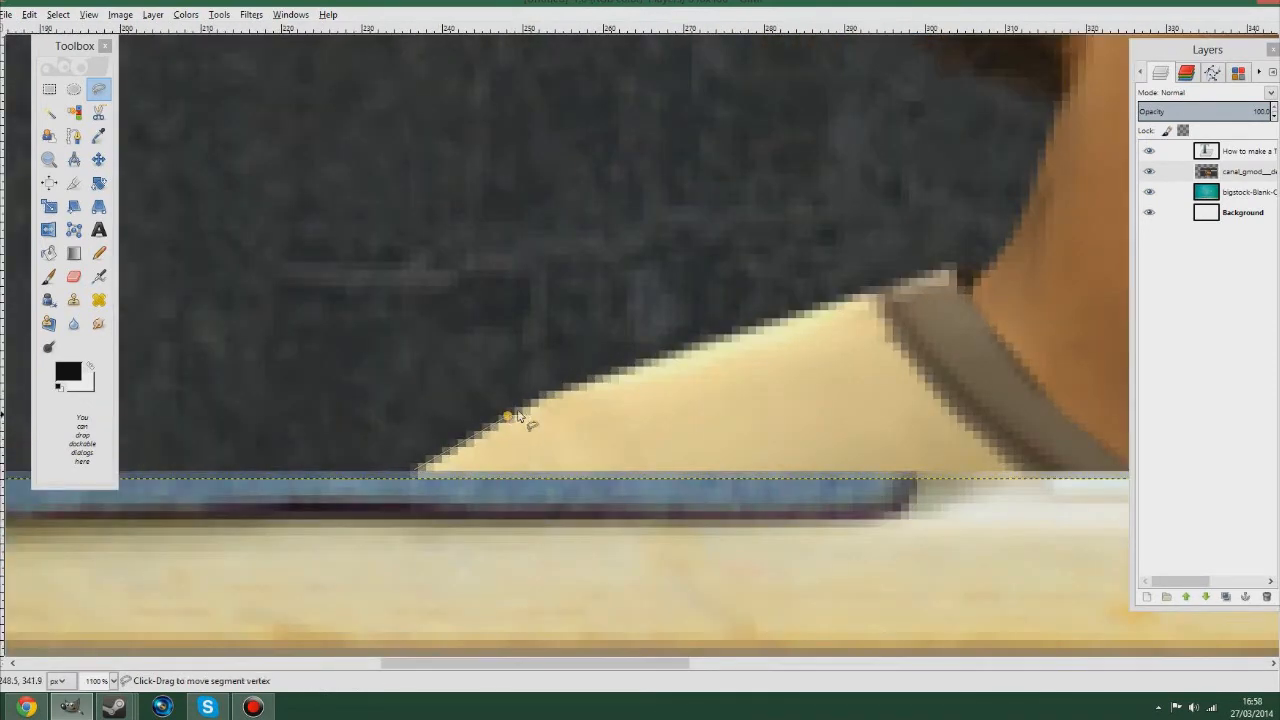
drag(632, 370, 766, 328)
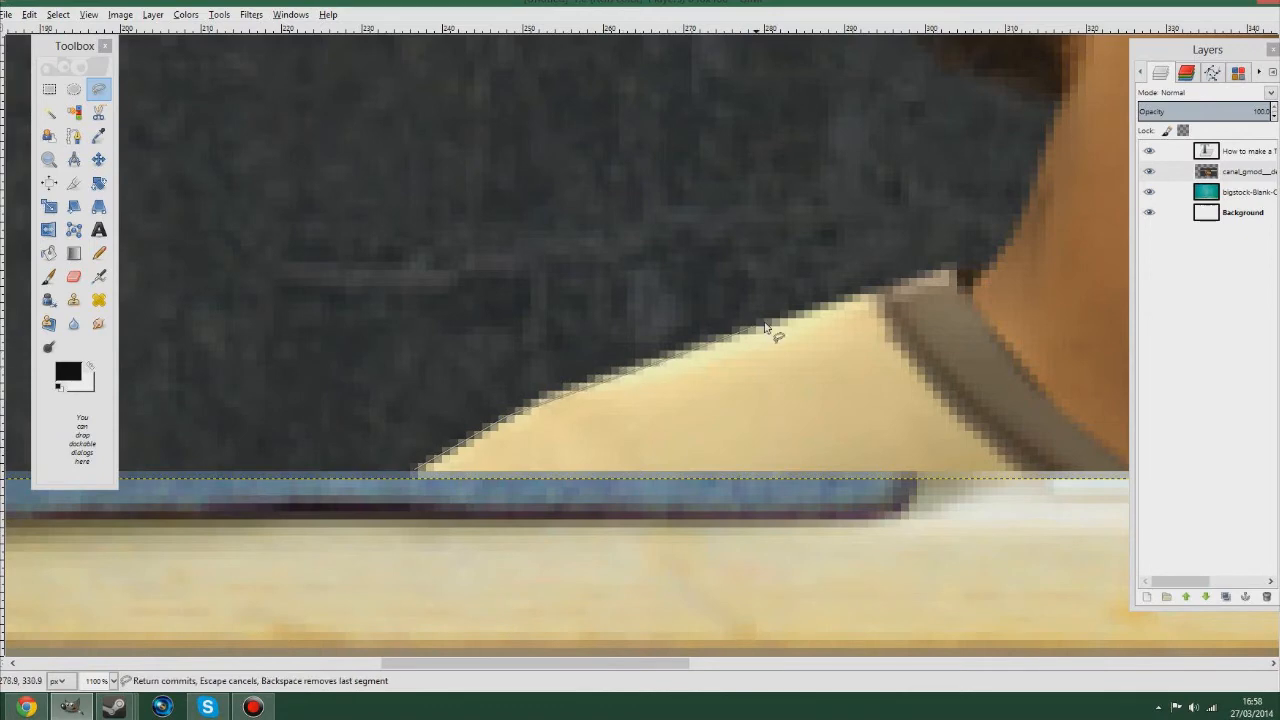
click(965, 283)
click(1001, 253)
drag(1001, 256, 828, 402)
click(869, 323)
drag(871, 321, 836, 438)
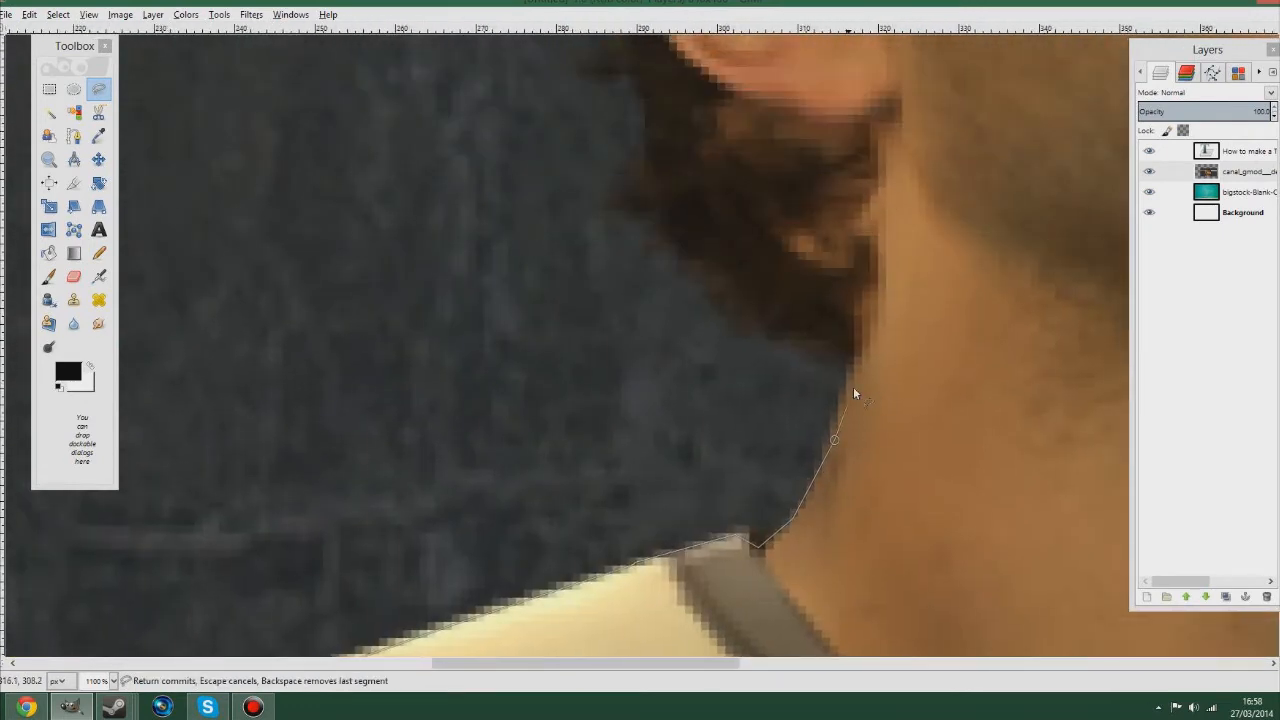
Continue the outline around the hair, cap and face and down the front of the neck to the collar
click(788, 331)
click(631, 201)
drag(631, 201, 642, 277)
scroll(645, 156, down, 4)
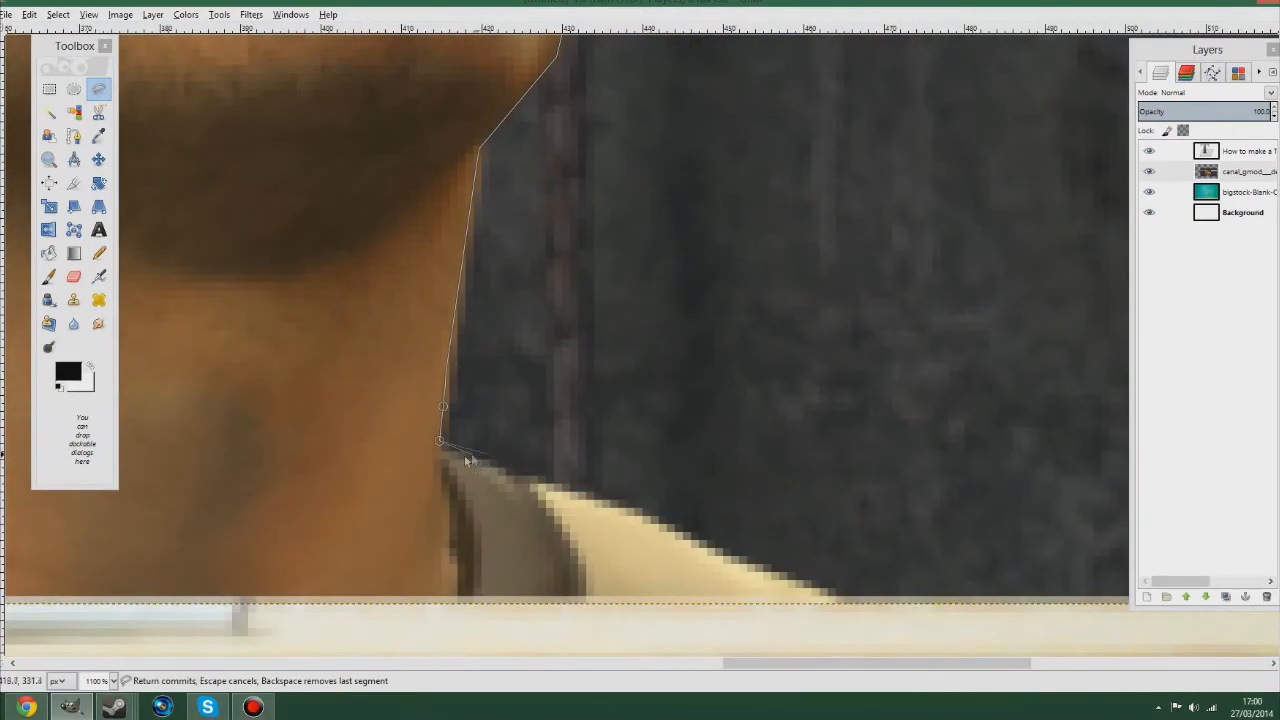
Finish the outline down the right-hand shoulder and along the photo's lower edge, closing the Free Select selection at its starting point
scroll(680, 540, down, 5)
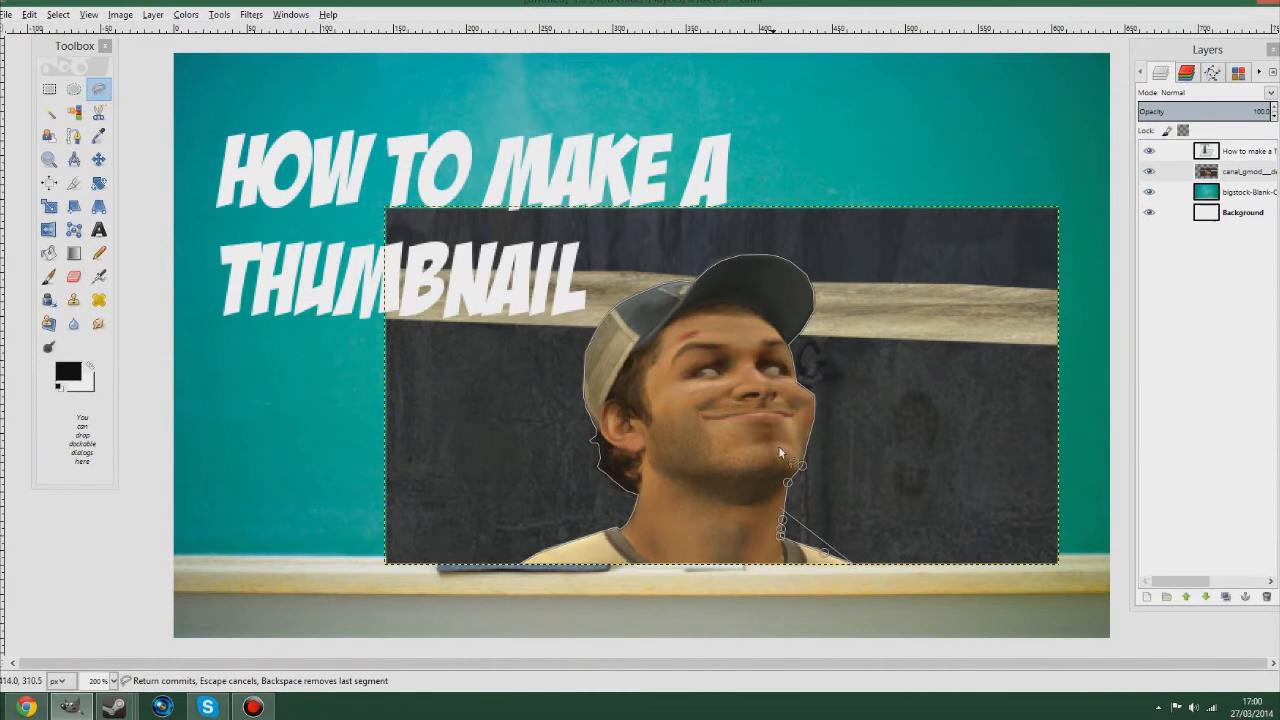
scroll(597, 544, up, 2)
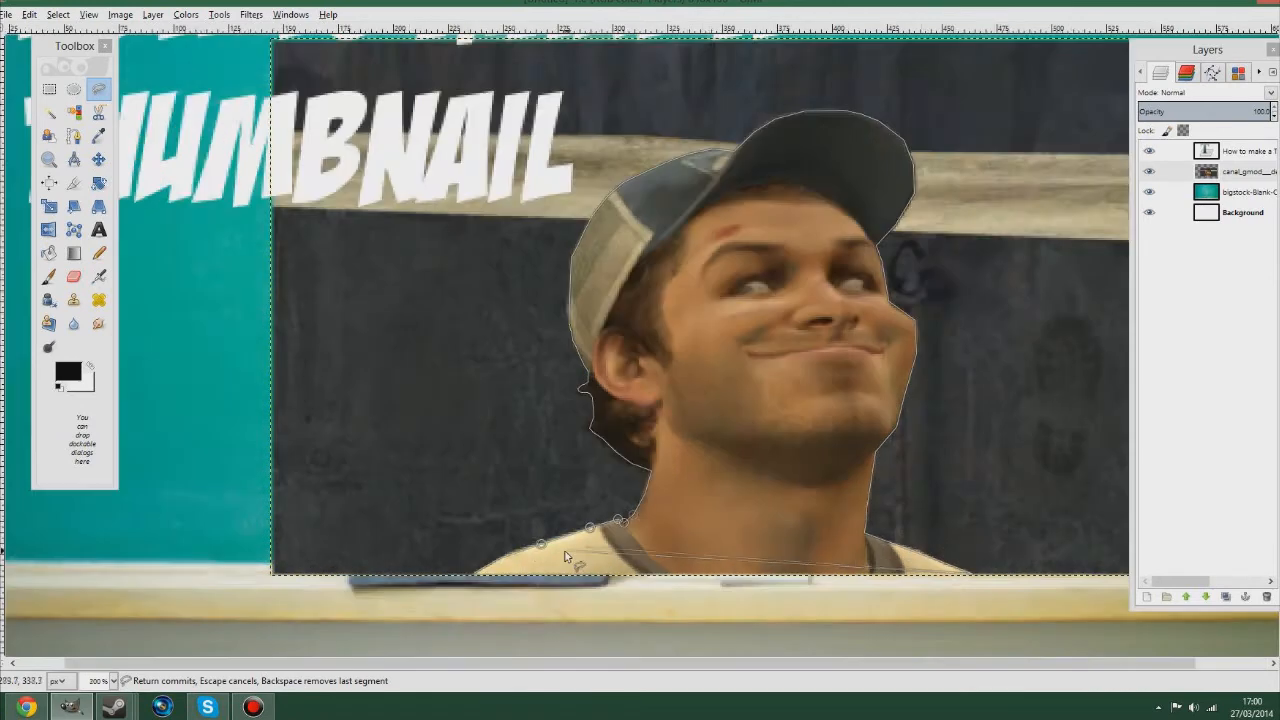
drag(502, 567, 575, 543)
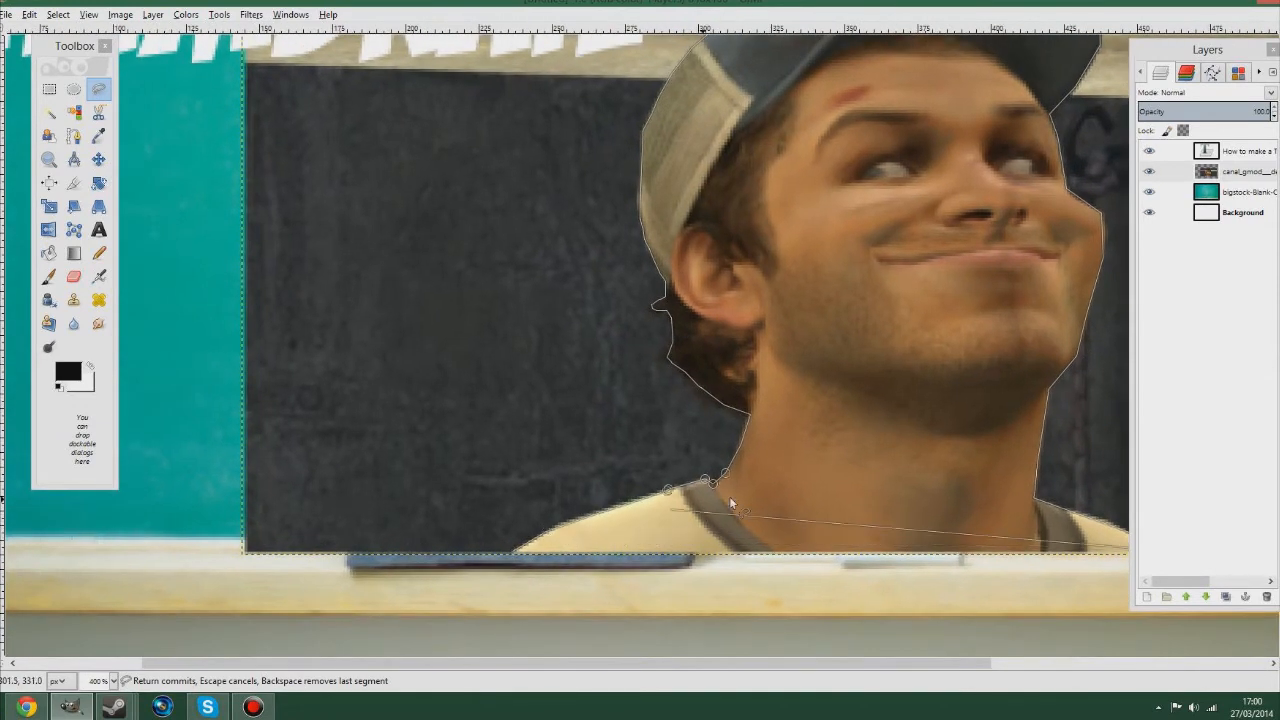
scroll(584, 537, up, 1)
drag(484, 562, 570, 556)
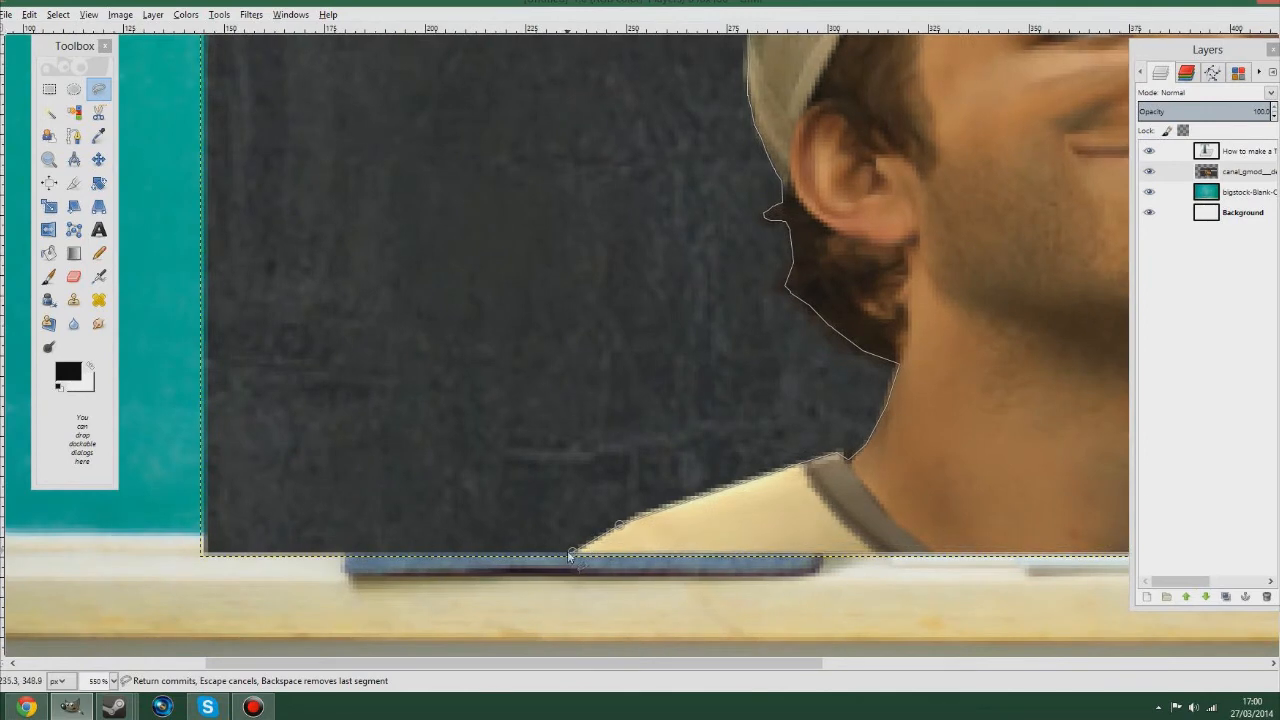
click(570, 548)
scroll(600, 540, down, 6)
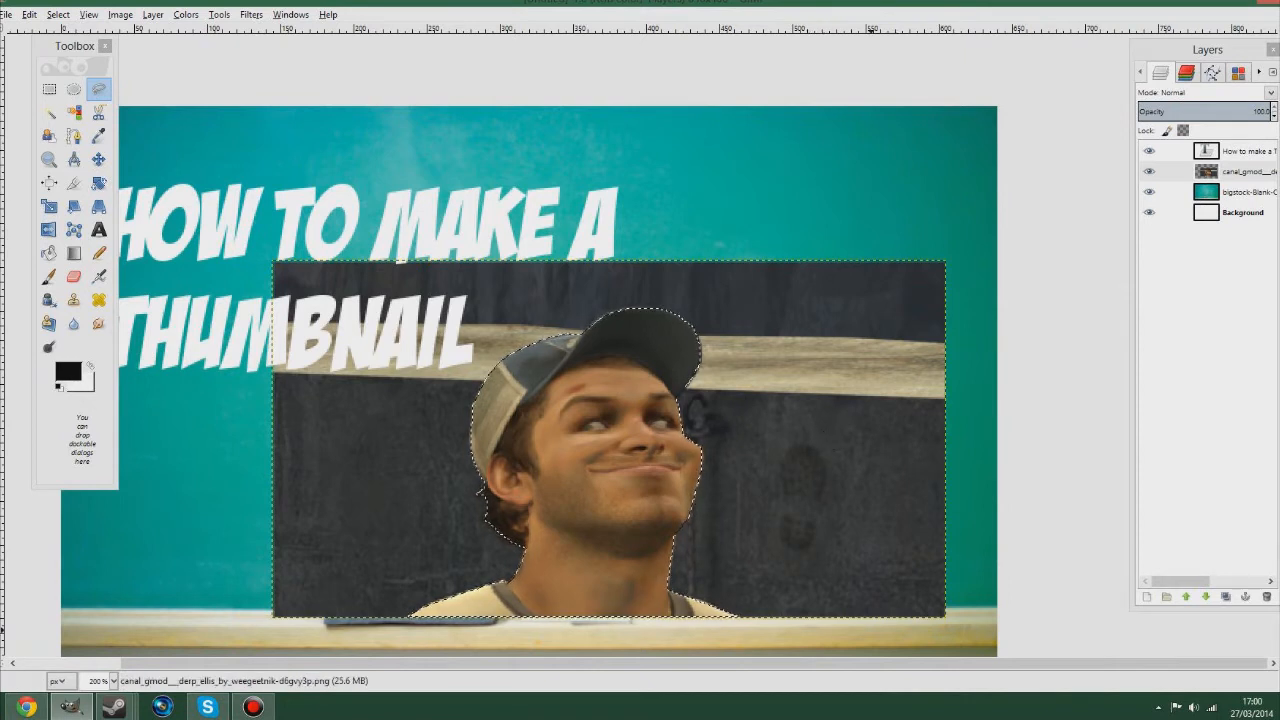
Invert the selection and delete the photo background around the man from the Derp Ellis layer
right_click(1241, 172)
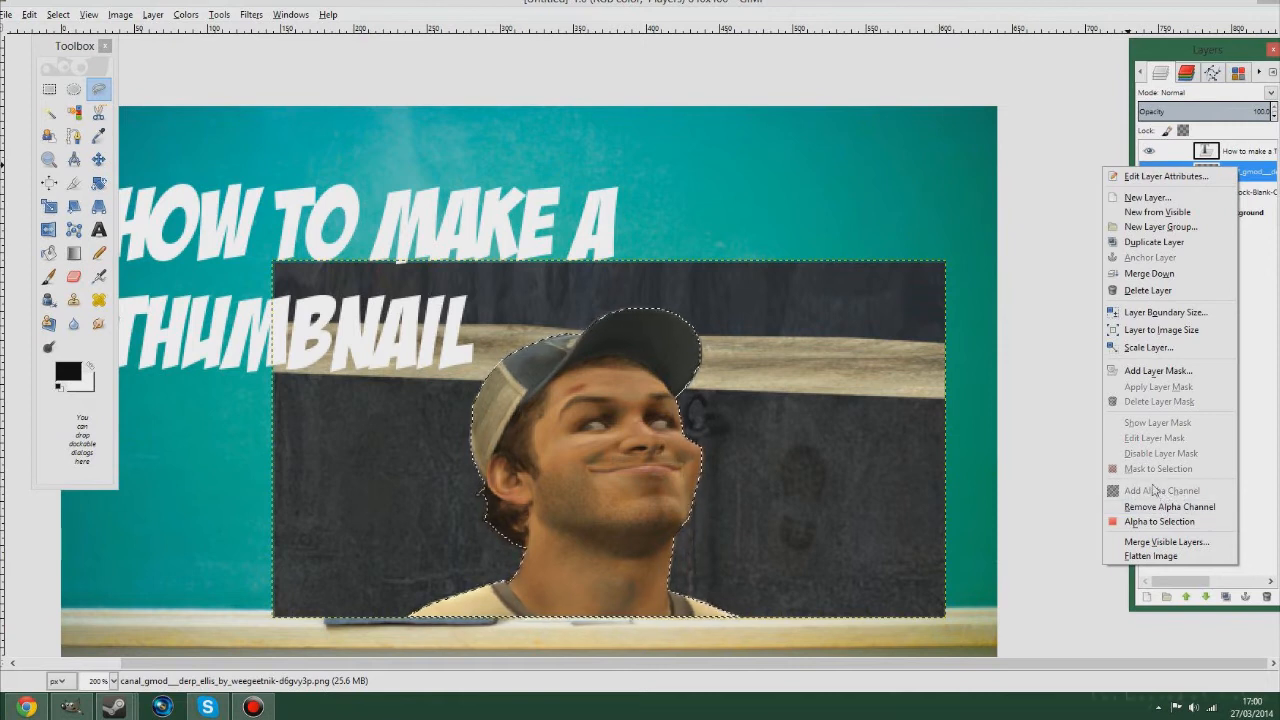
click(1065, 108)
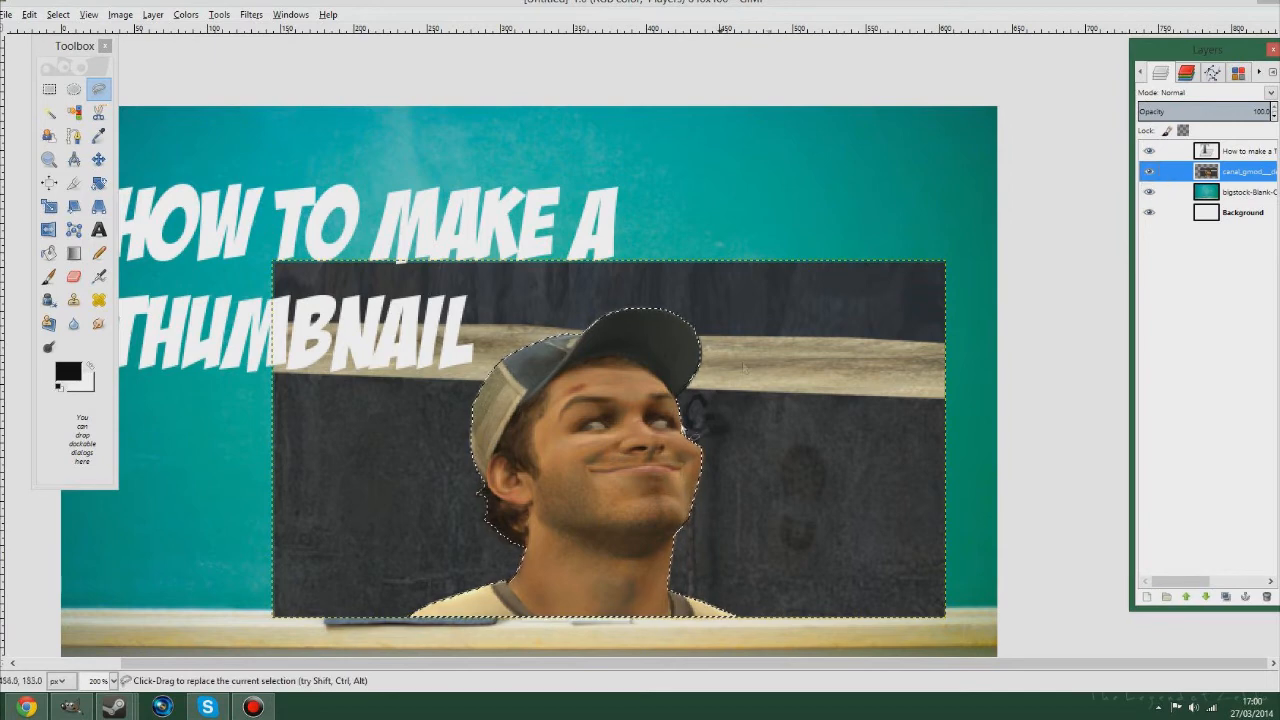
right_click(647, 470)
mouse_move(745, 507)
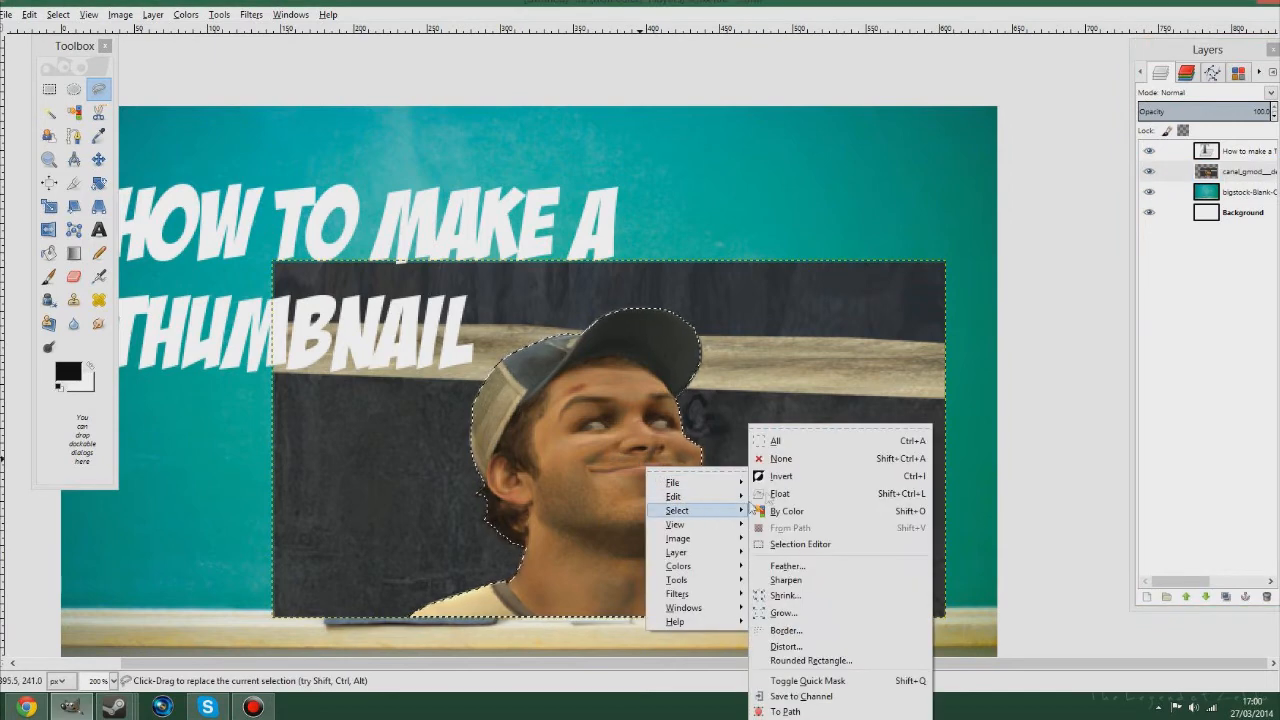
click(776, 476)
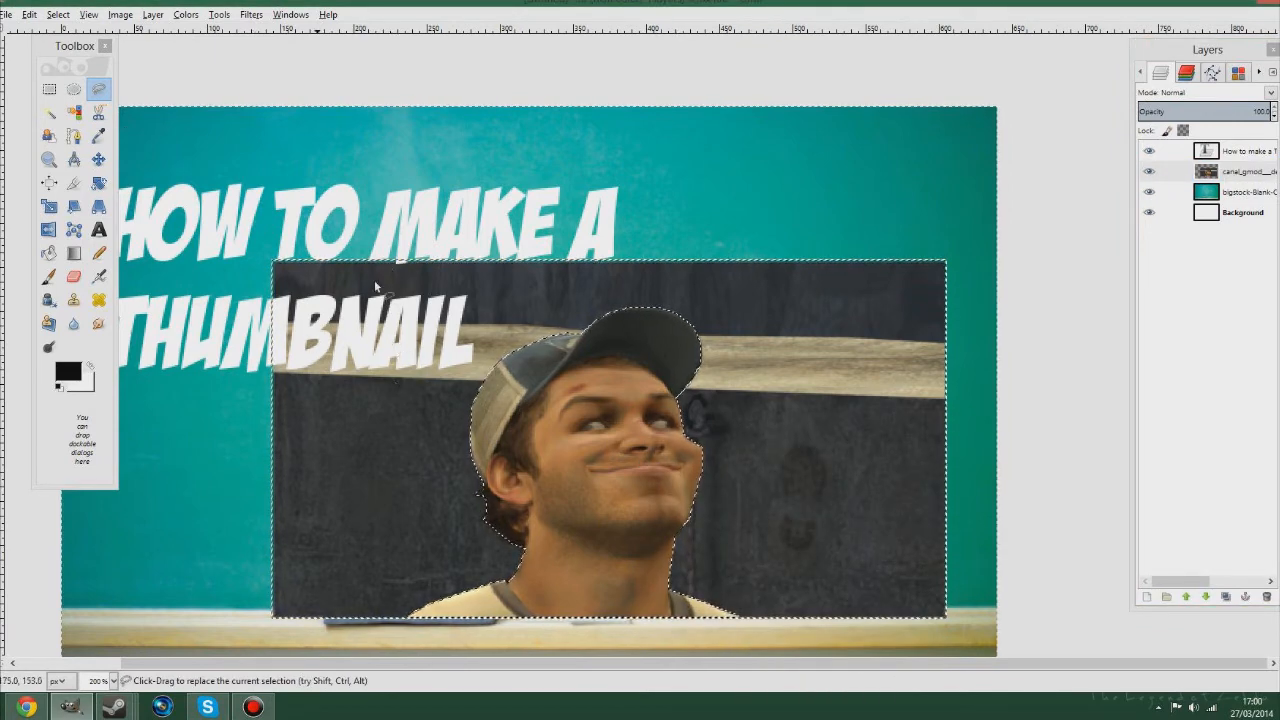
key(Delete)
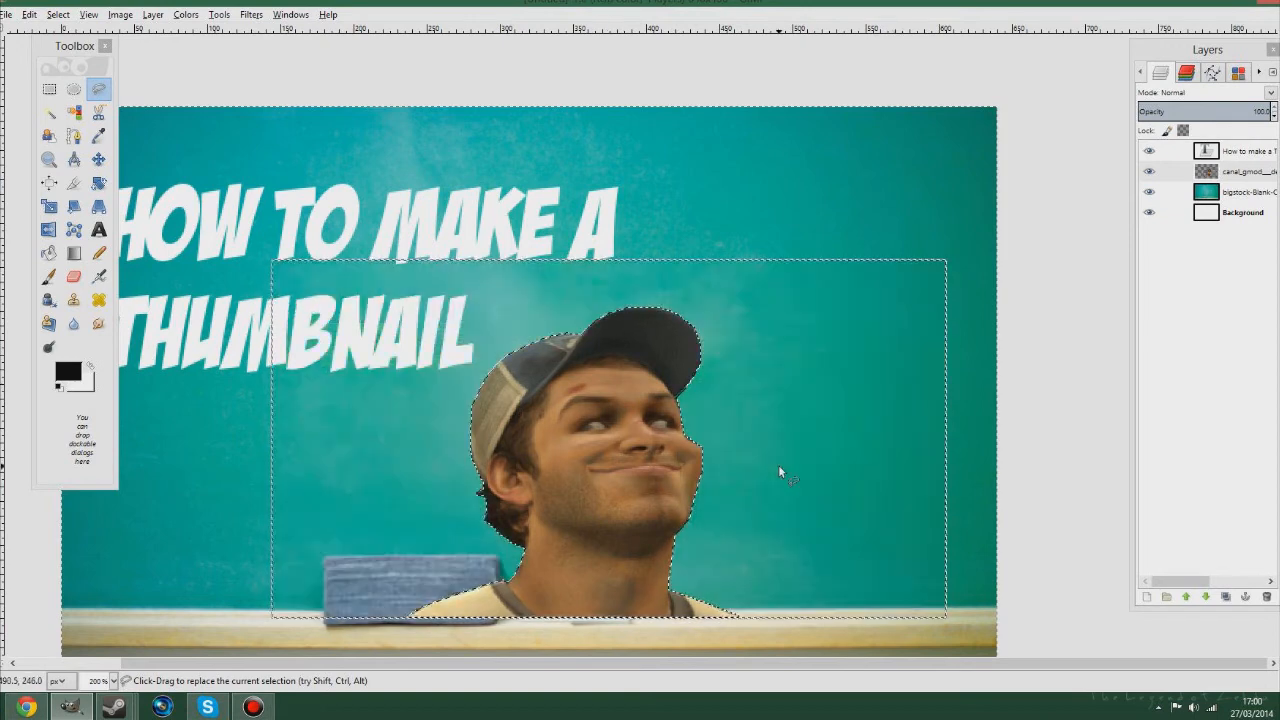
Clear the selection around the cut-out man
right_click(656, 491)
mouse_move(745, 539)
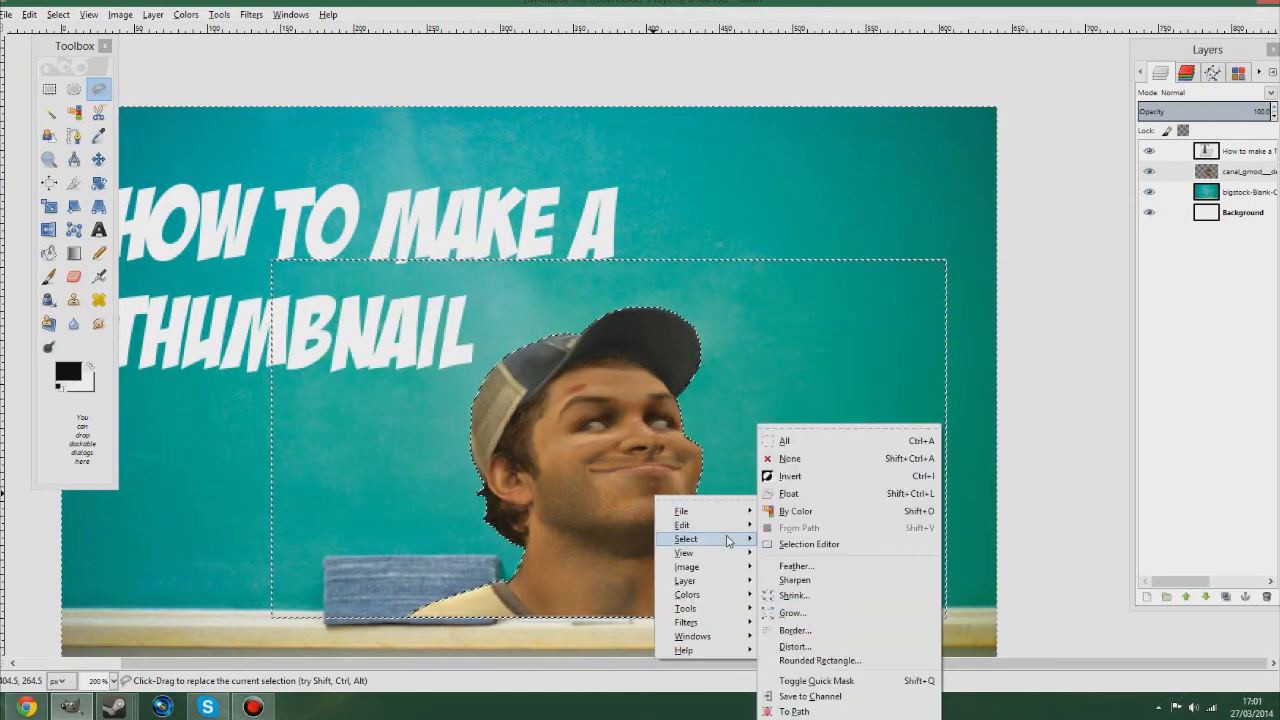
click(789, 458)
key(minus)
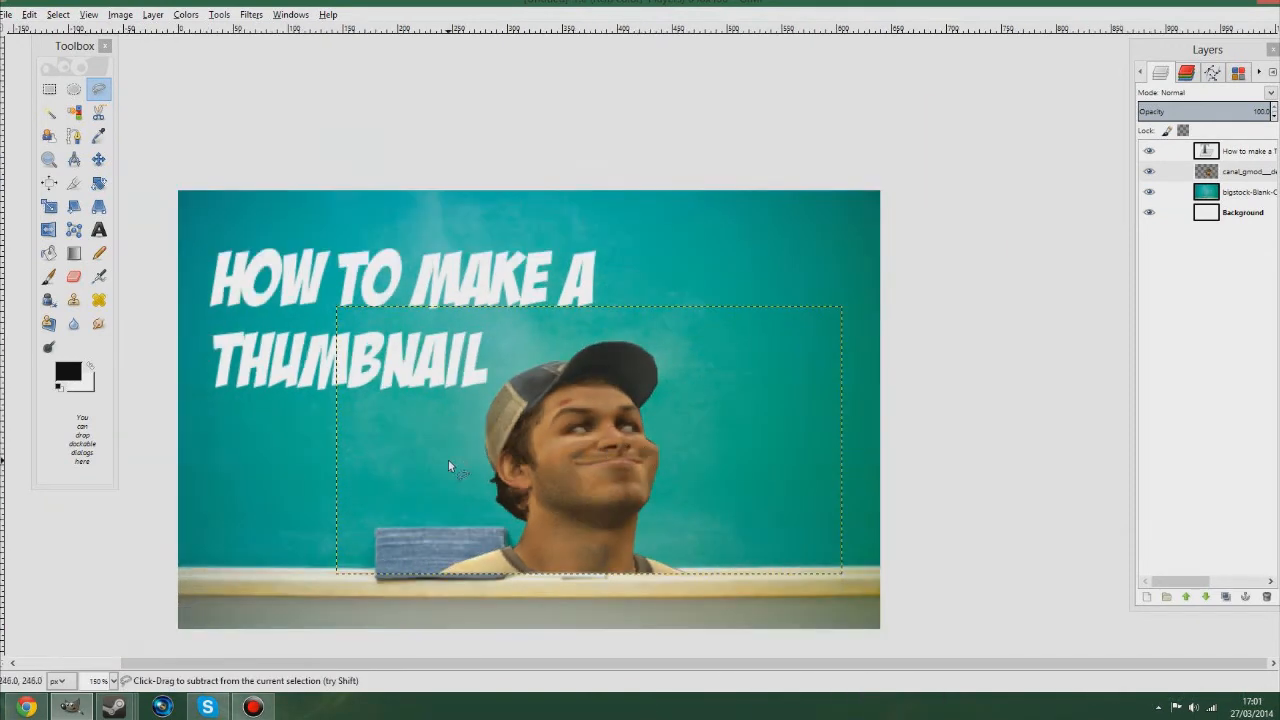
Move the cut-out man into the thumbnail's lower-right corner so the shirt meets the canvas's lower edge
click(98, 159)
drag(600, 456, 697, 414)
key(minus)
key(minus)
key(minus)
key(minus)
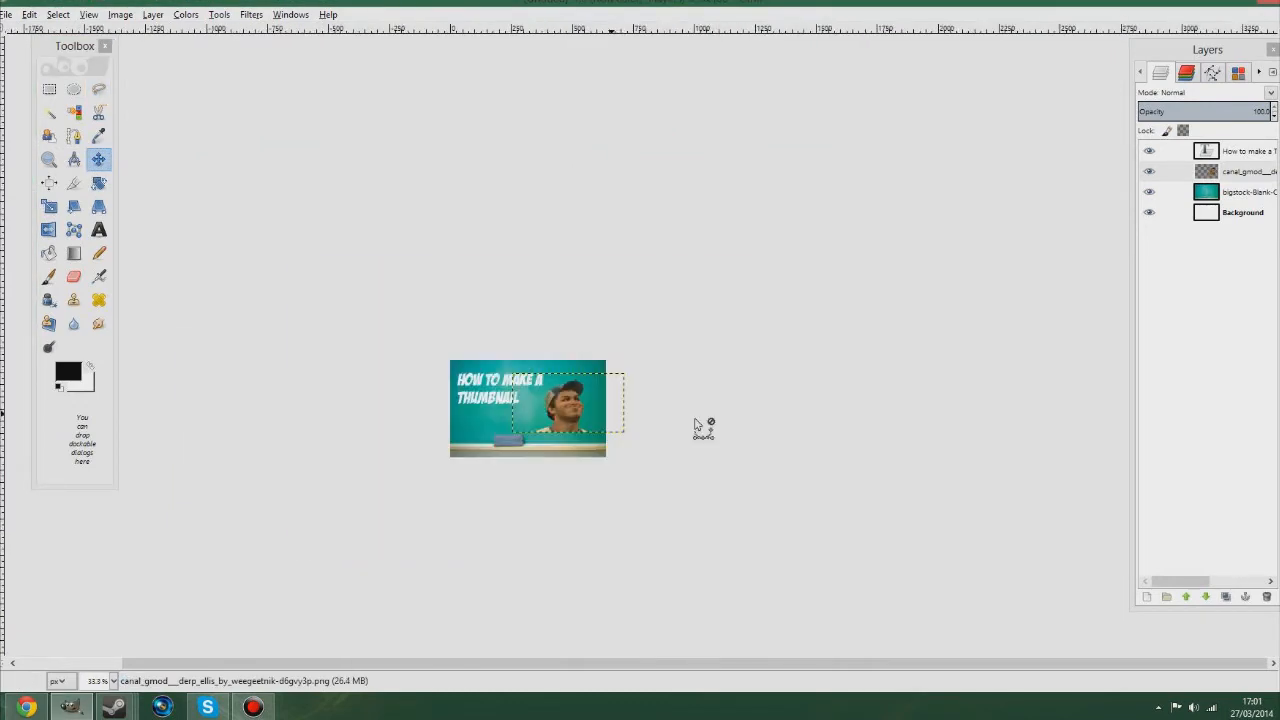
click(1212, 211)
key(plus)
key(plus)
key(plus)
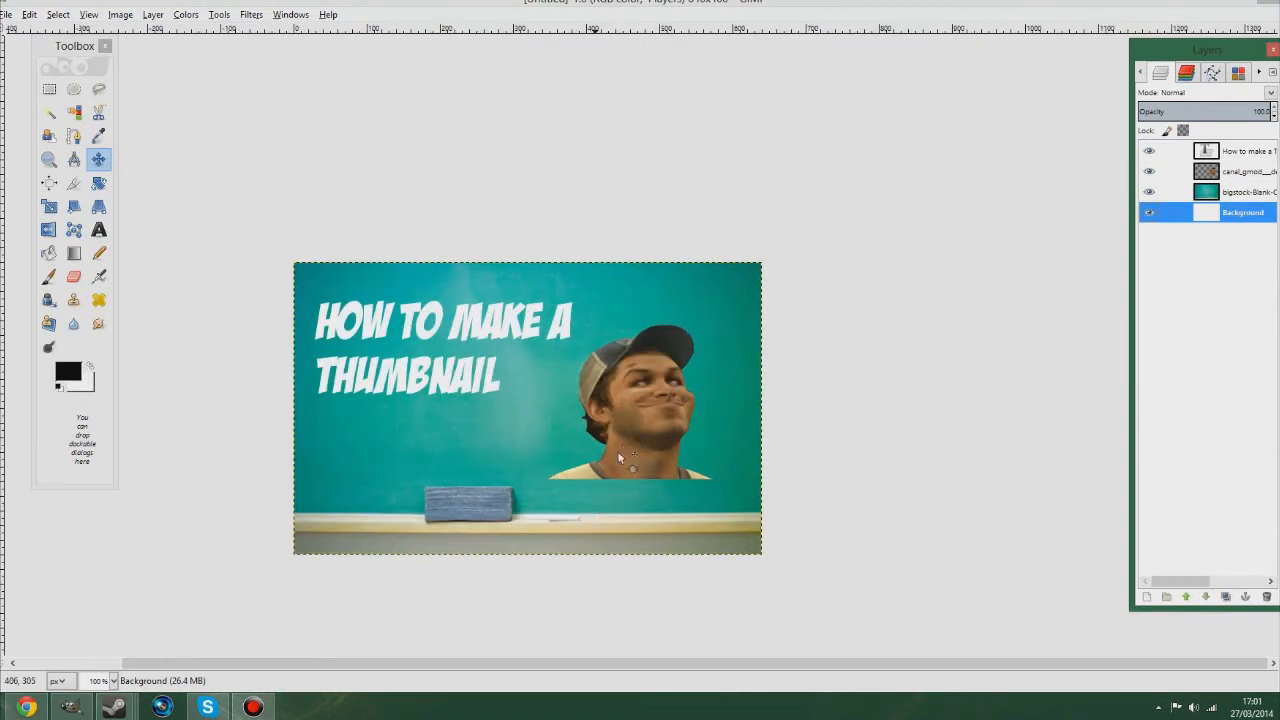
drag(615, 418, 693, 482)
key(minus)
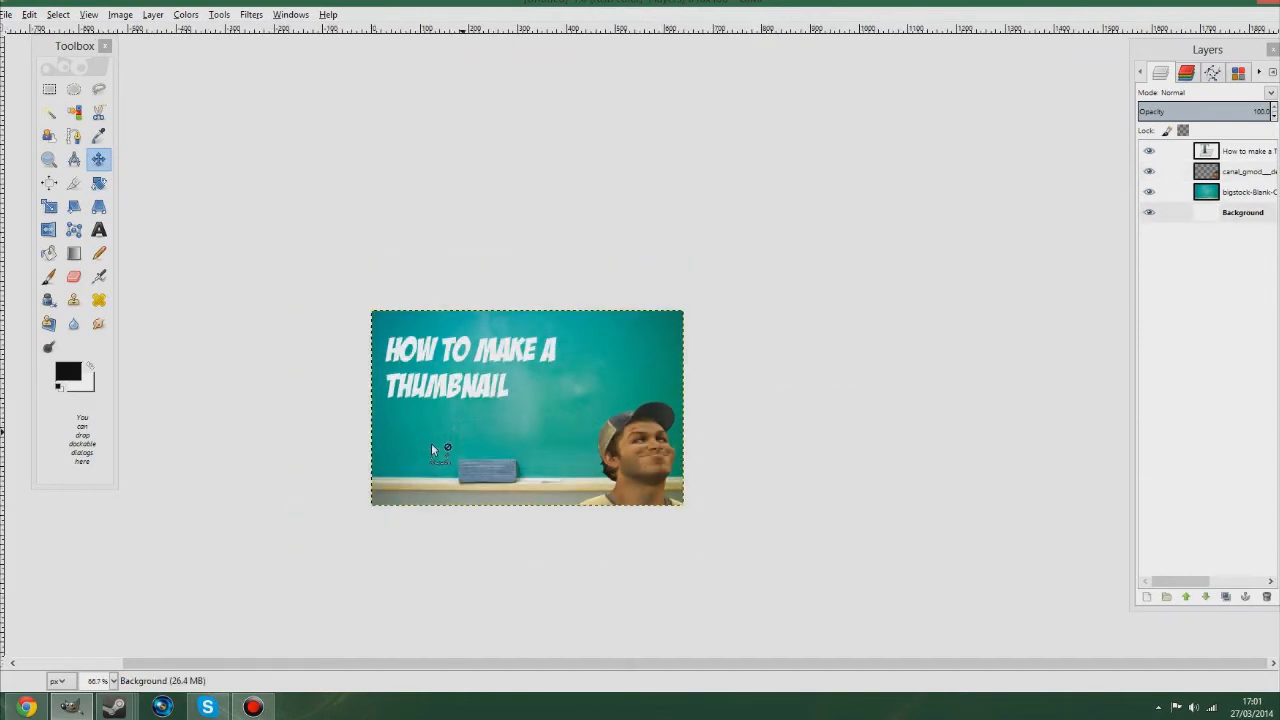
key(plus)
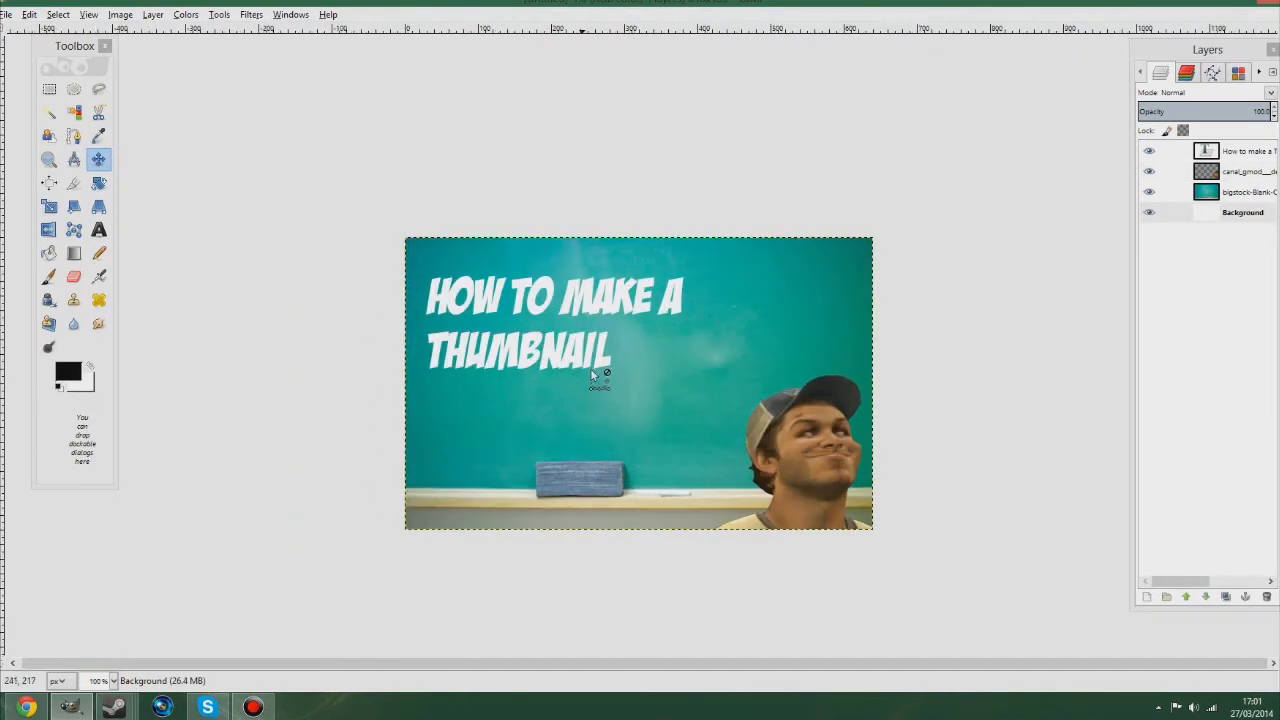
key(plus)
key(minus)
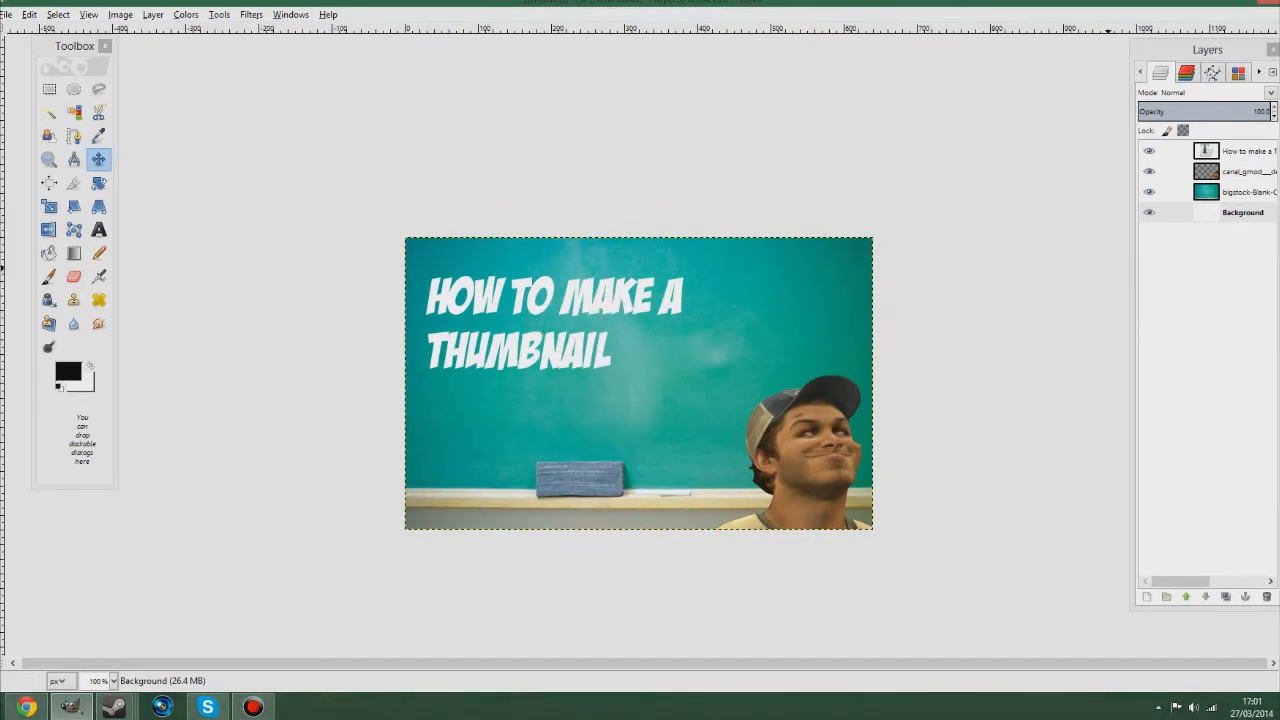
Add a black Drop Shadow to the "How to make a Thumbnail" title with Offset X 0, blur radius 15 and opacity 80
click(1217, 153)
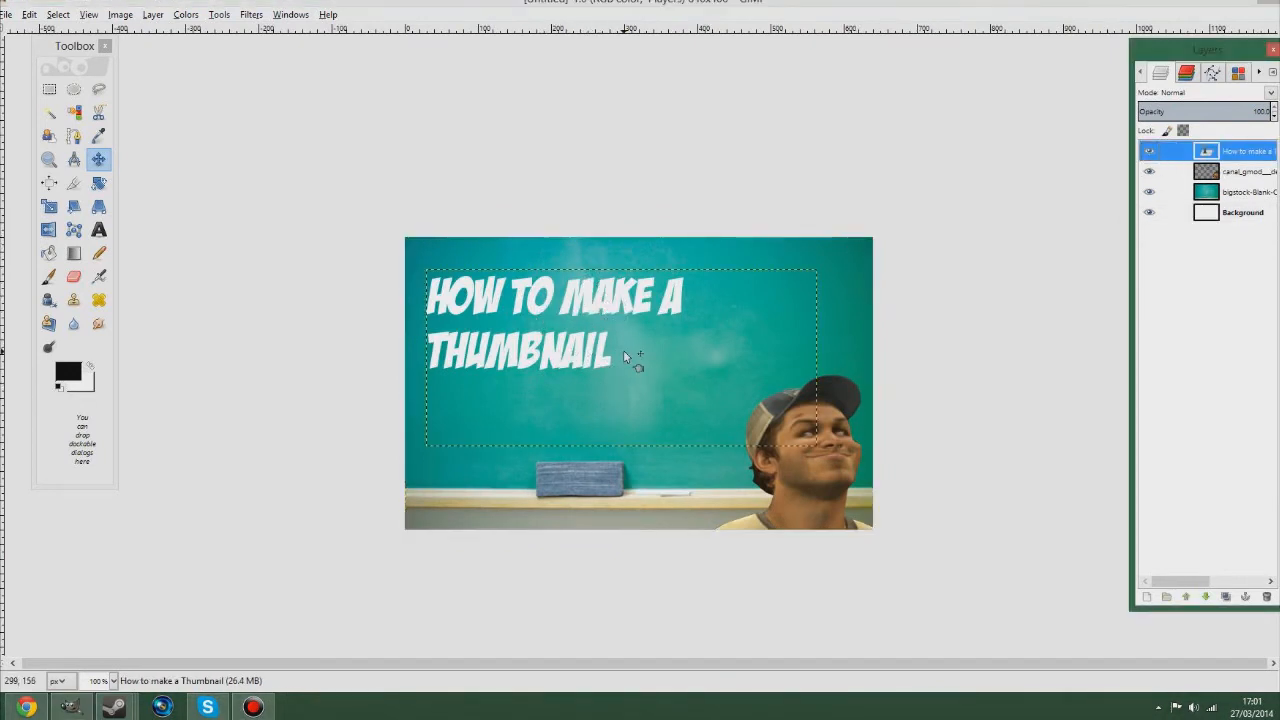
scroll(562, 362, up, 4)
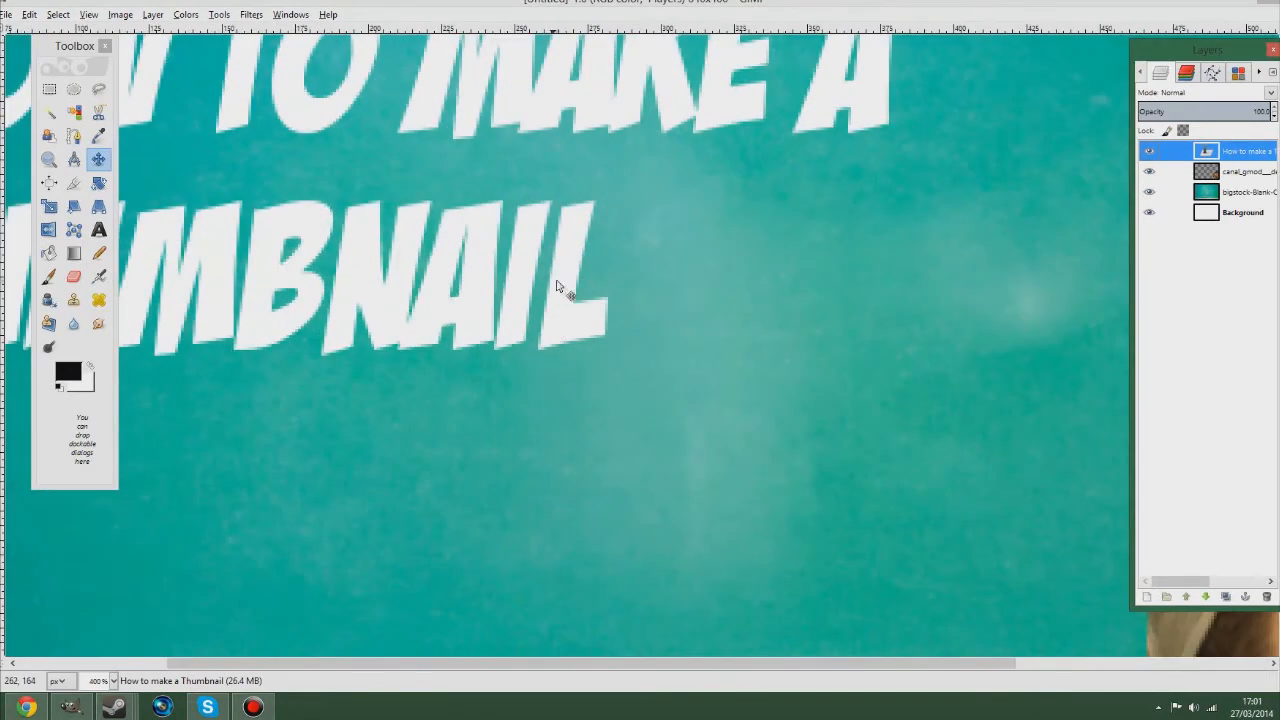
scroll(557, 287, down, 4)
right_click(604, 322)
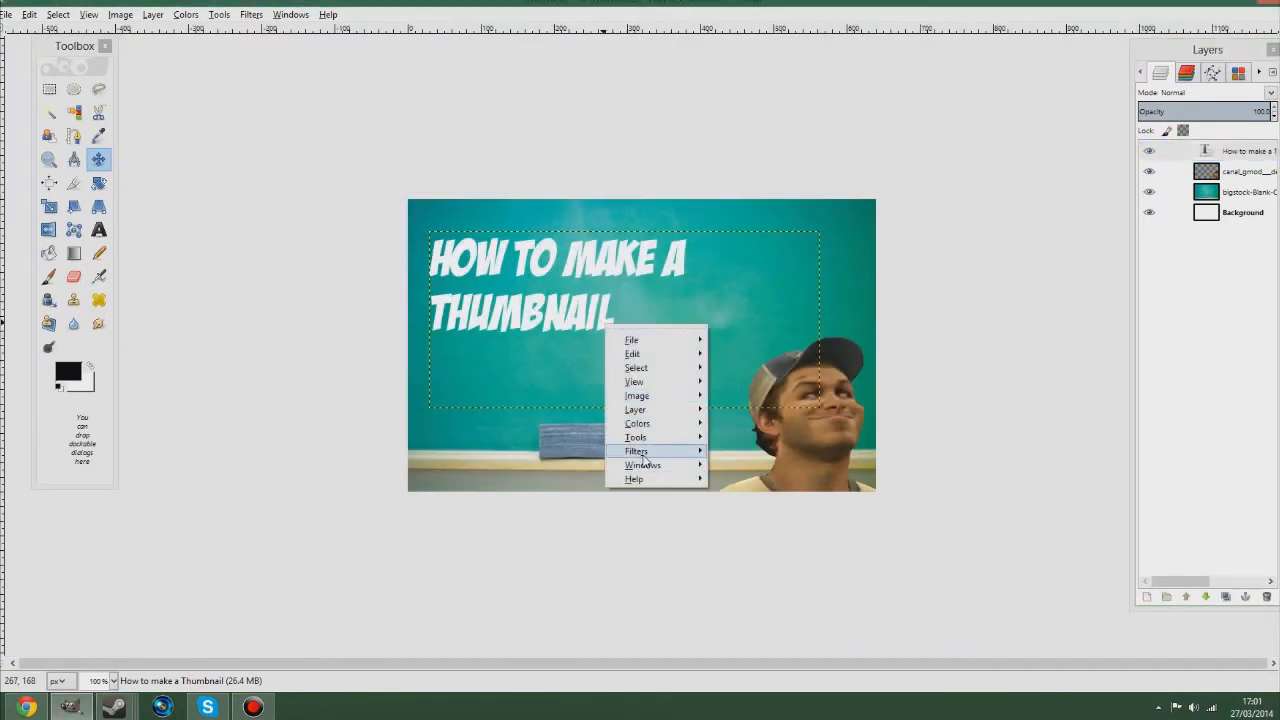
mouse_move(640, 452)
mouse_move(818, 506)
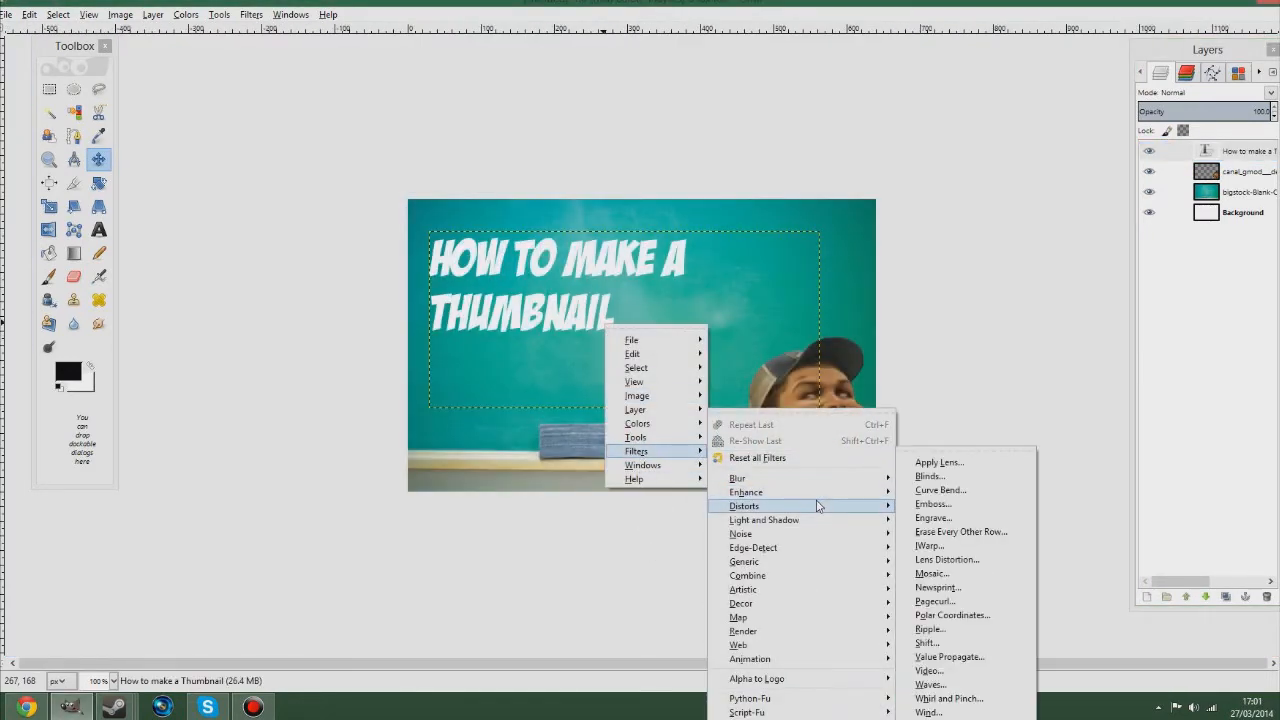
mouse_move(852, 523)
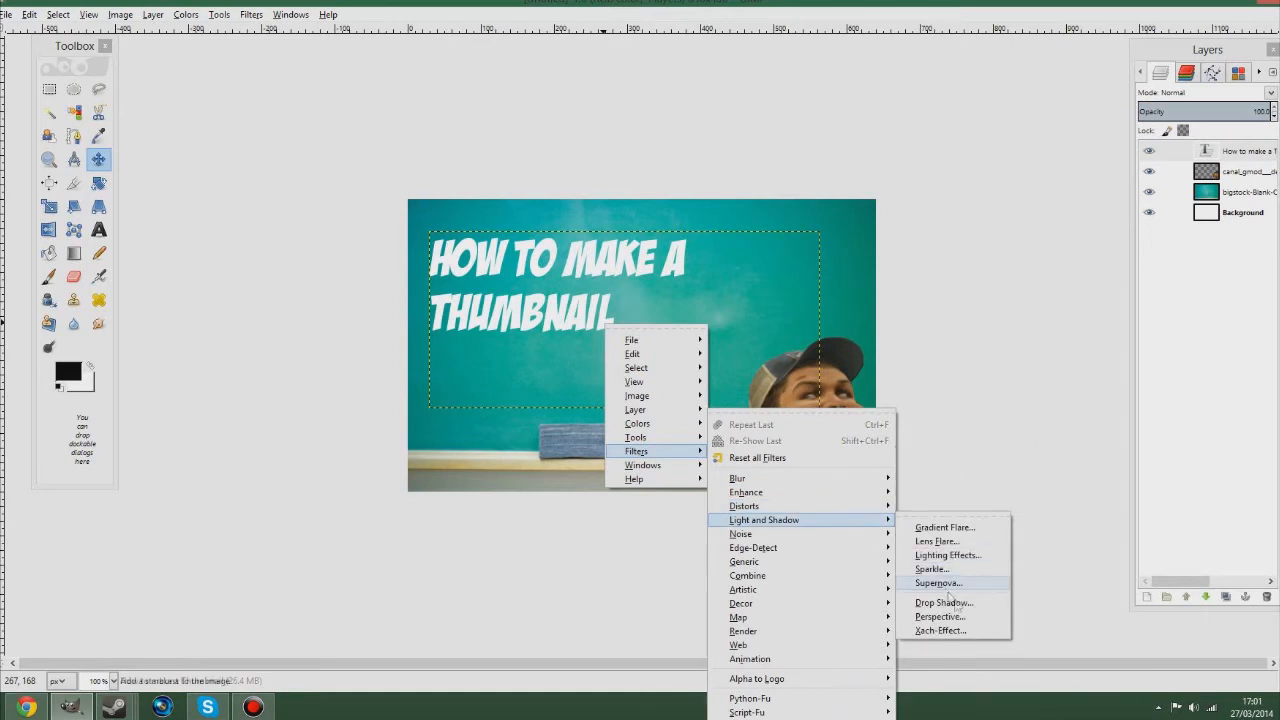
click(950, 603)
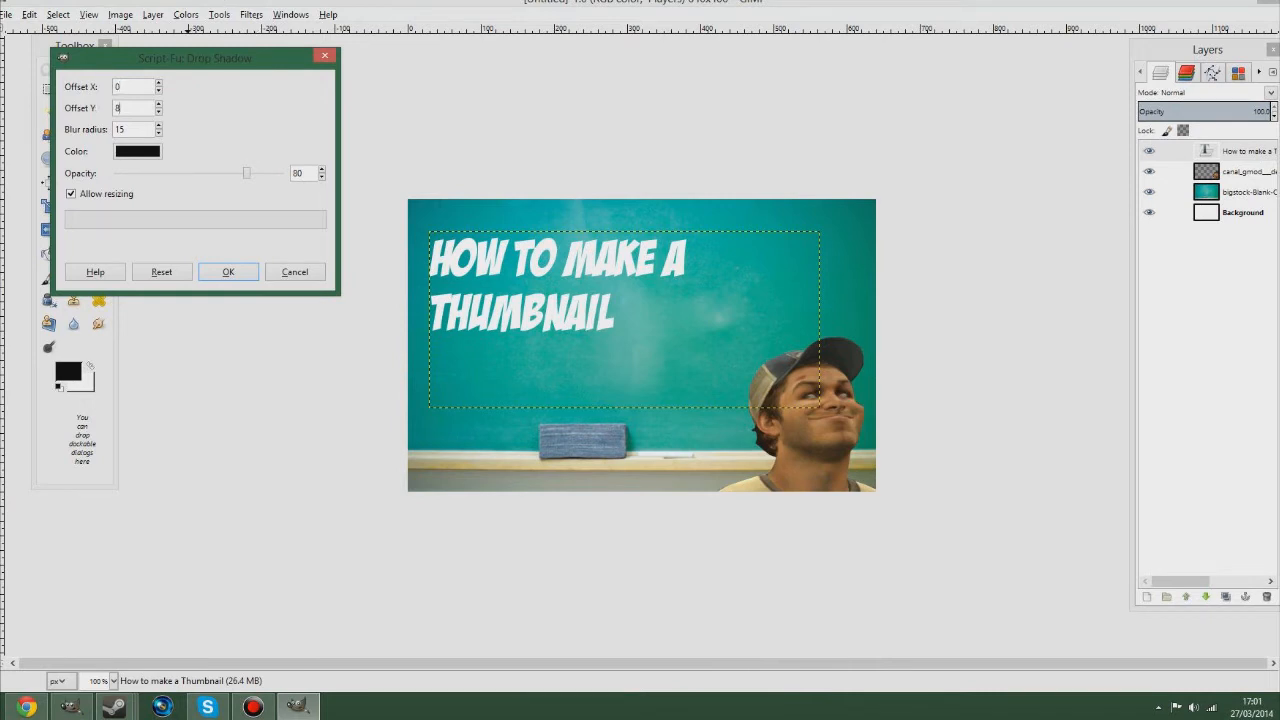
click(225, 283)
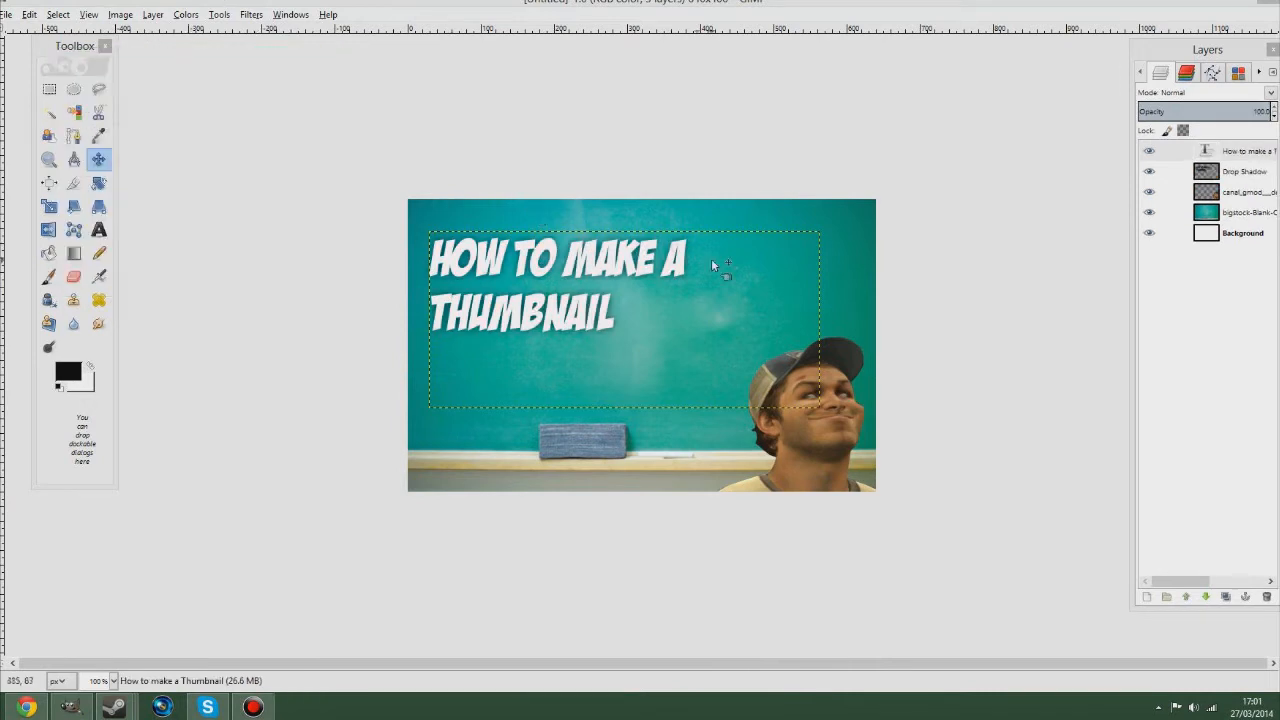
Apply Add Bevel with thickness 5 to the title layer, working on a copy, and maximise the resulting image window
click(1255, 233)
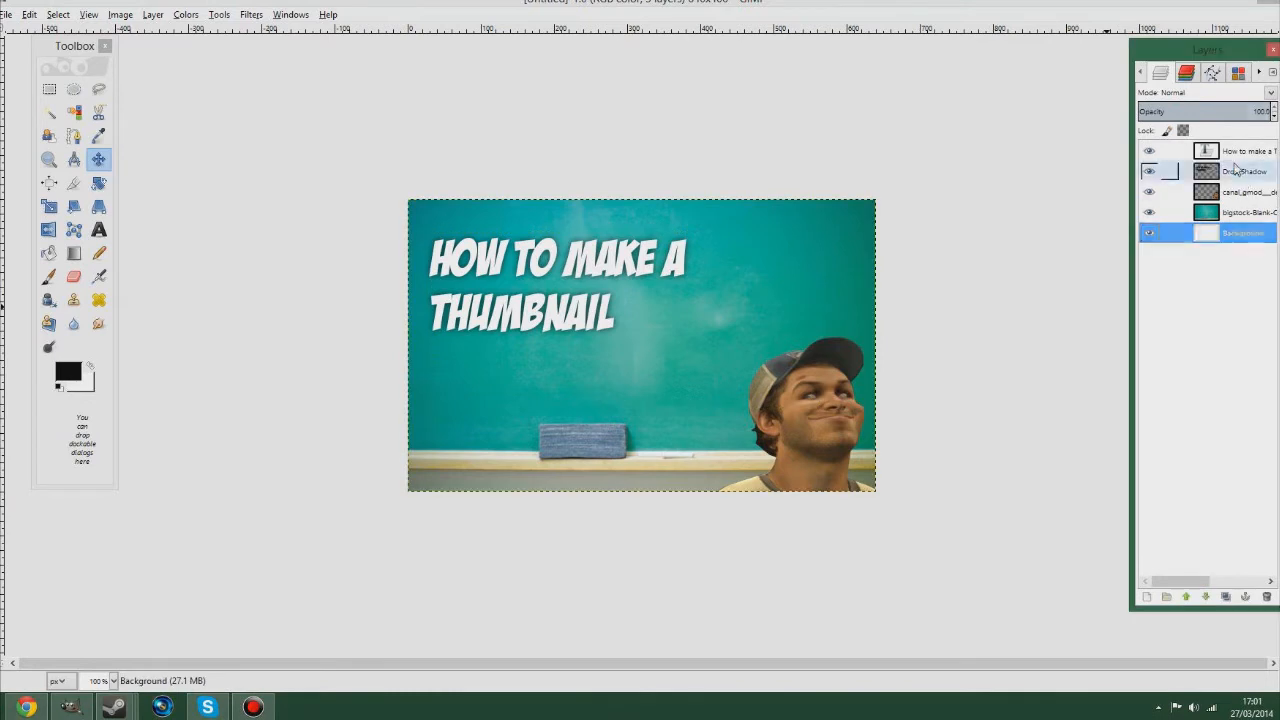
click(1233, 171)
click(1172, 151)
right_click(538, 285)
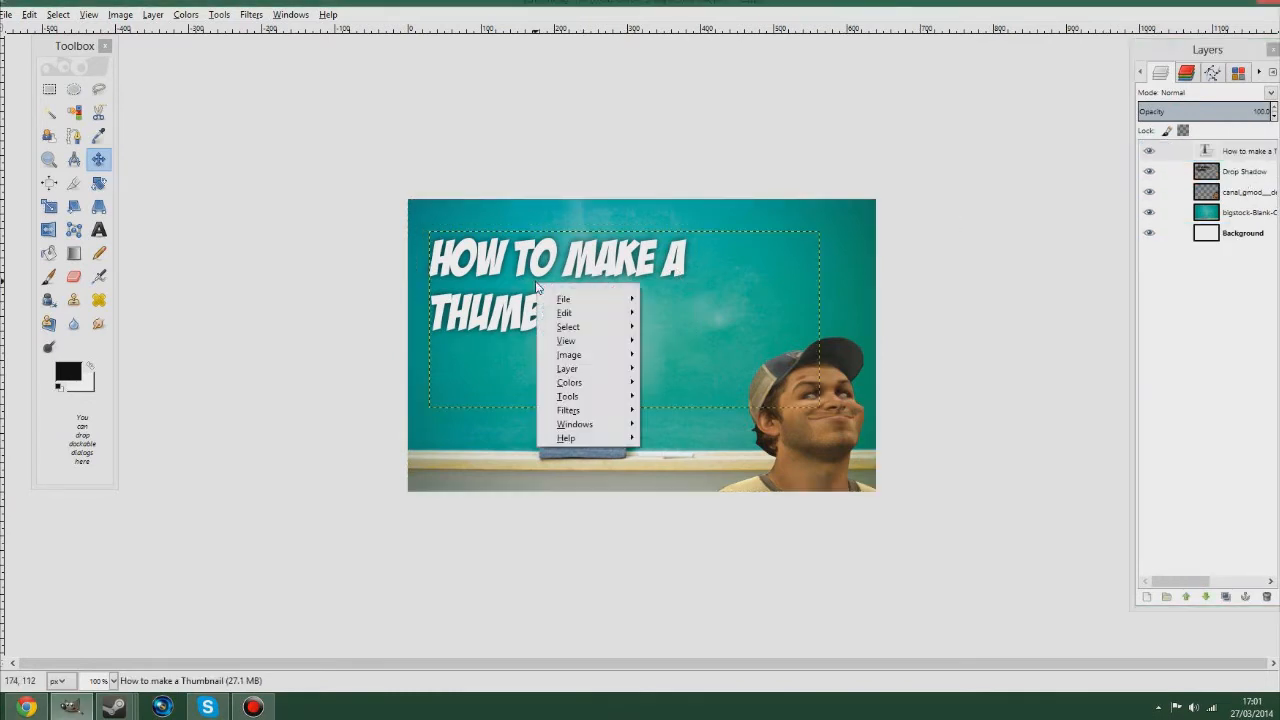
mouse_move(564, 418)
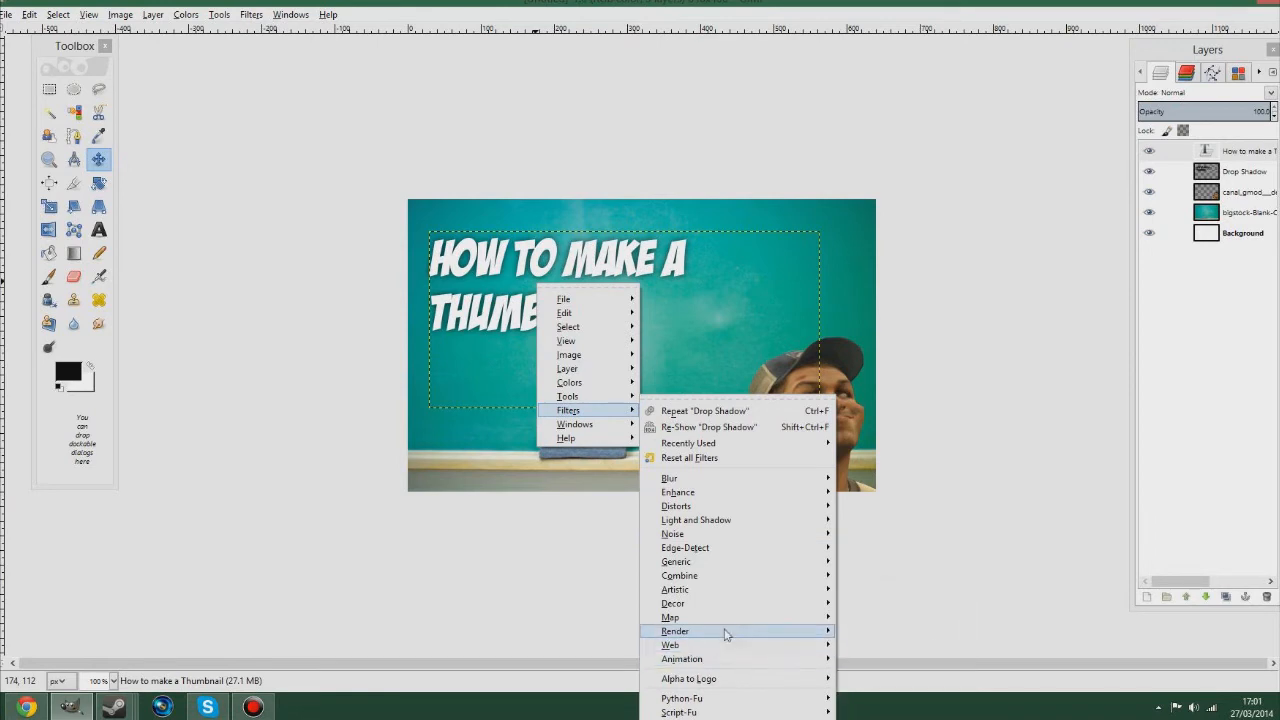
mouse_move(790, 589)
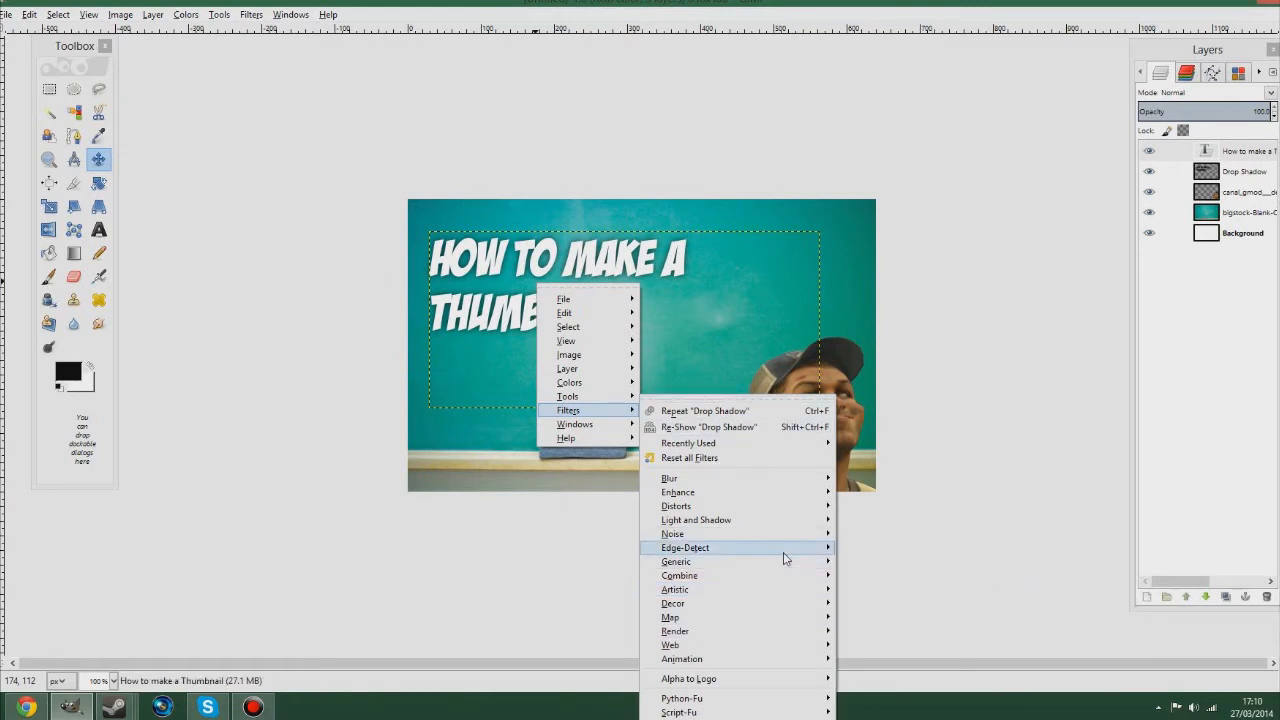
mouse_move(725, 601)
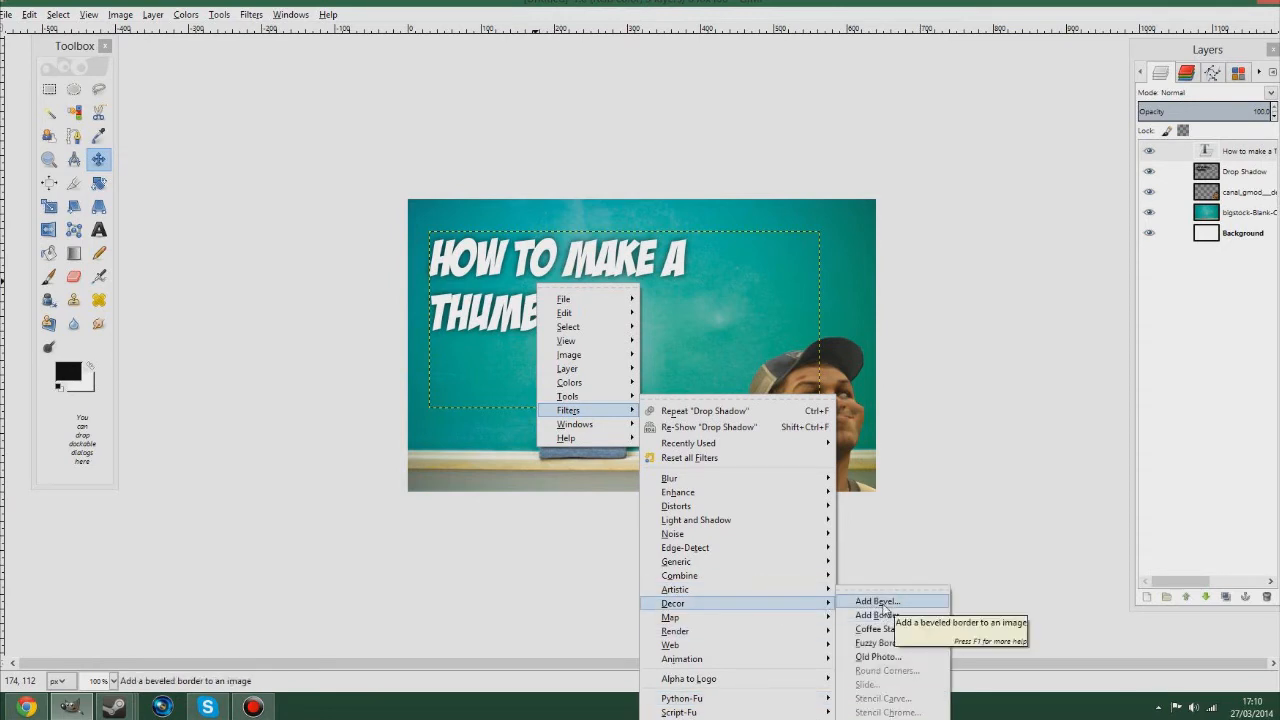
click(884, 605)
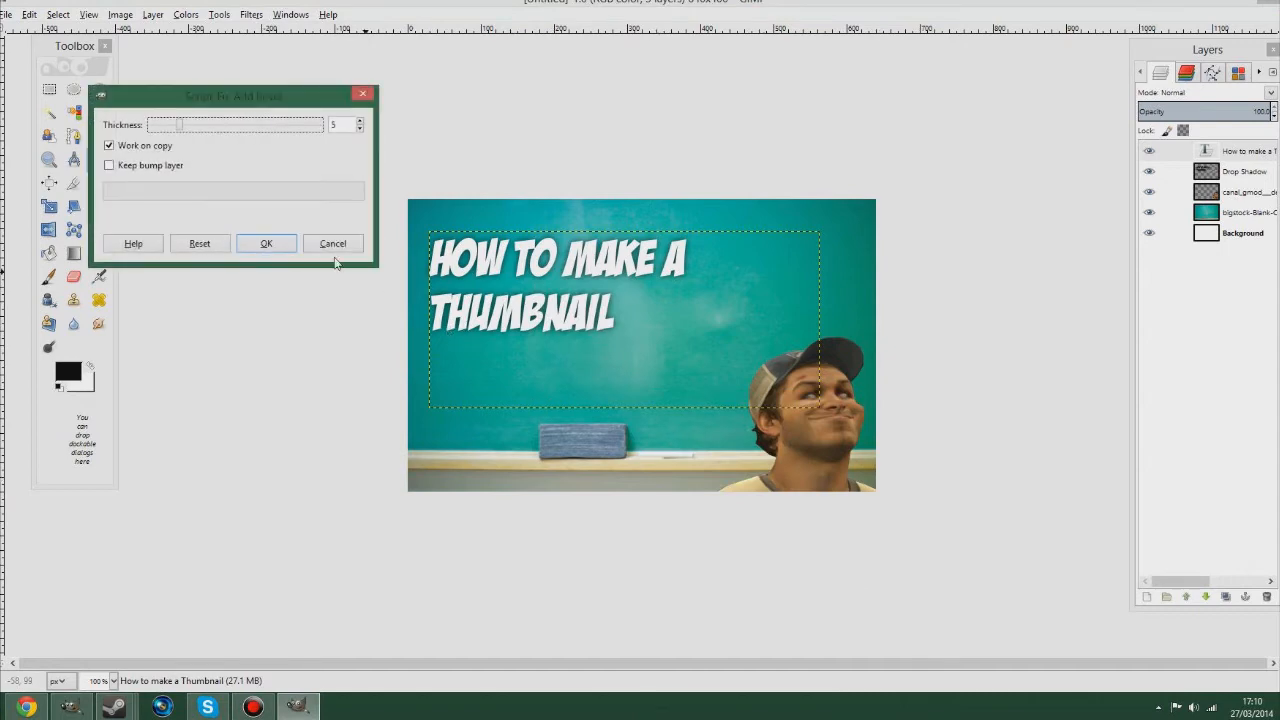
click(266, 244)
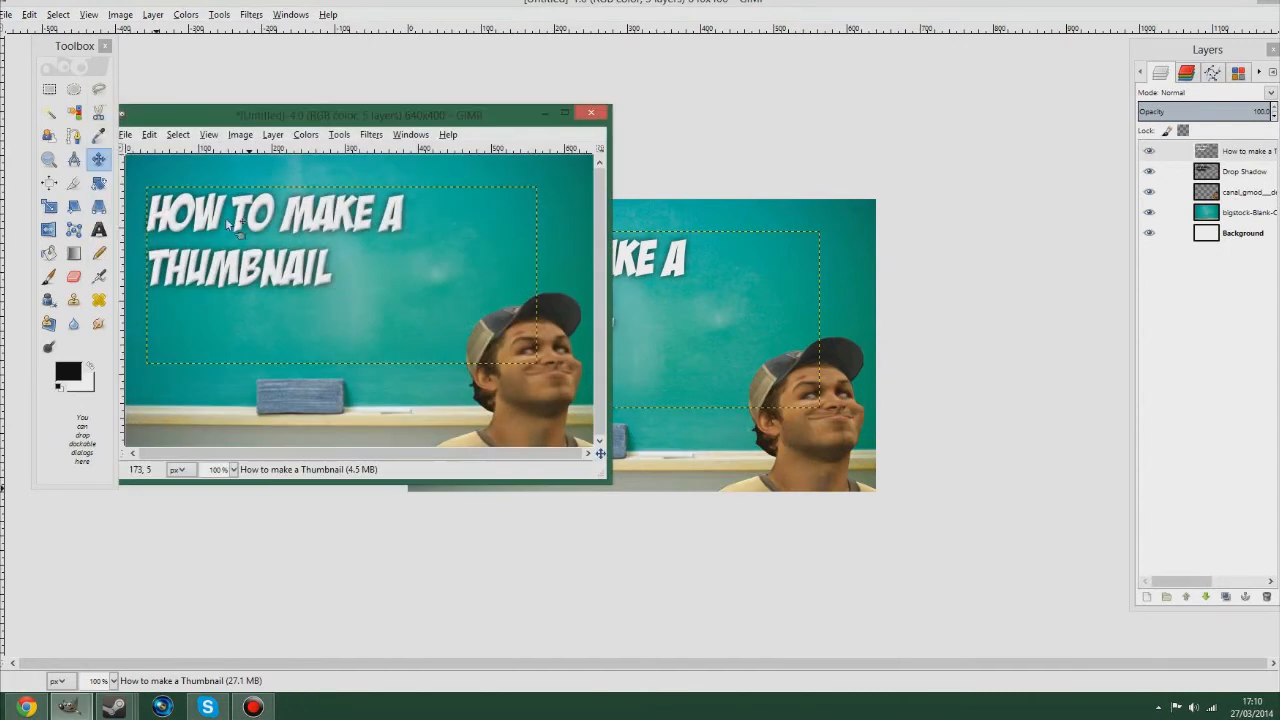
click(568, 113)
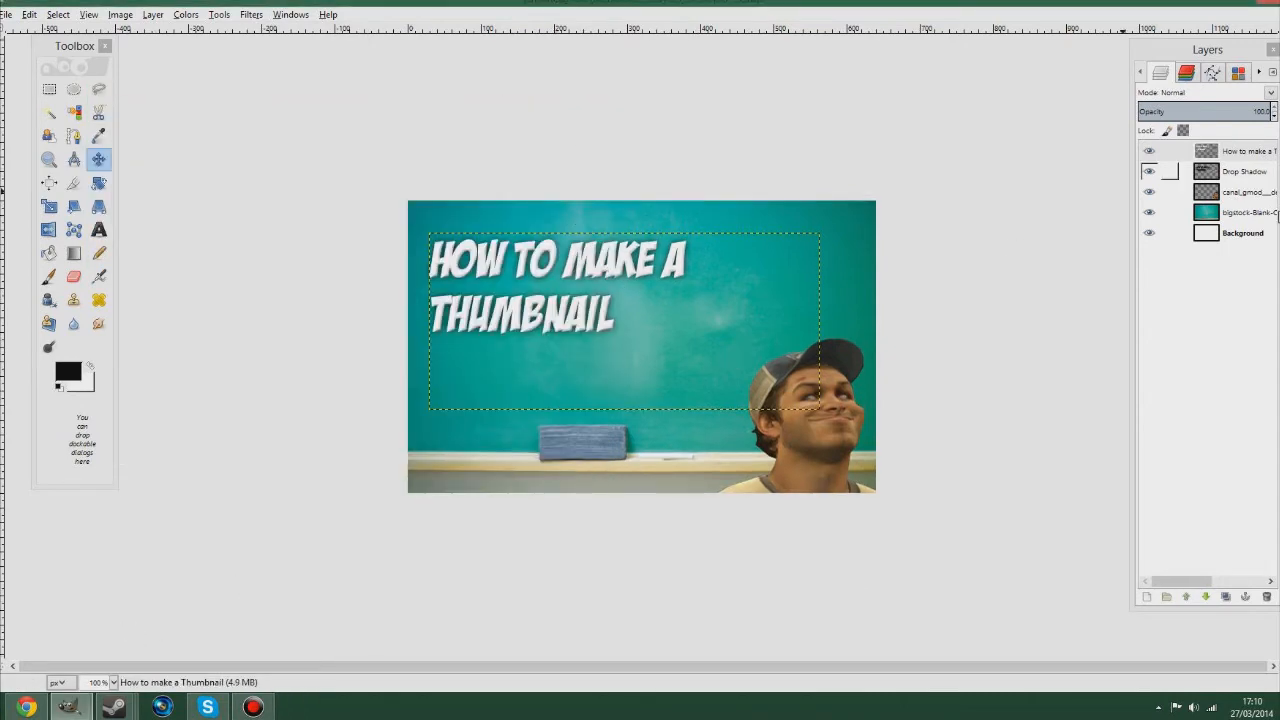
Examine the bevelled title and the overall thumbnail with the Background layer active
click(1257, 234)
scroll(648, 291, up, 2)
scroll(664, 302, down, 2)
scroll(709, 322, up, 1)
scroll(709, 322, up, 1)
scroll(720, 335, down, 2)
scroll(726, 331, up, 1)
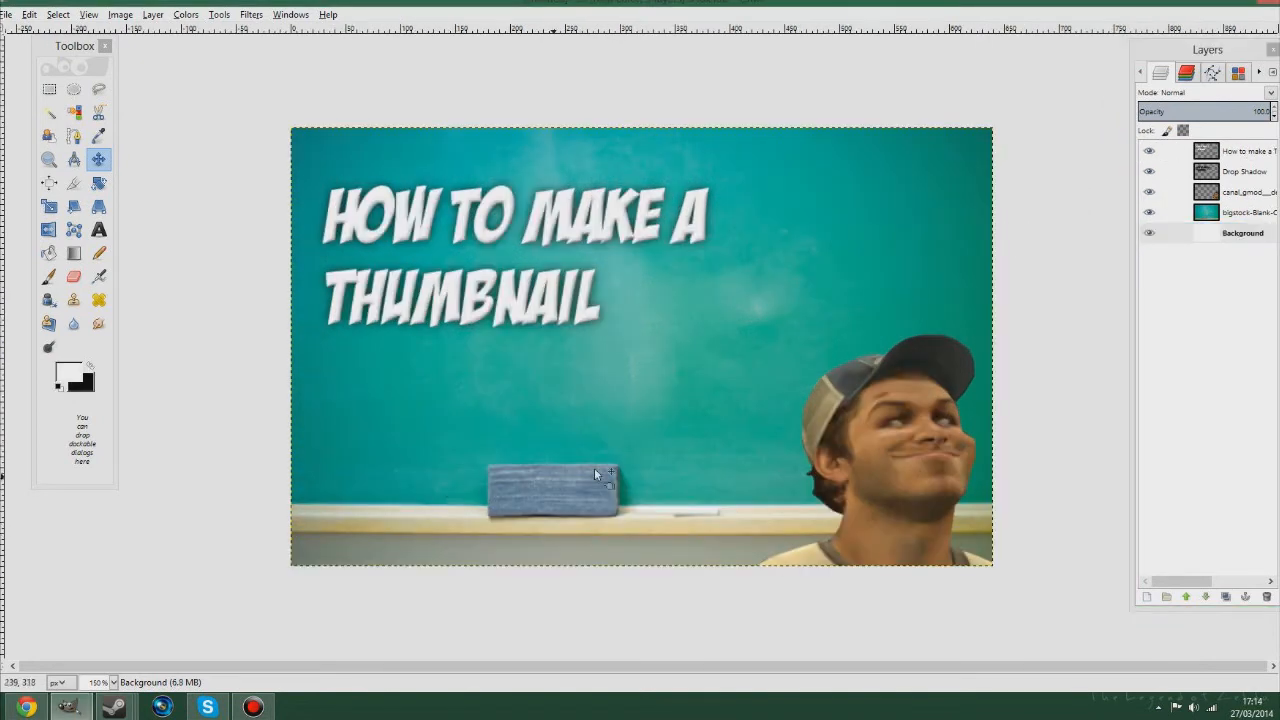
Open Teemo_Render.png from the recently used files as a new layer and raise it directly above the chalkboard layer
click(8, 15)
click(30, 63)
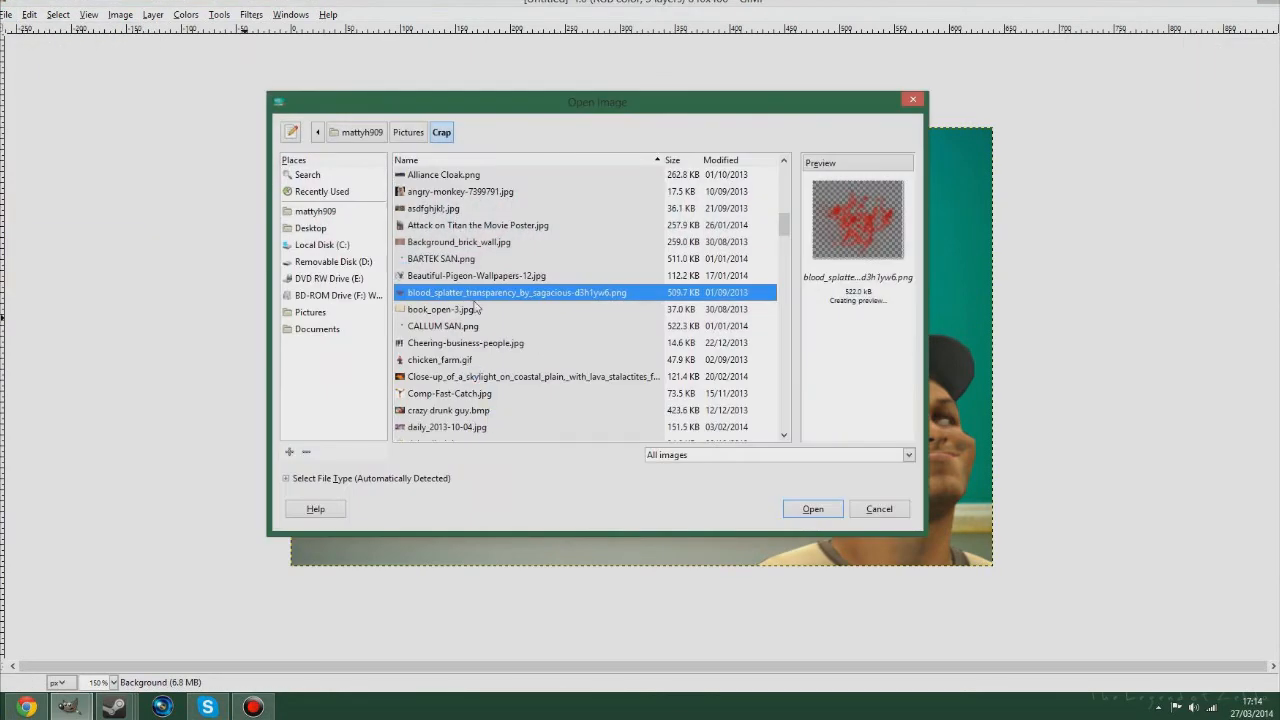
scroll(490, 400, up, 3)
right_click(498, 259)
click(787, 212)
drag(787, 212, 789, 149)
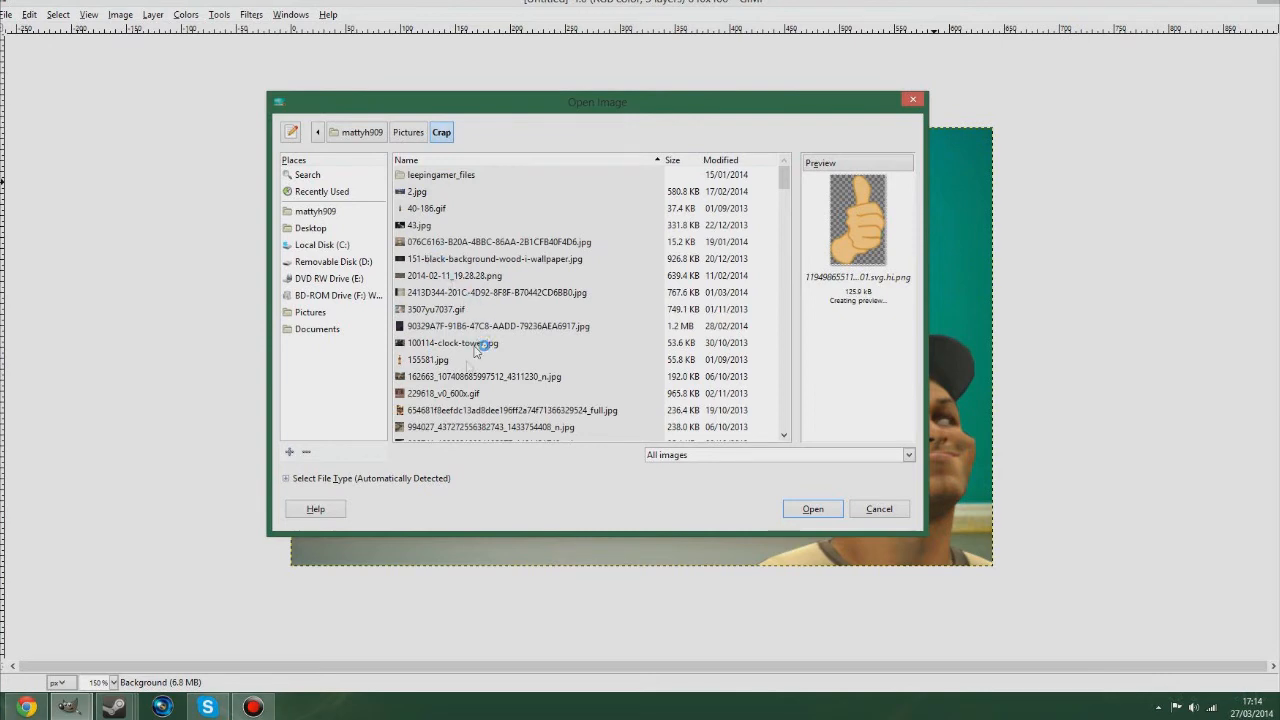
scroll(472, 326, down, 1)
scroll(475, 285, up, 1)
click(284, 191)
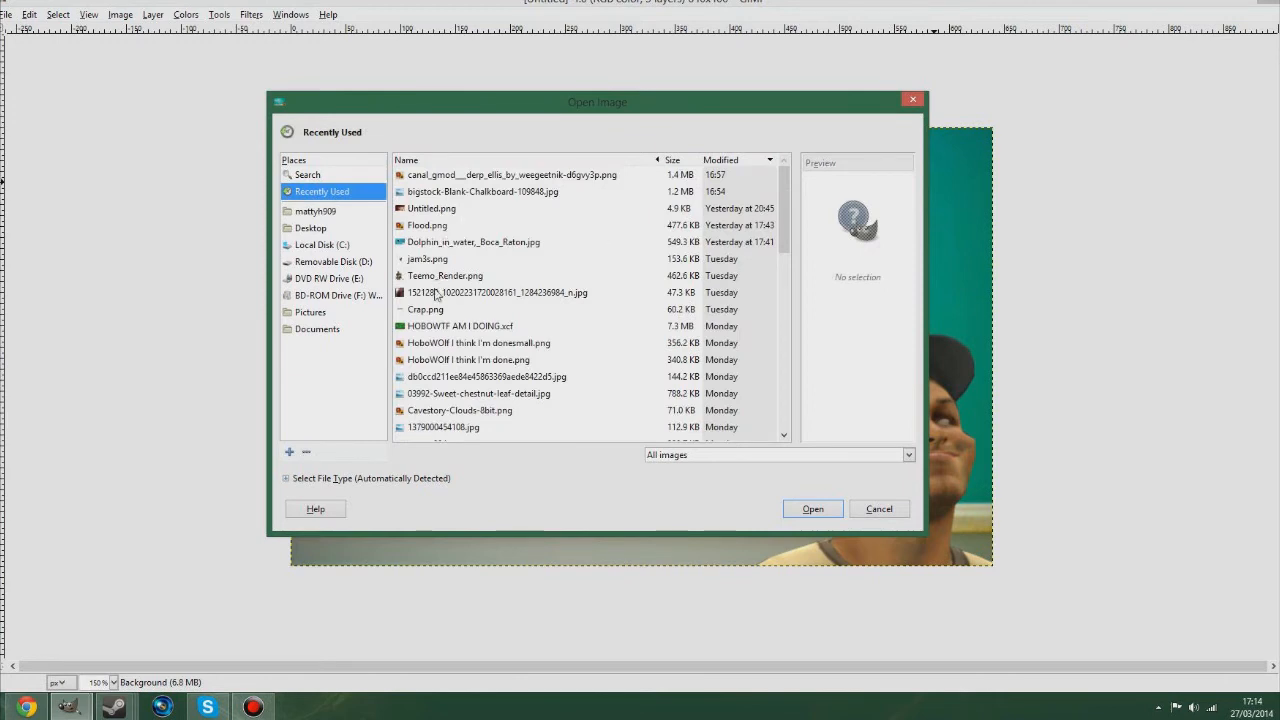
click(418, 280)
click(829, 510)
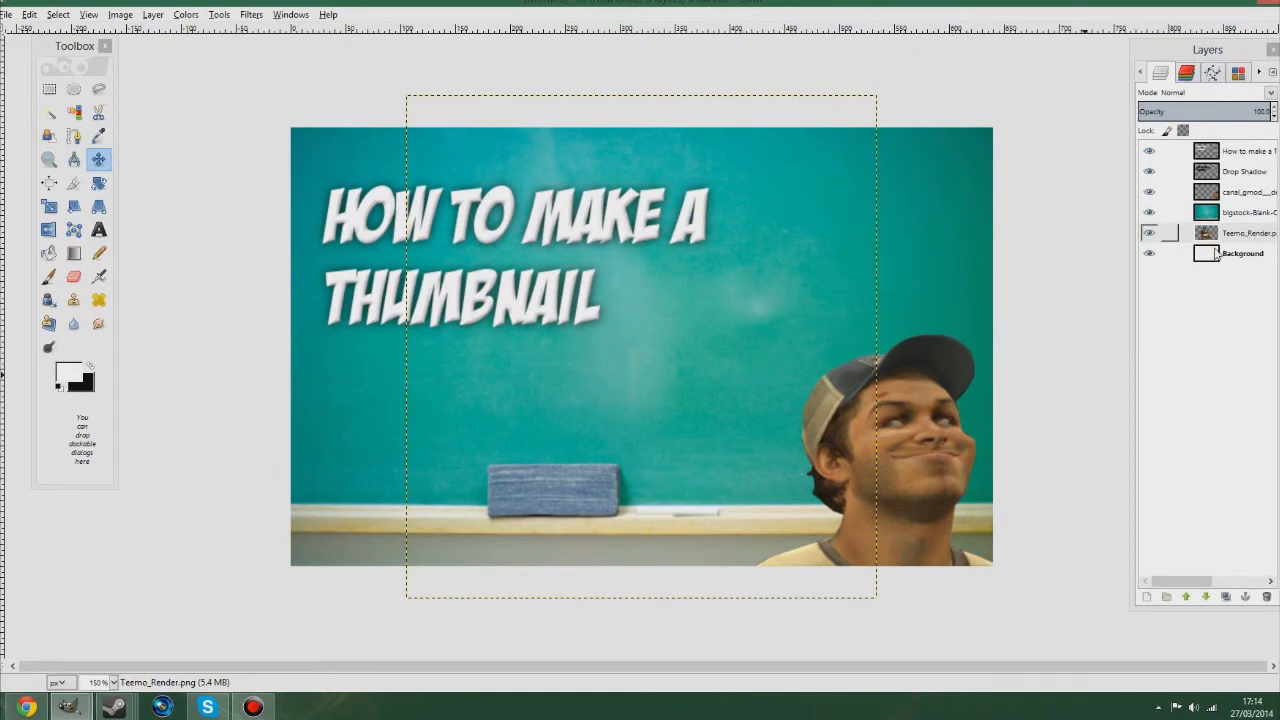
drag(1210, 233, 1257, 220)
Scale the Teemo layer down to 162 × 156 px
key(1)
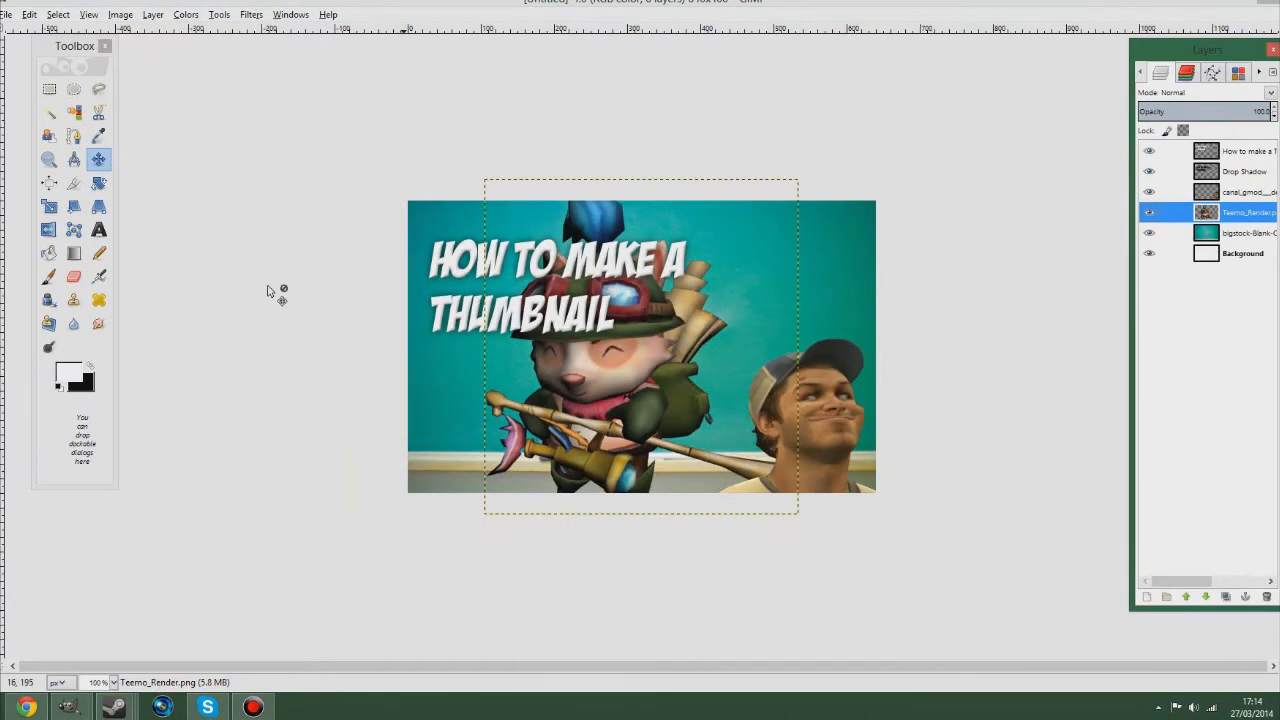
click(49, 206)
drag(499, 191, 695, 414)
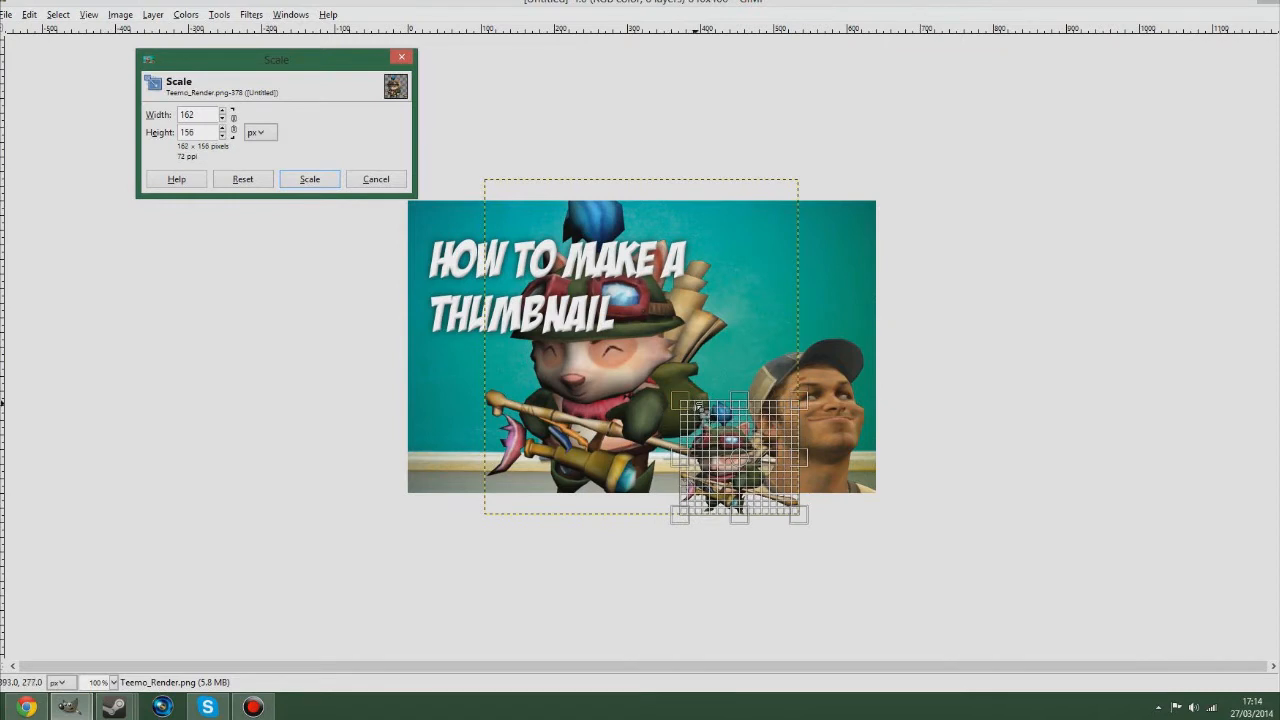
click(299, 181)
Move the small Teemo figure to the thumbnail's lower-left corner and rotate it clockwise so it leans into the picture
key(m)
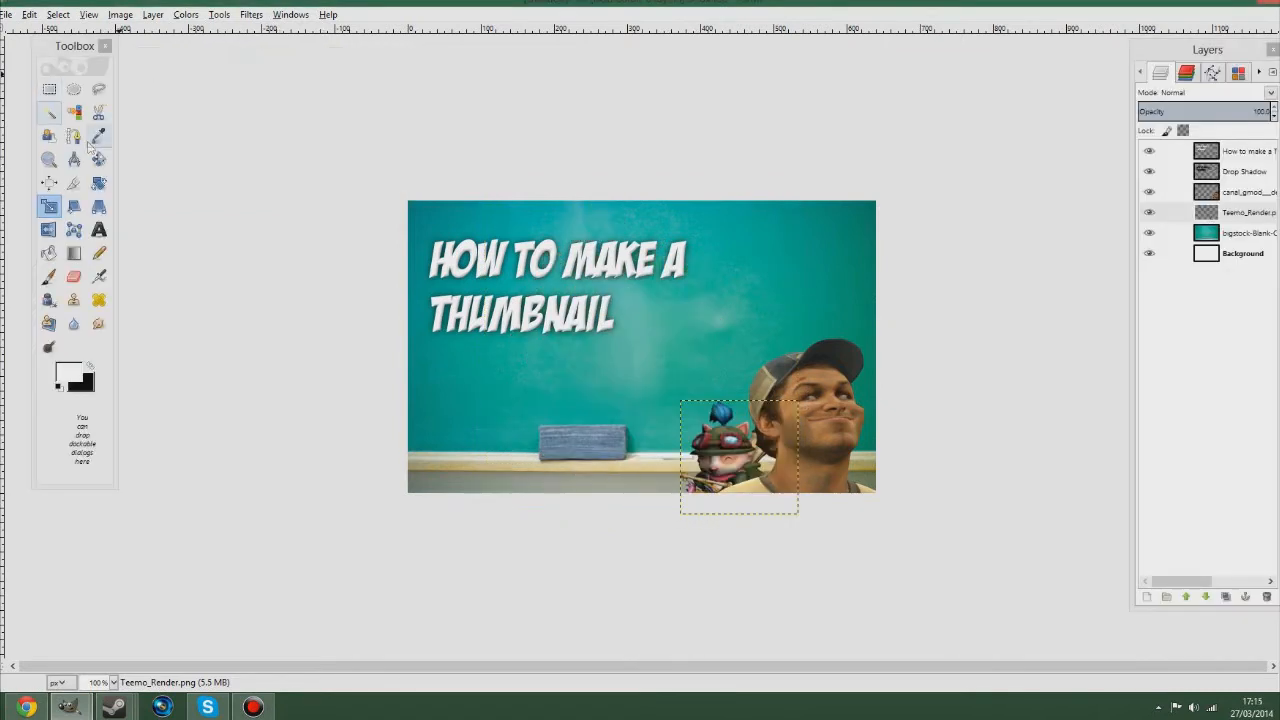
mouse_move(700, 455)
mouse_down()
mouse_move(521, 476)
mouse_move(455, 462)
mouse_move(444, 445)
mouse_up()
click(96, 181)
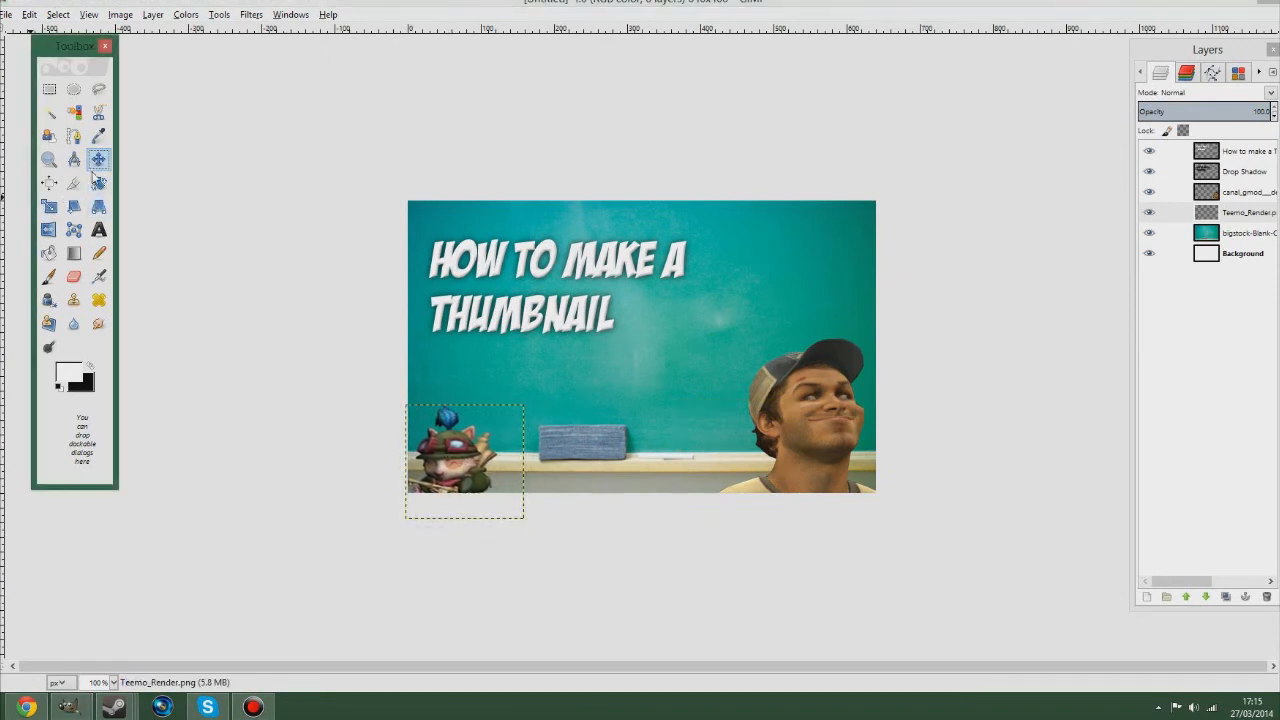
key(Tab)
drag(505, 425, 524, 438)
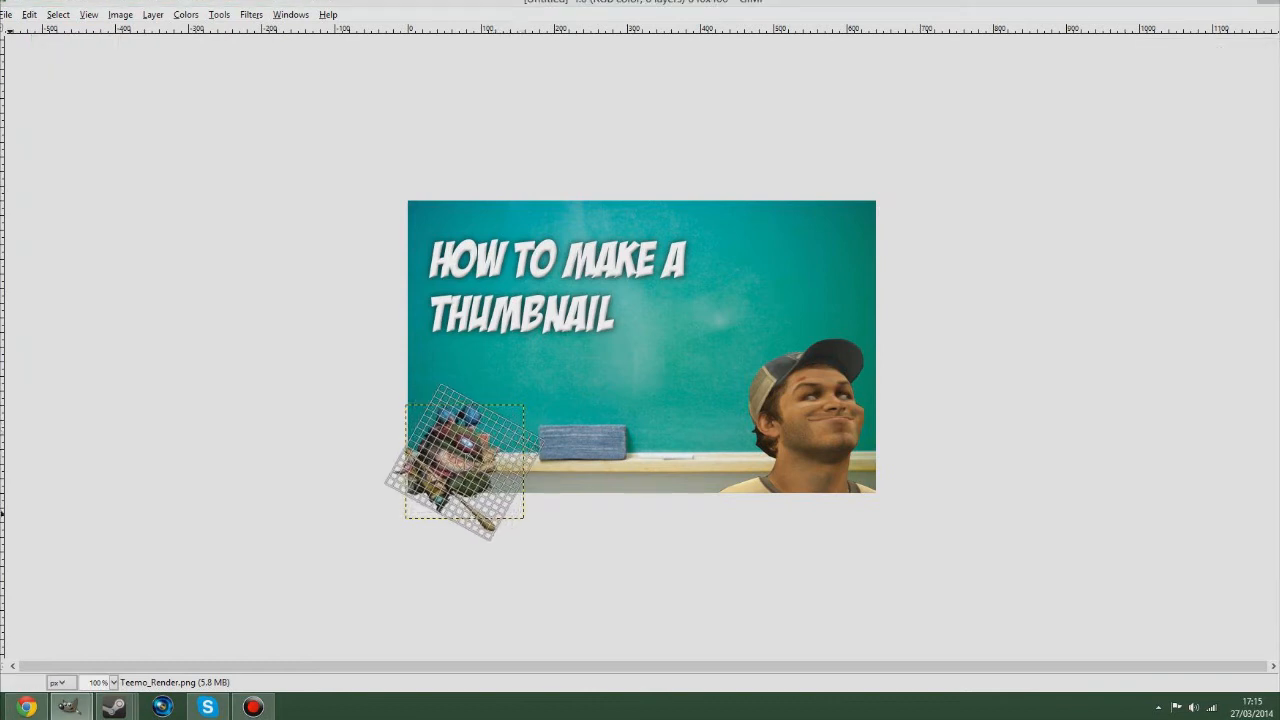
key(Return)
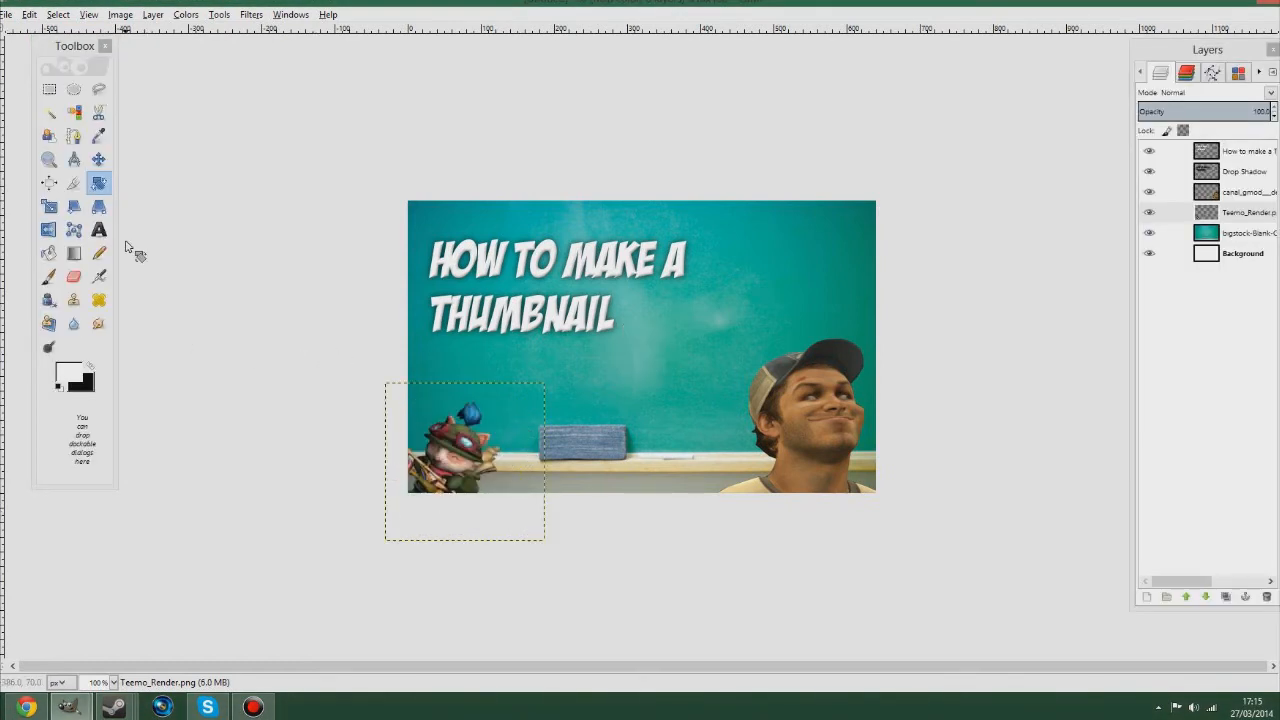
Shift the rotated Teemo figure slightly further into the lower-left corner of the canvas and make the Background layer active
click(99, 162)
drag(460, 473, 450, 495)
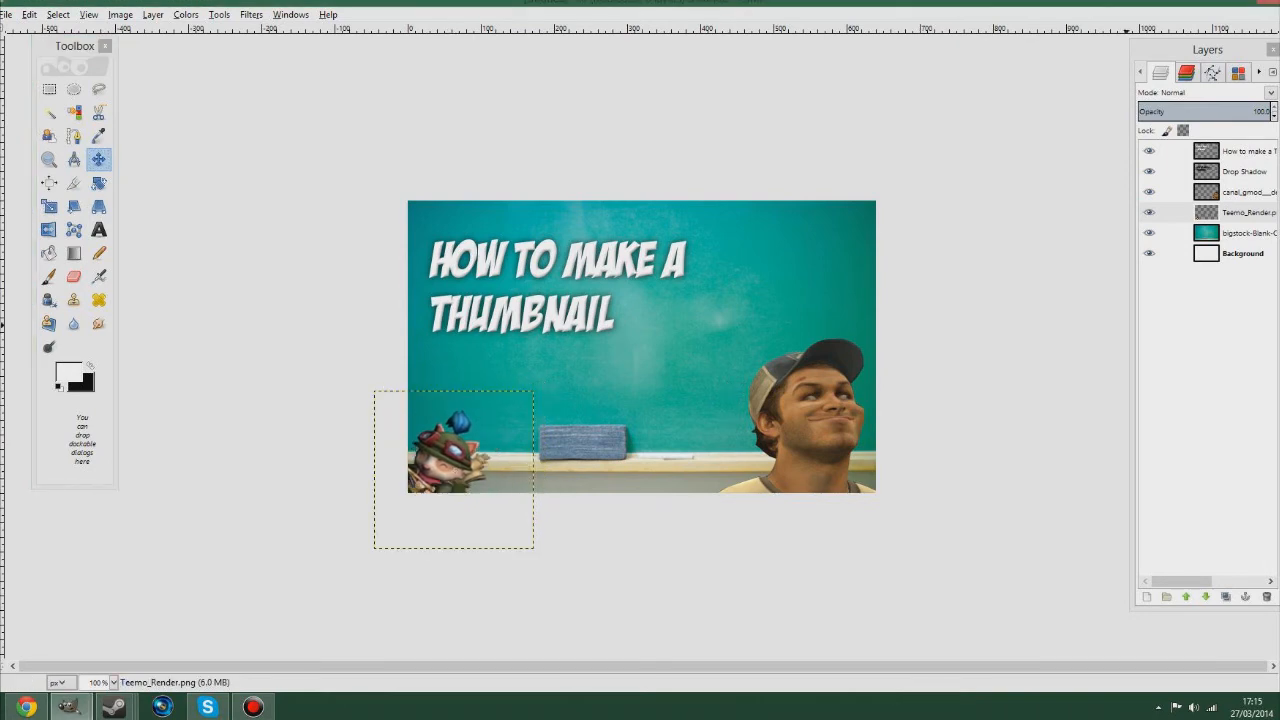
click(1242, 254)
scroll(767, 291, down, 3)
scroll(770, 280, up, 3)
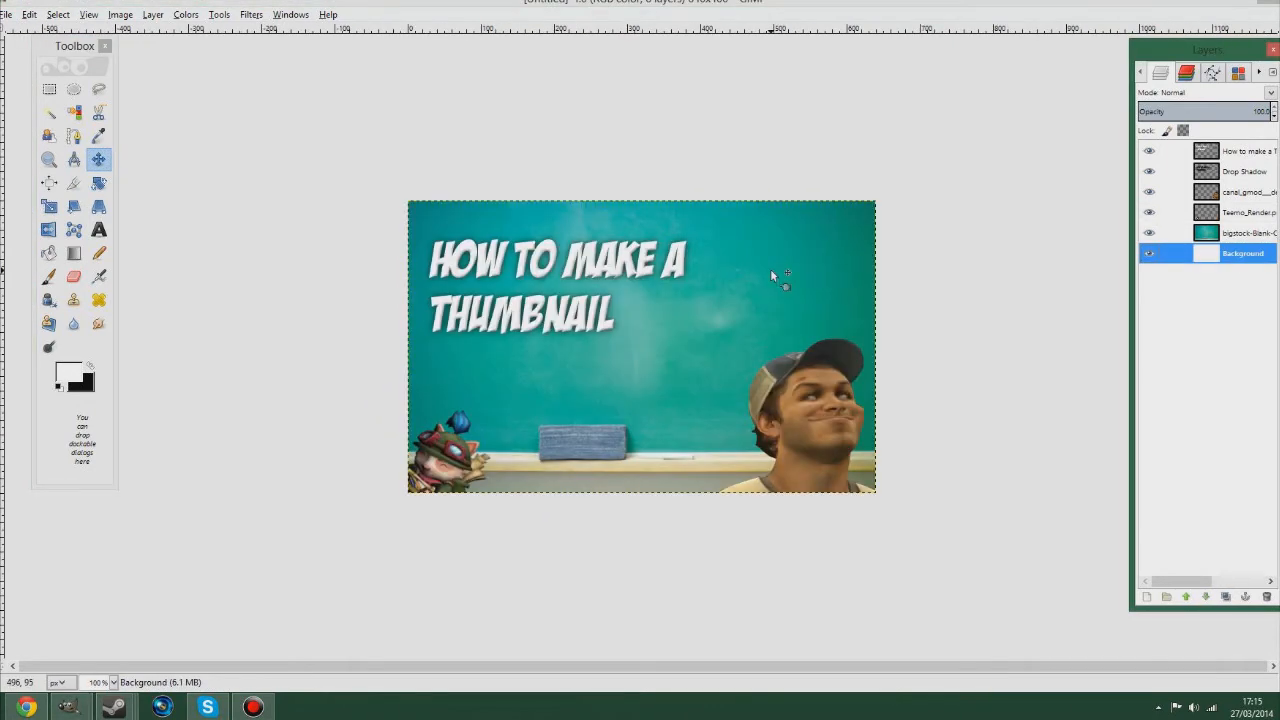
scroll(747, 398, up, 2)
scroll(746, 397, down, 2)
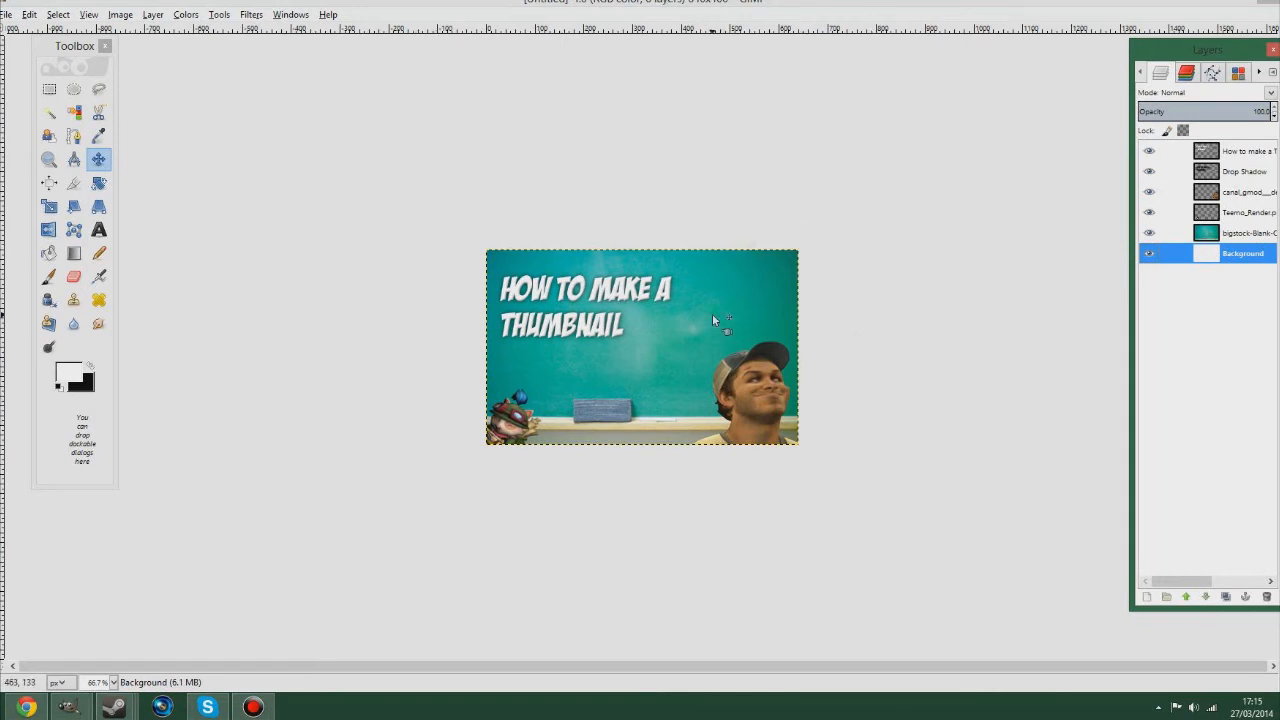
Start saving the image and choose the Tumbnail folder inside Pictures as the destination
click(29, 14)
mouse_move(8, 14)
click(44, 131)
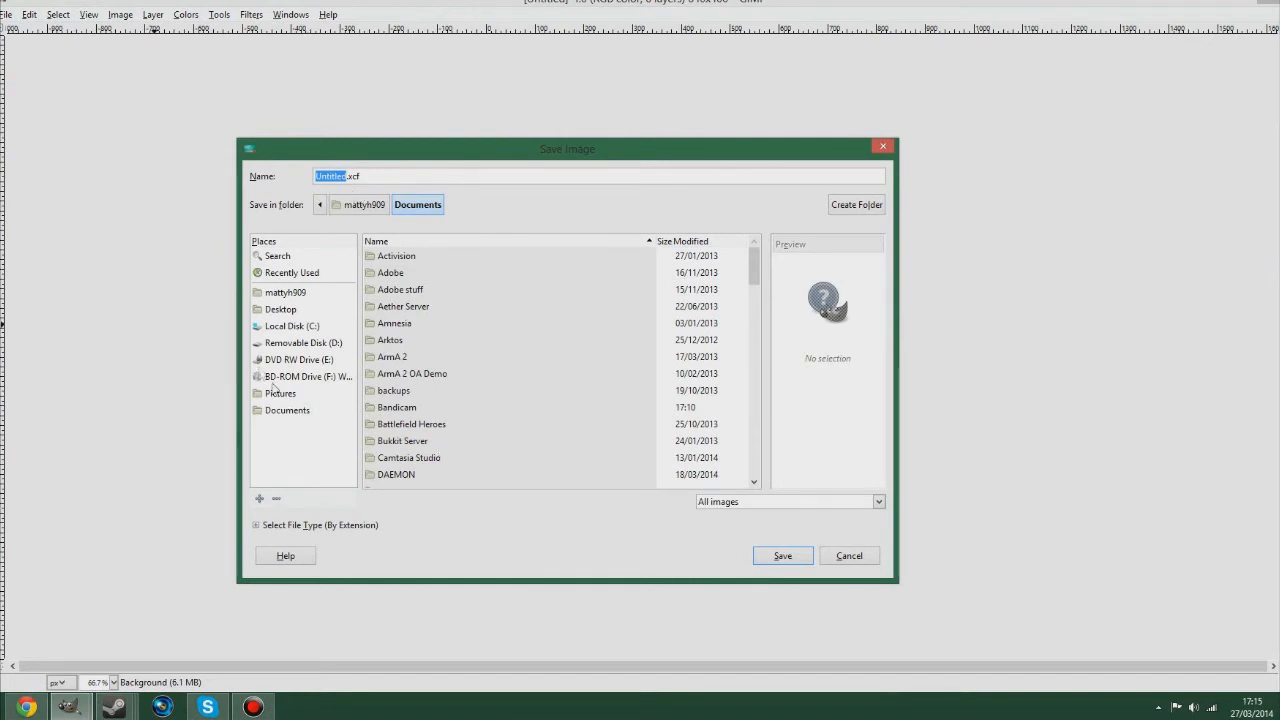
click(290, 394)
scroll(451, 426, down, 4)
scroll(451, 426, up, 4)
scroll(452, 406, down, 2)
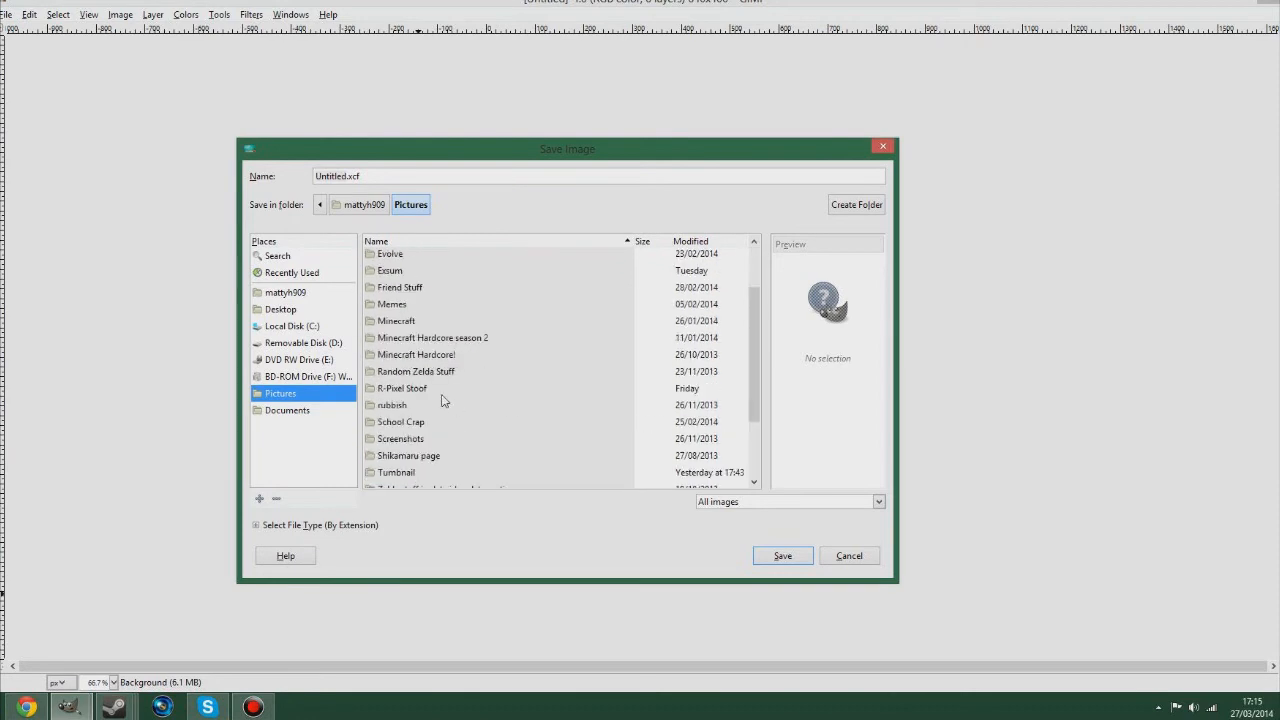
click(421, 357)
click(407, 474)
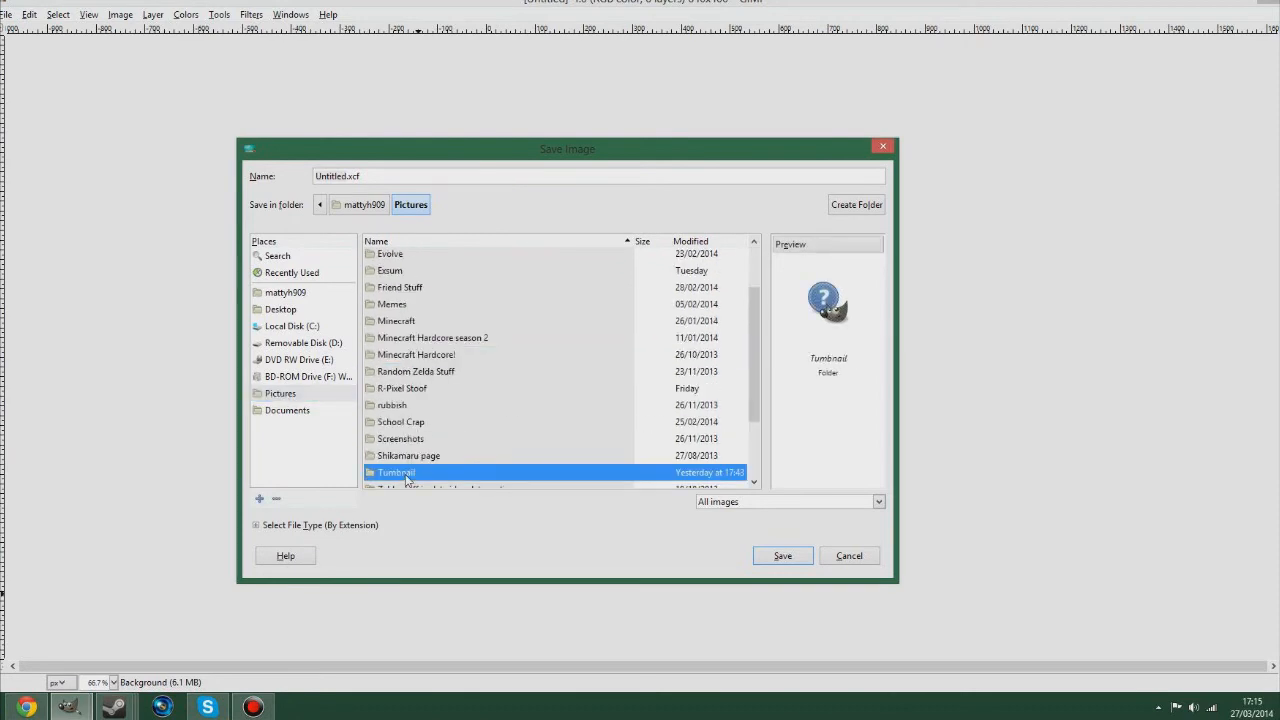
double_click(406, 476)
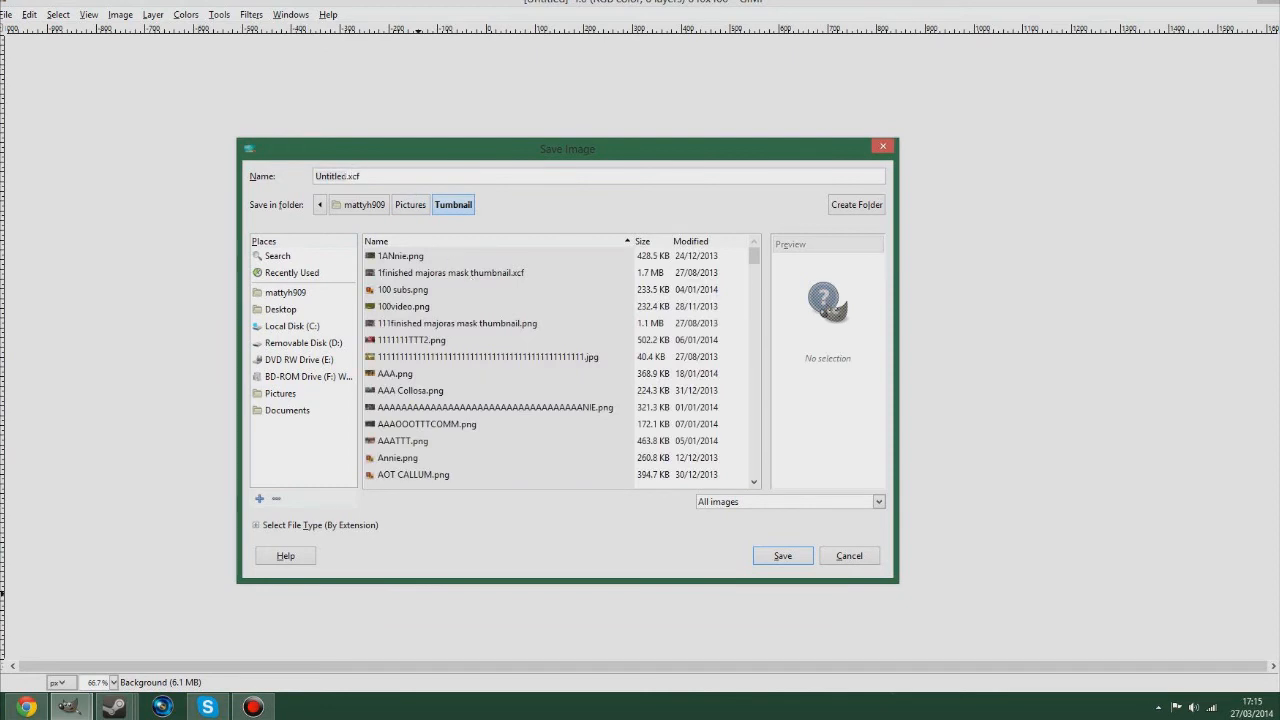
Name the project file THUMBNAIL POOP.xcf and save it
click(343, 177)
key(BackSpace)
key(BackSpace)
key(BackSpace)
key(BackSpace)
key(BackSpace)
key(BackSpace)
key(BackSpace)
key(BackSpace)
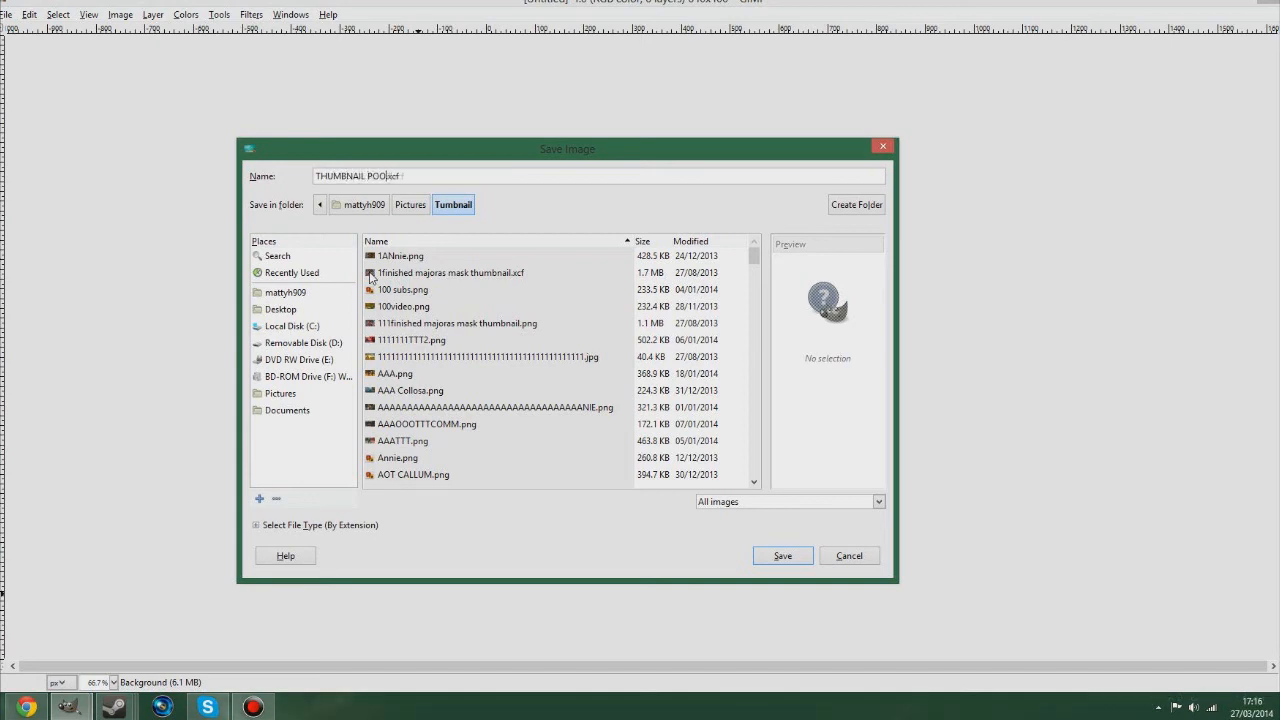
key(Return)
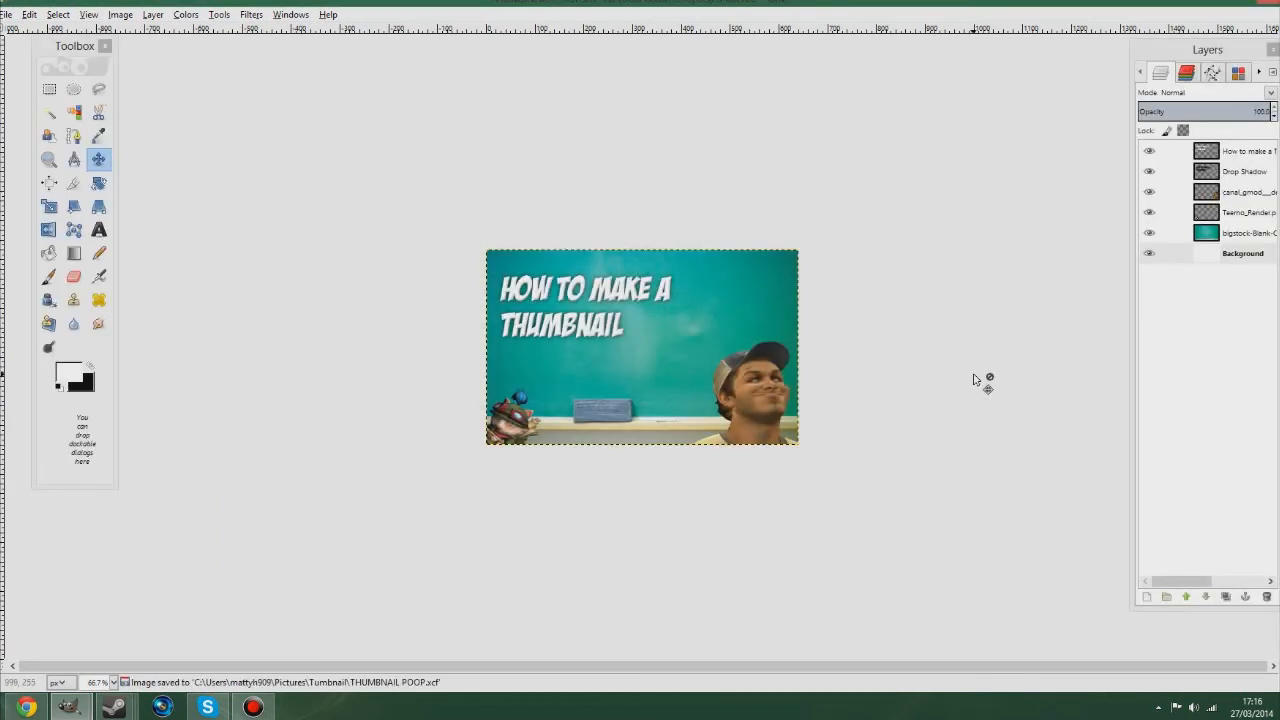
Export the thumbnail as THUMBNAIL POOP.png to the Tumbnail folder with the offered PNG options
key(2)
key(minus)
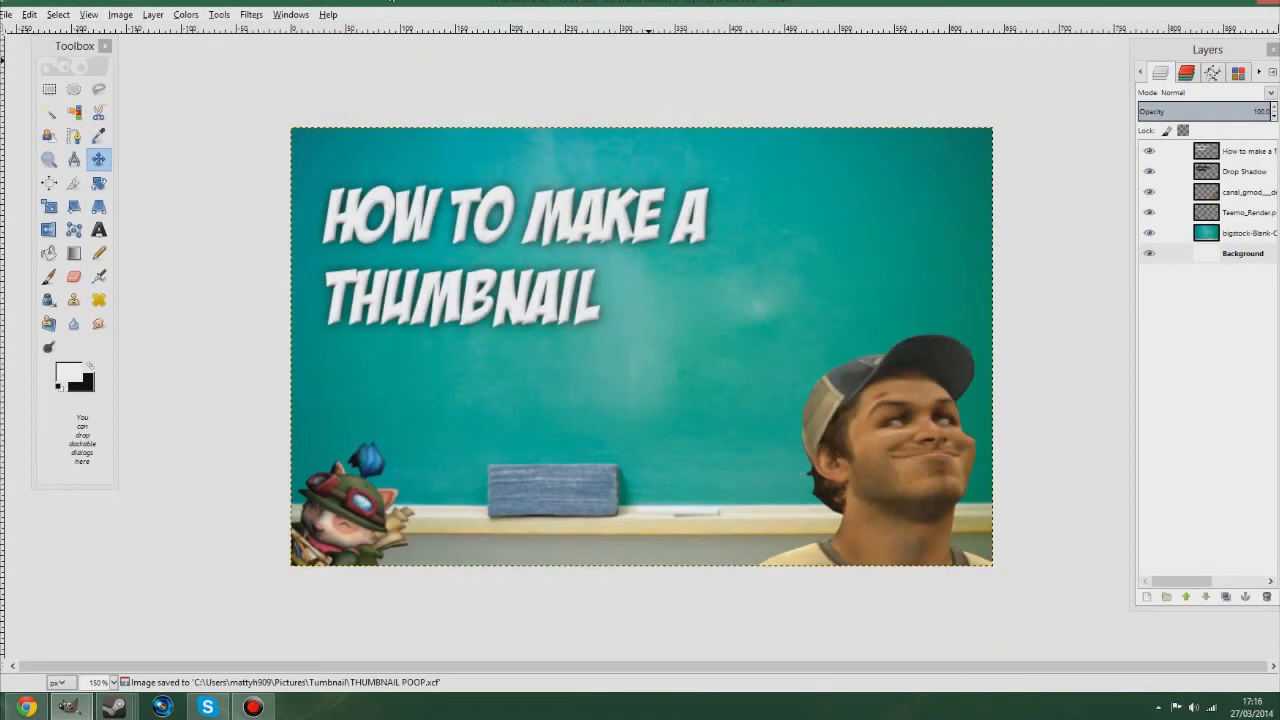
click(7, 14)
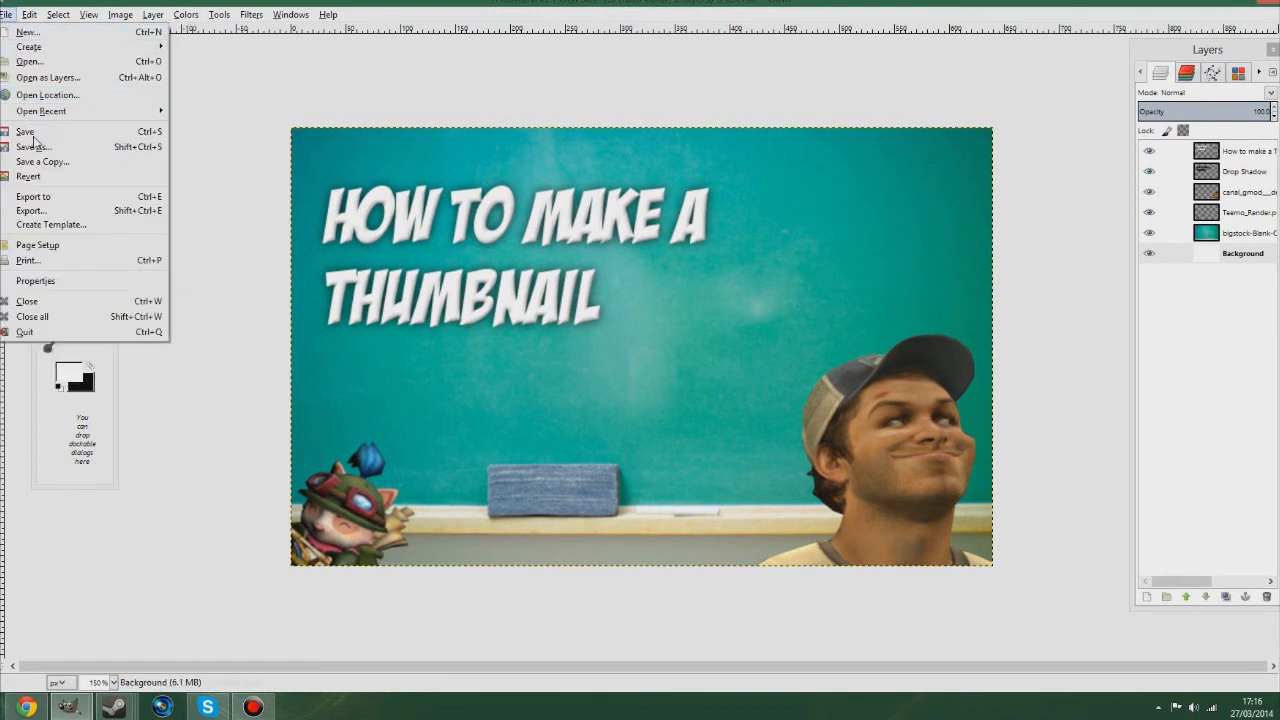
click(55, 212)
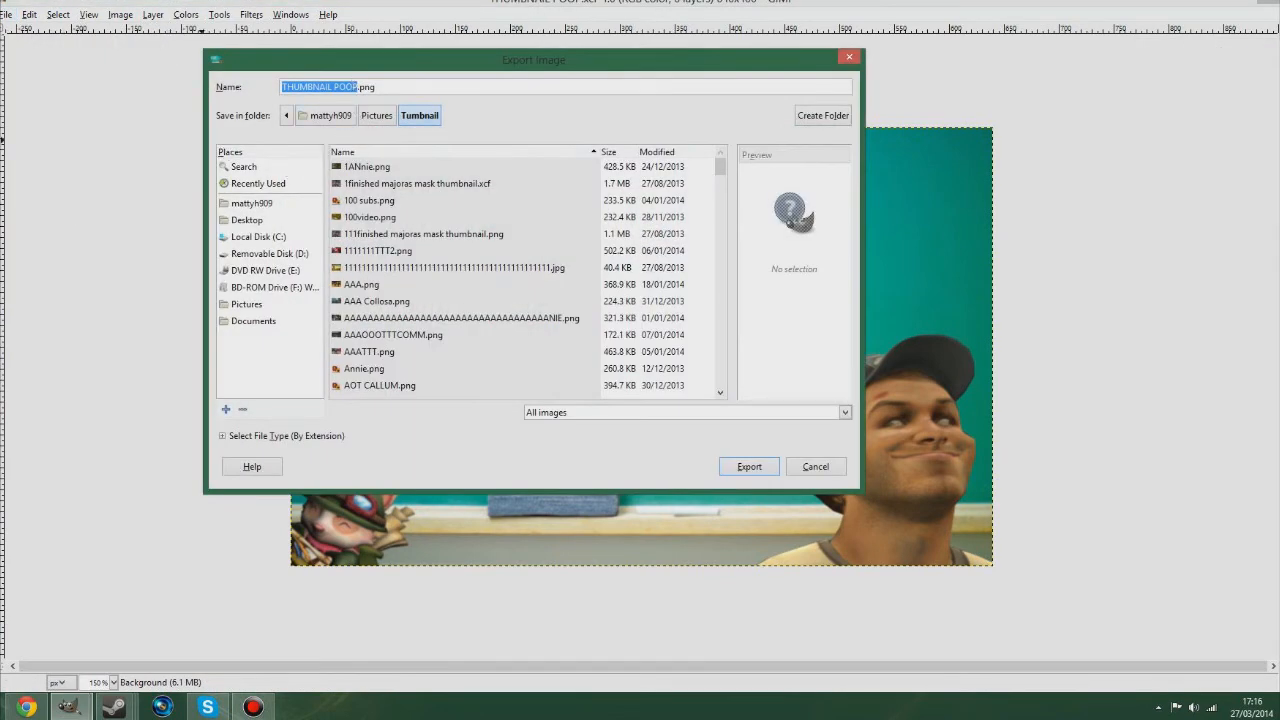
click(757, 477)
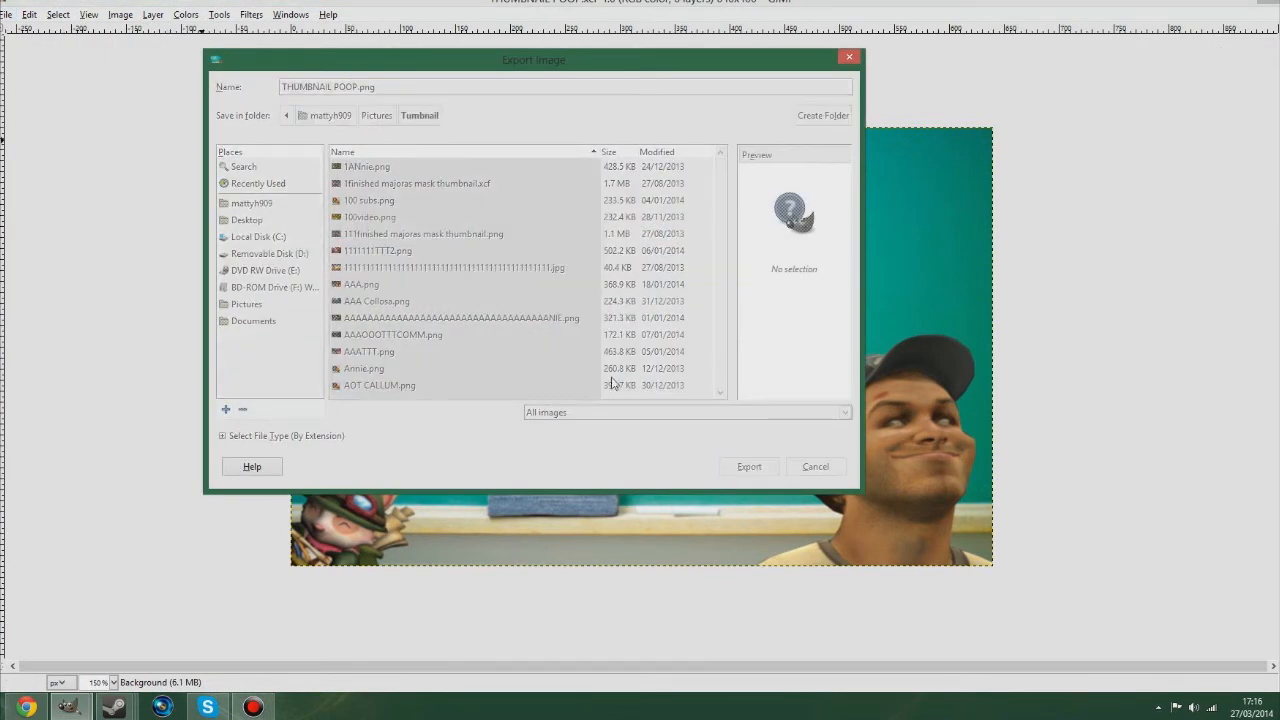
click(265, 386)
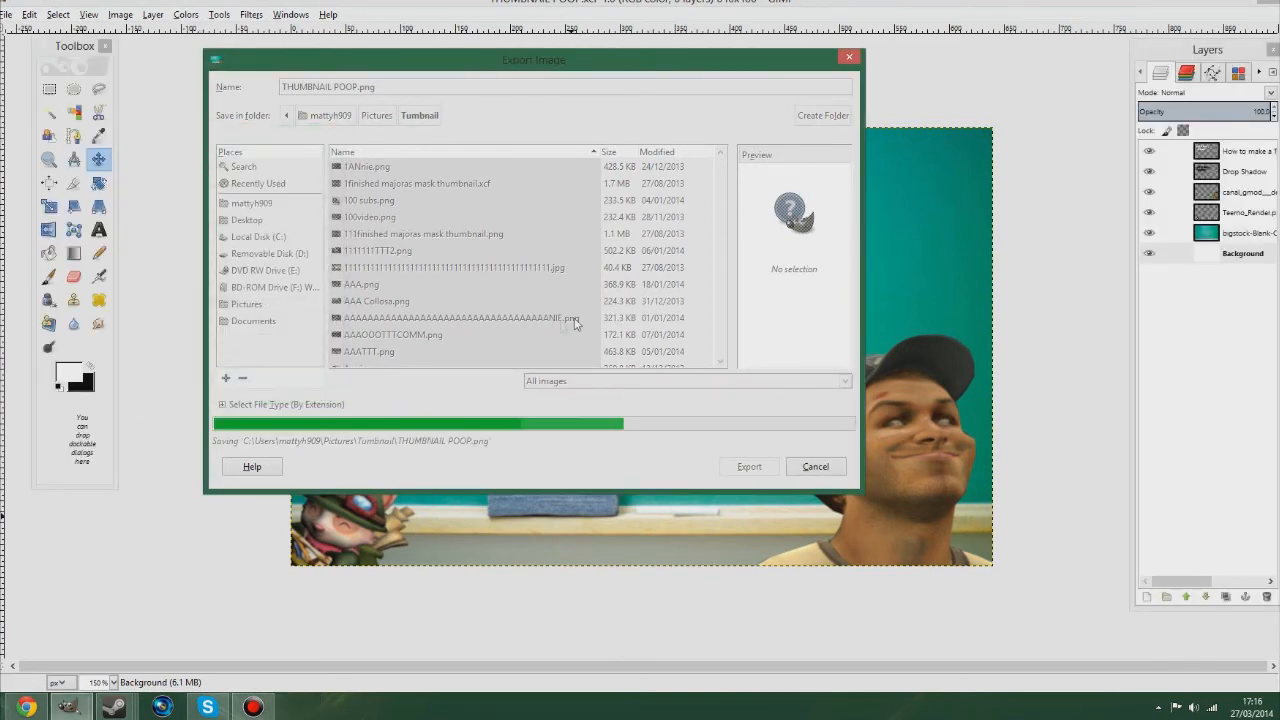
scroll(606, 246, down, 2)
scroll(632, 274, up, 3)
scroll(634, 278, down, 2)
scroll(634, 278, down, 1)
scroll(634, 278, up, 1)
scroll(634, 278, down, 1)
Browse the previews of the recently used images and open Flood.png
click(7, 15)
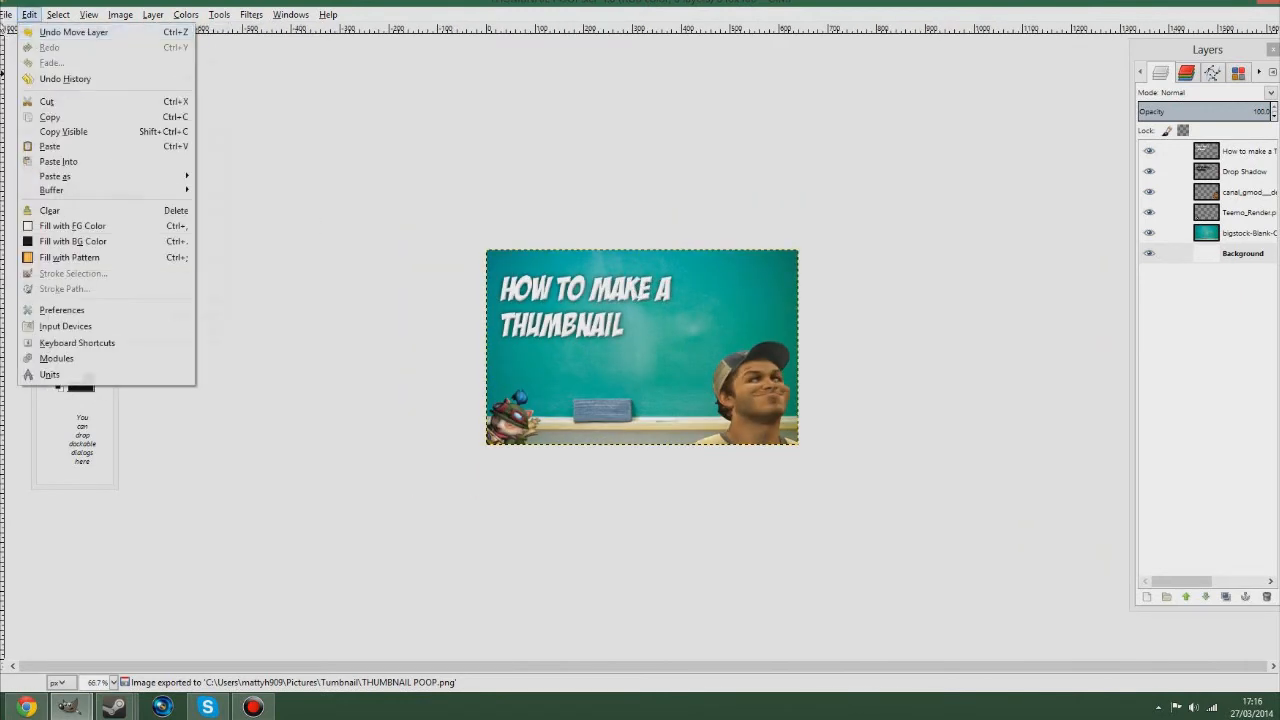
click(32, 62)
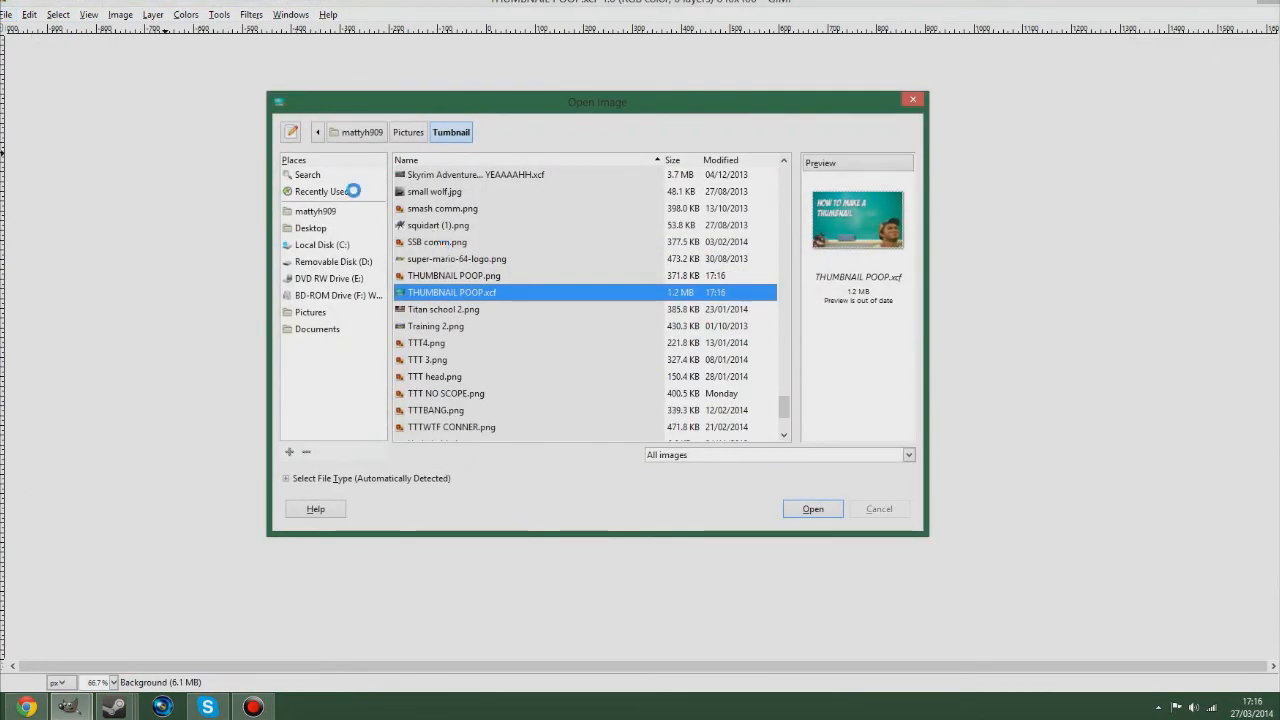
click(322, 191)
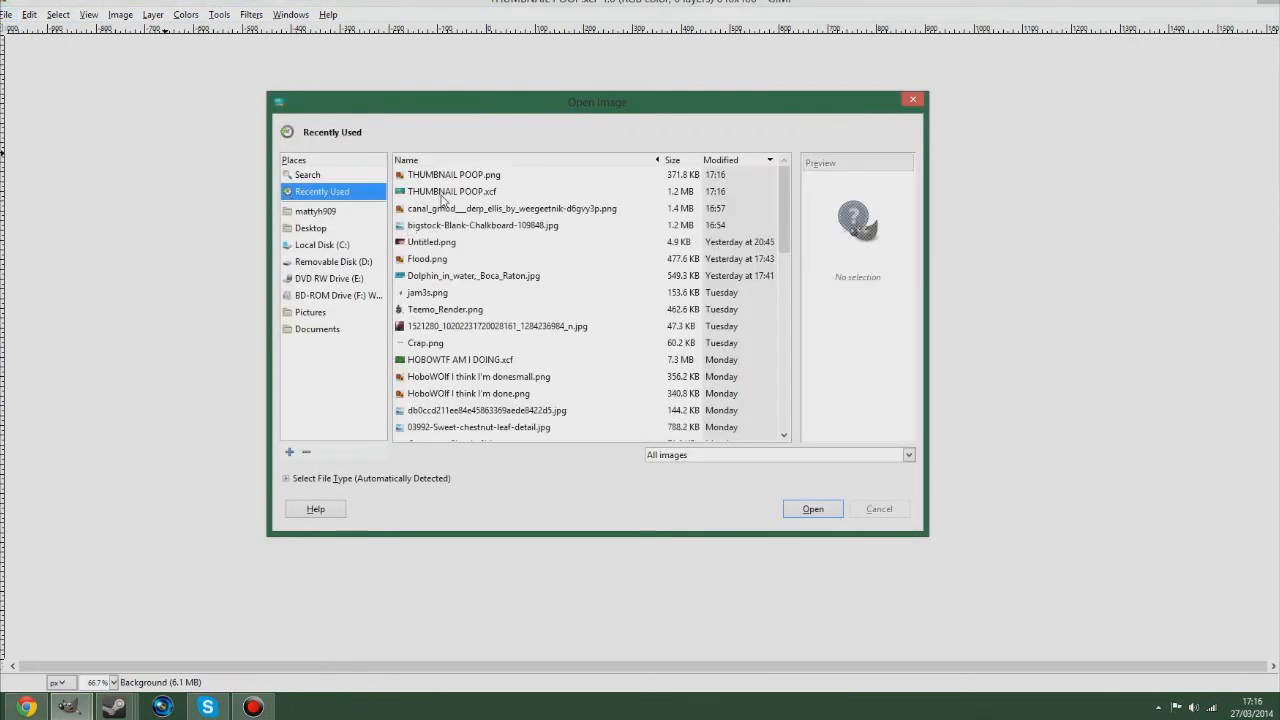
click(442, 194)
key(Down)
key(Down)
key(Down)
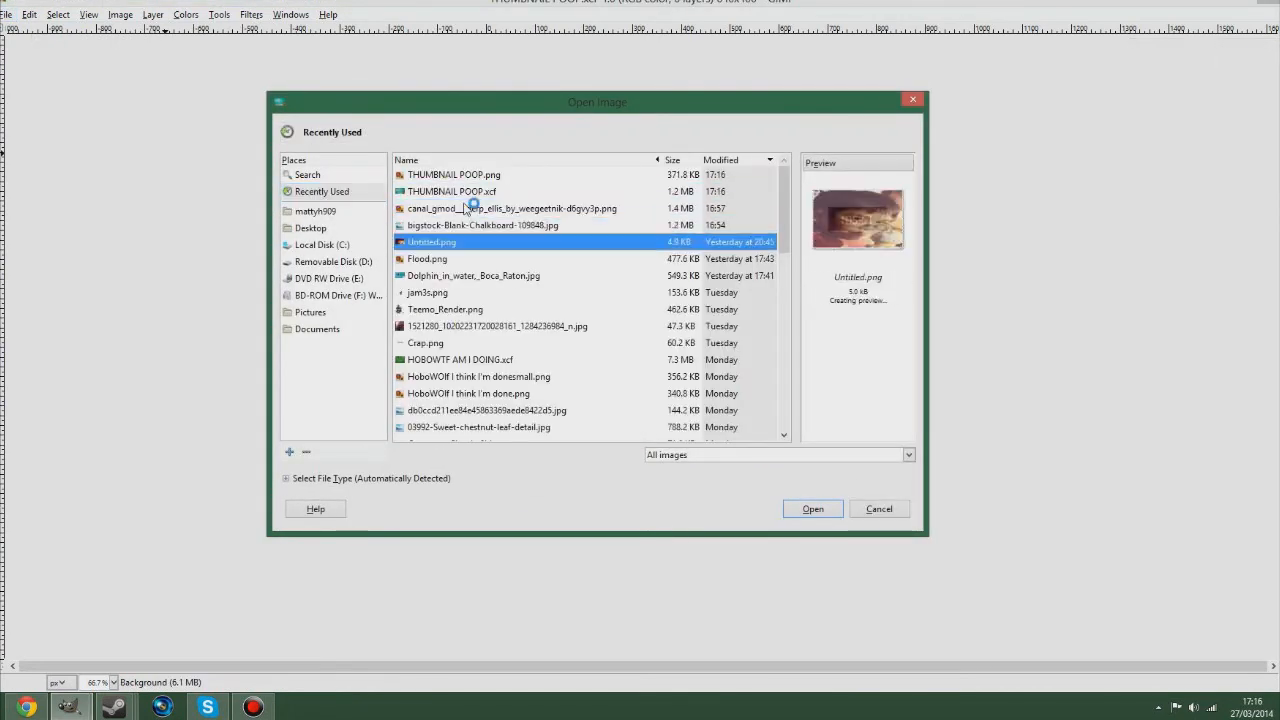
key(Down)
key(Down)
key(Up)
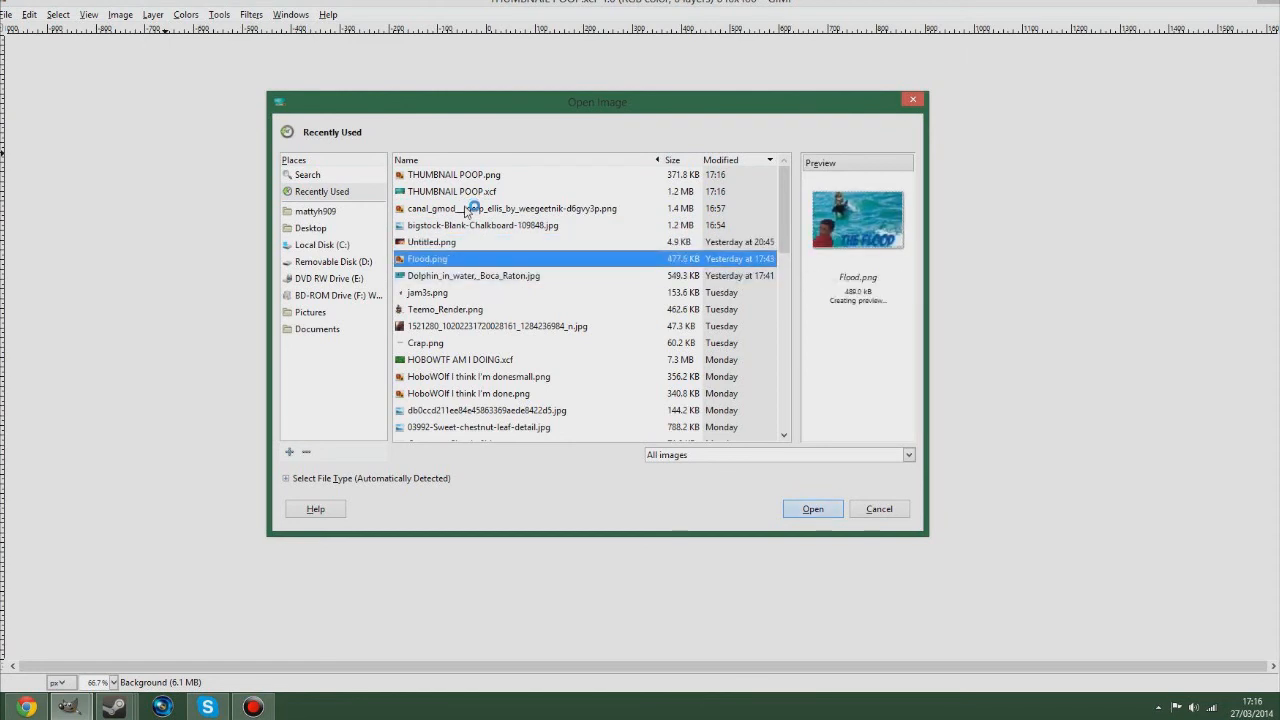
key(Return)
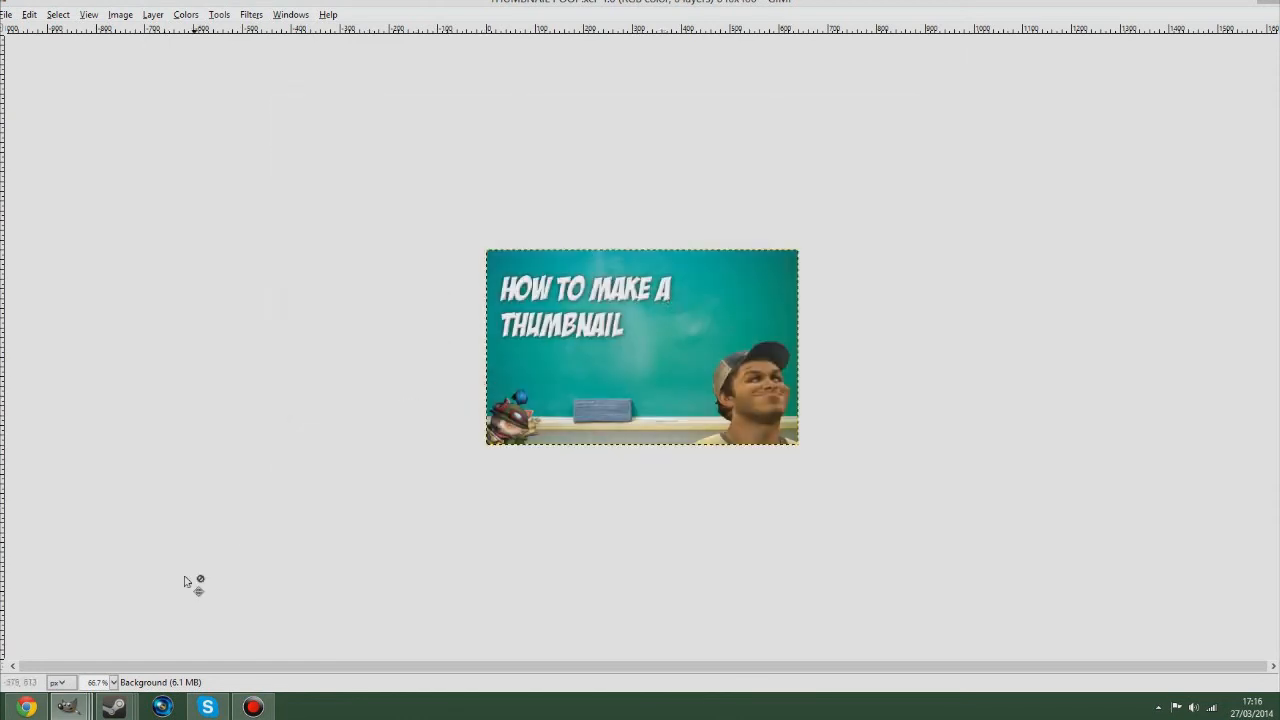
Bring the Flood image window to the front and maximise it
click(27, 707)
mouse_move(67, 707)
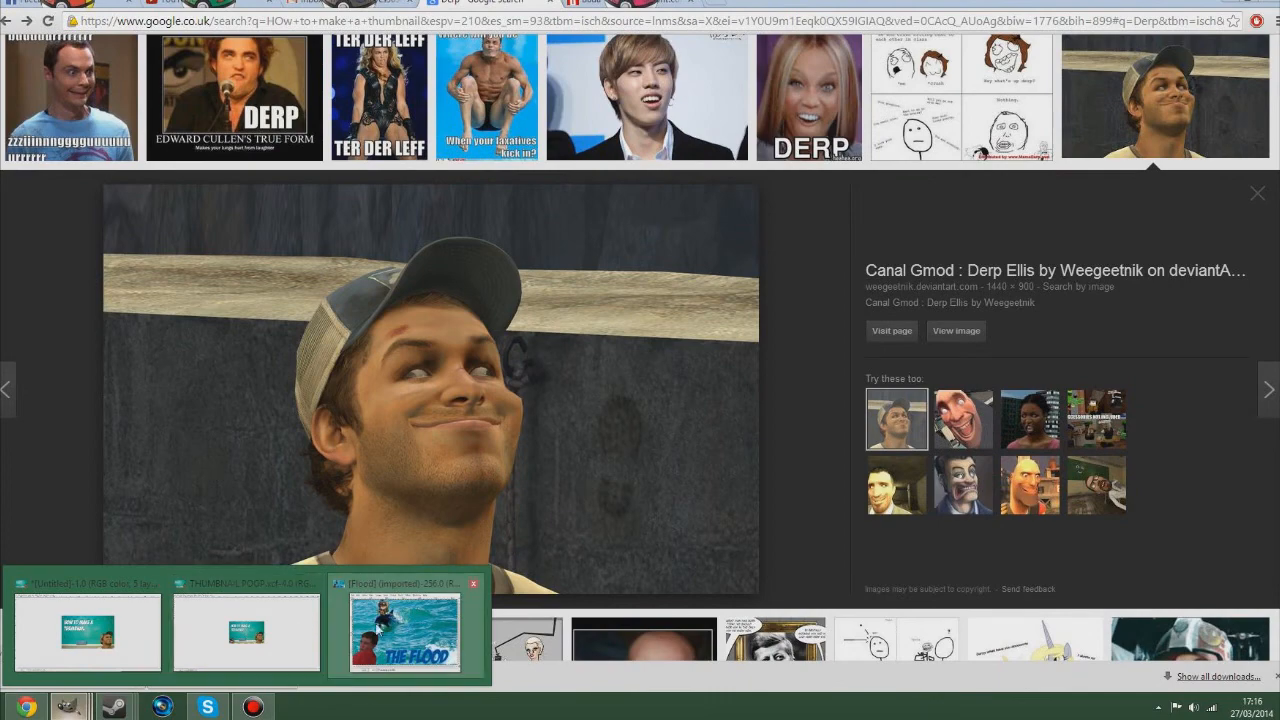
click(395, 632)
click(470, 19)
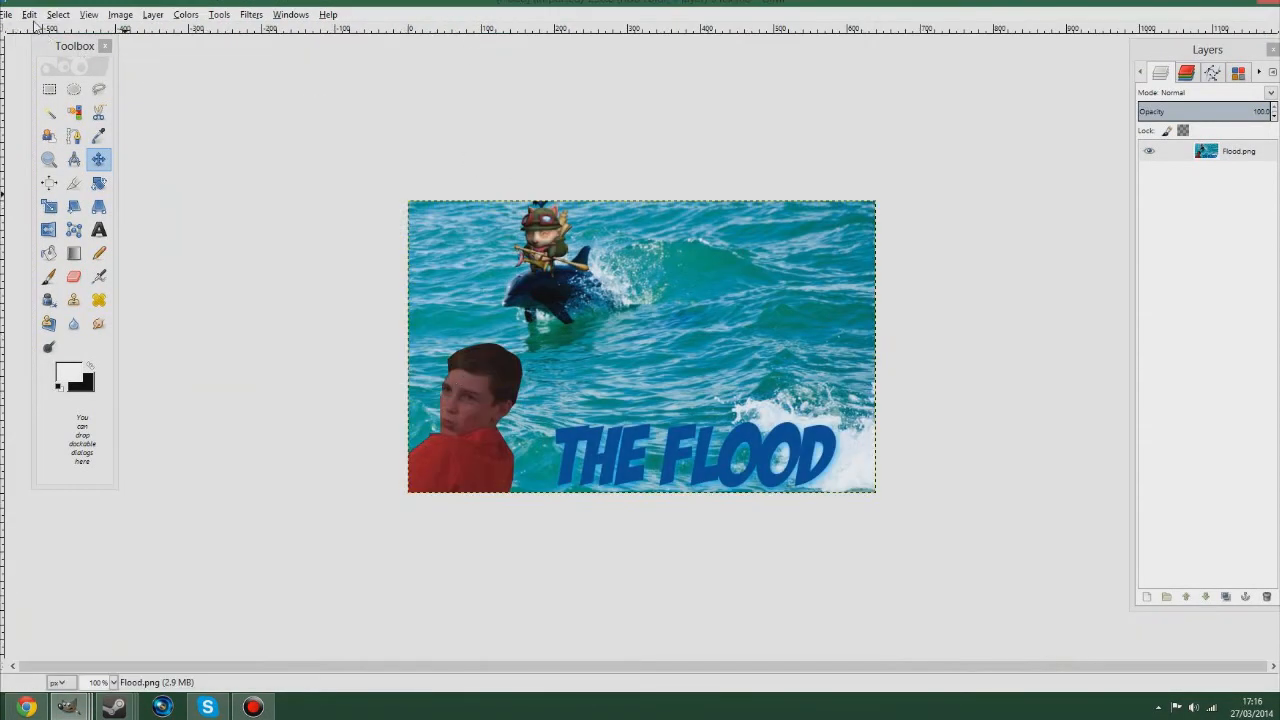
Preview harcore training 3.png and HBOWLFNOBACKGROunbd.png from the Tumbnail folder in the Open Image dialog
click(5, 14)
click(35, 60)
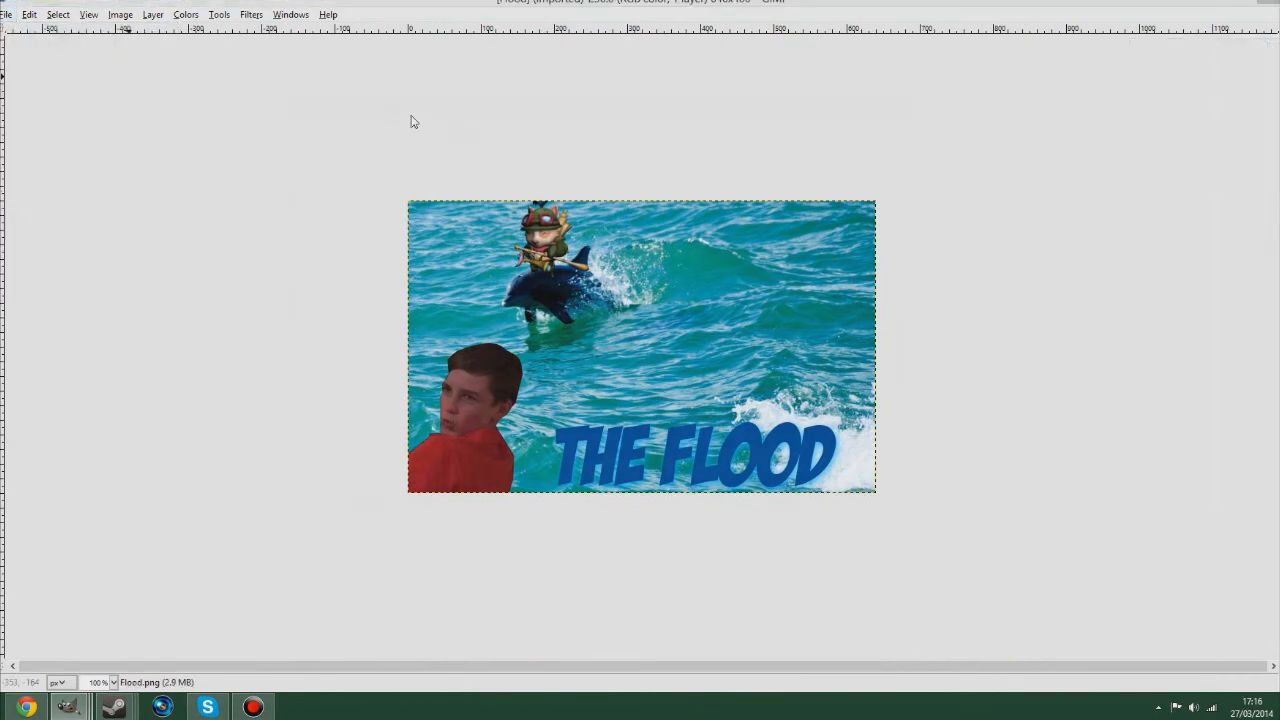
scroll(477, 335, down, 1)
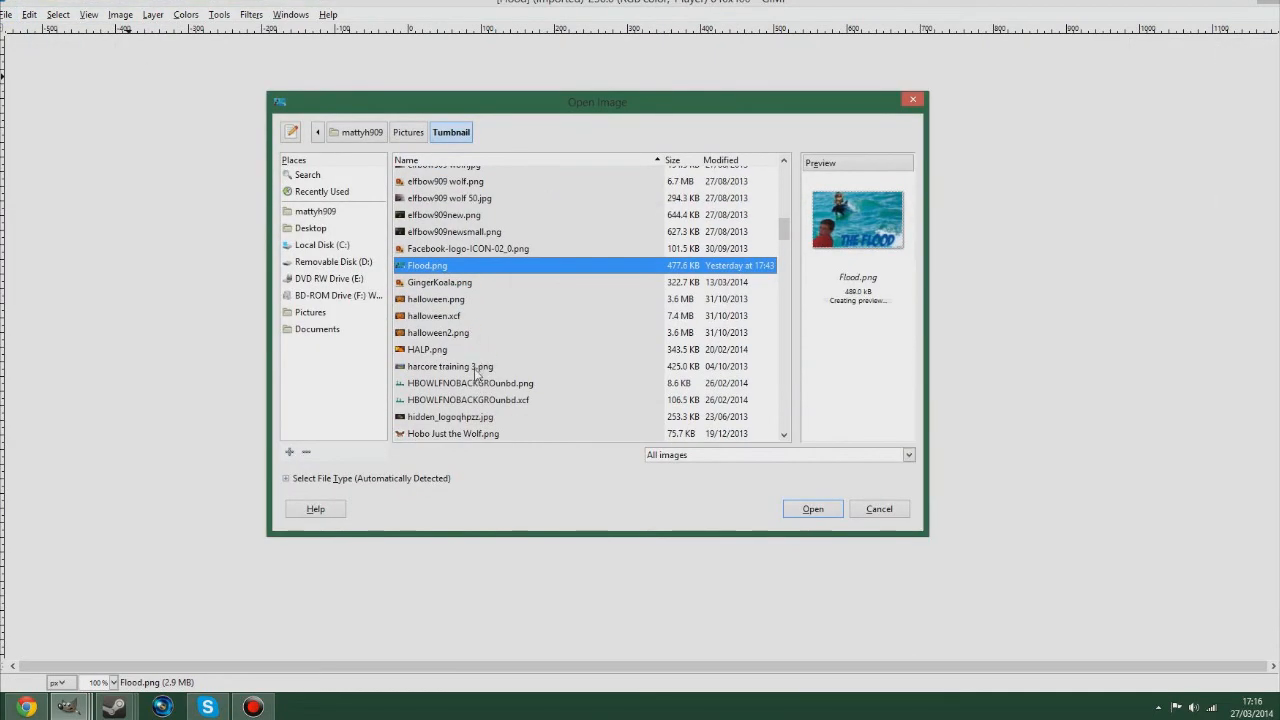
click(477, 369)
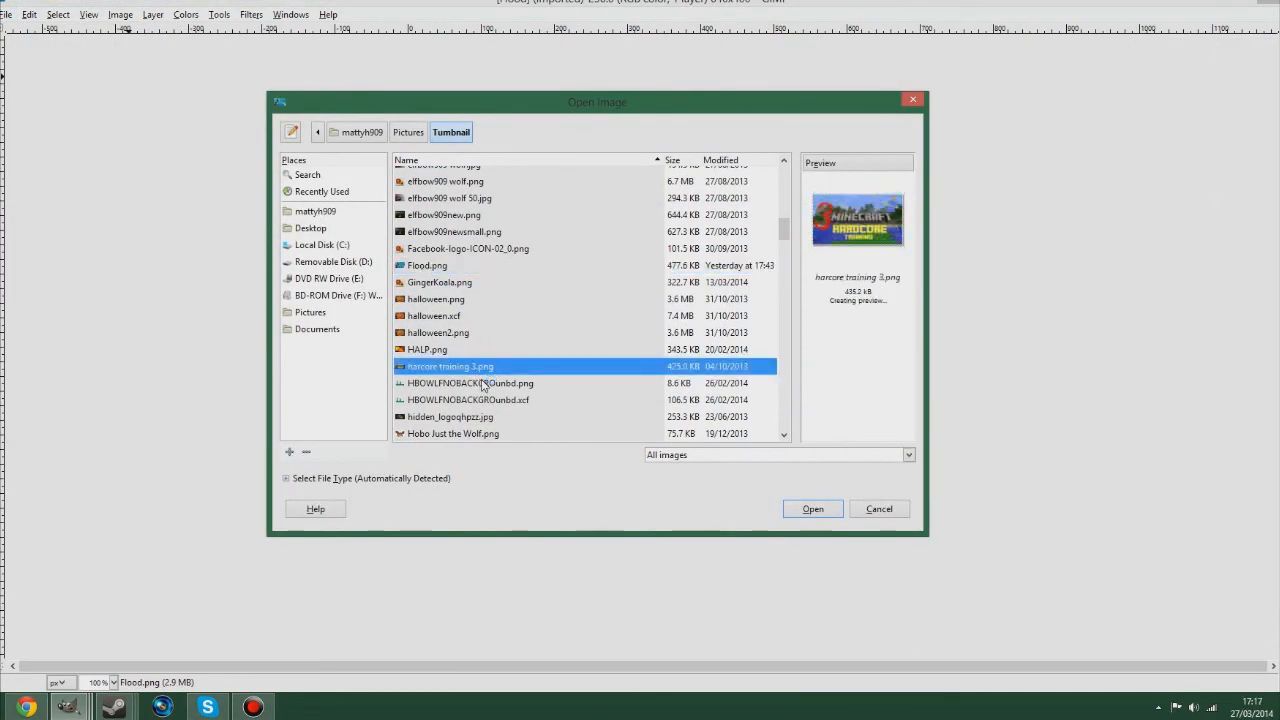
click(490, 384)
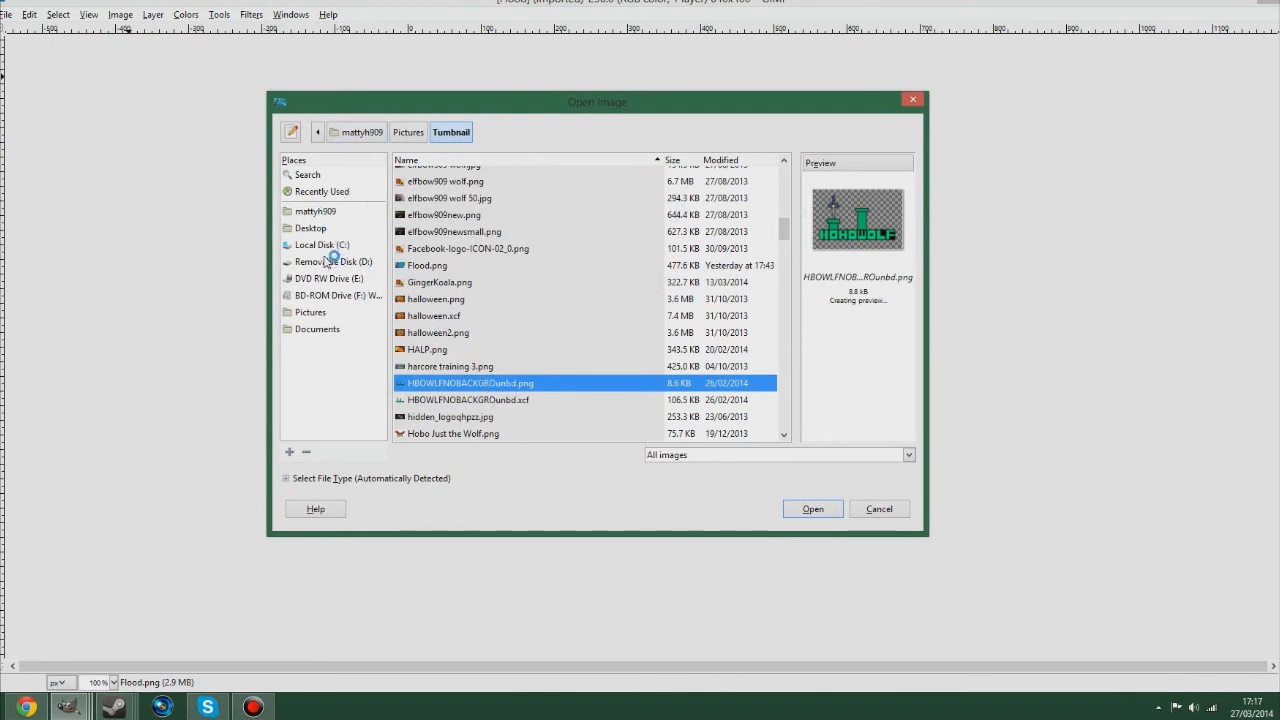
Browse the previews of recently used images such as HOBOWTF AM I DOING.xcf and 03992-Sweet-chestnut-leaf-detail.jpg
click(338, 191)
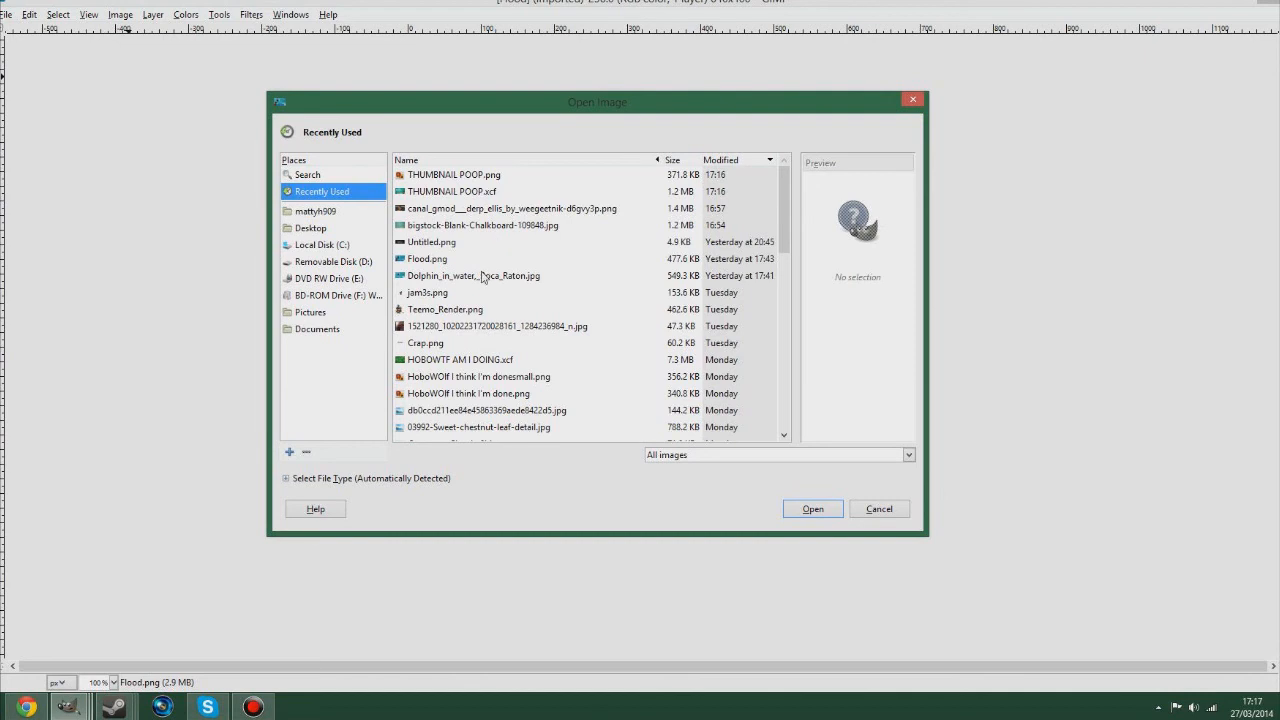
click(490, 376)
click(500, 359)
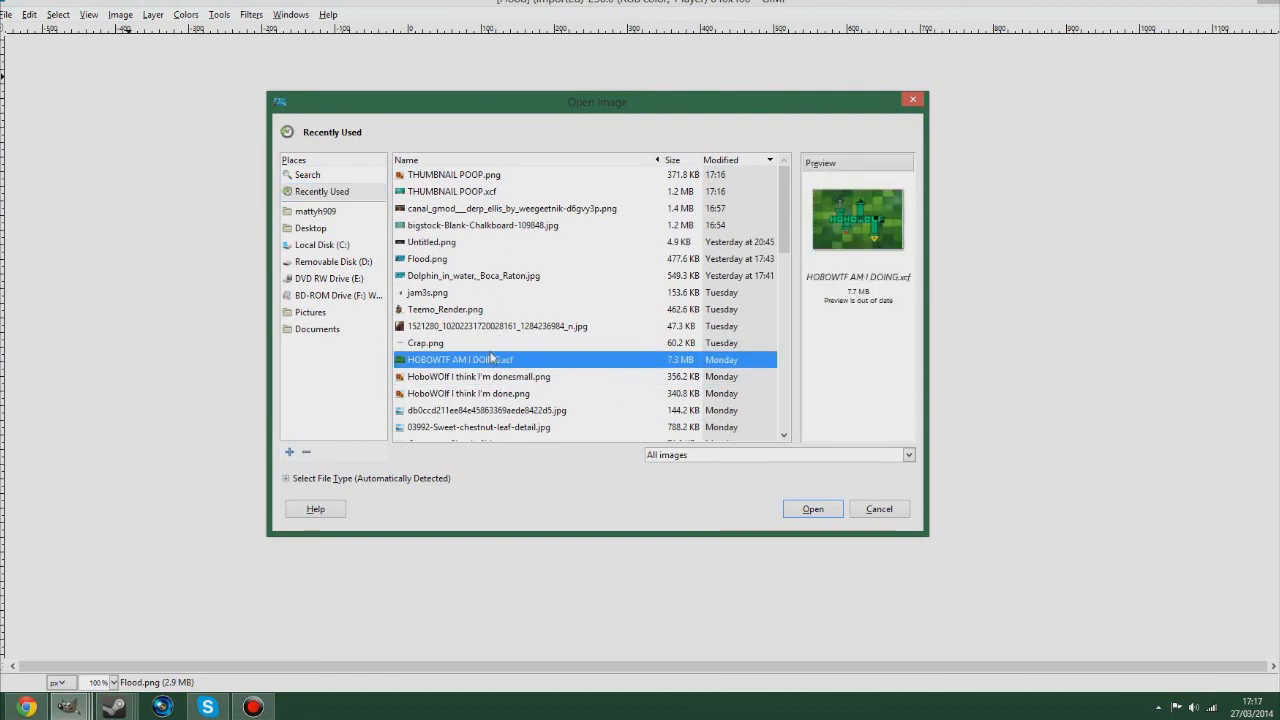
scroll(505, 387, down, 2)
click(465, 368)
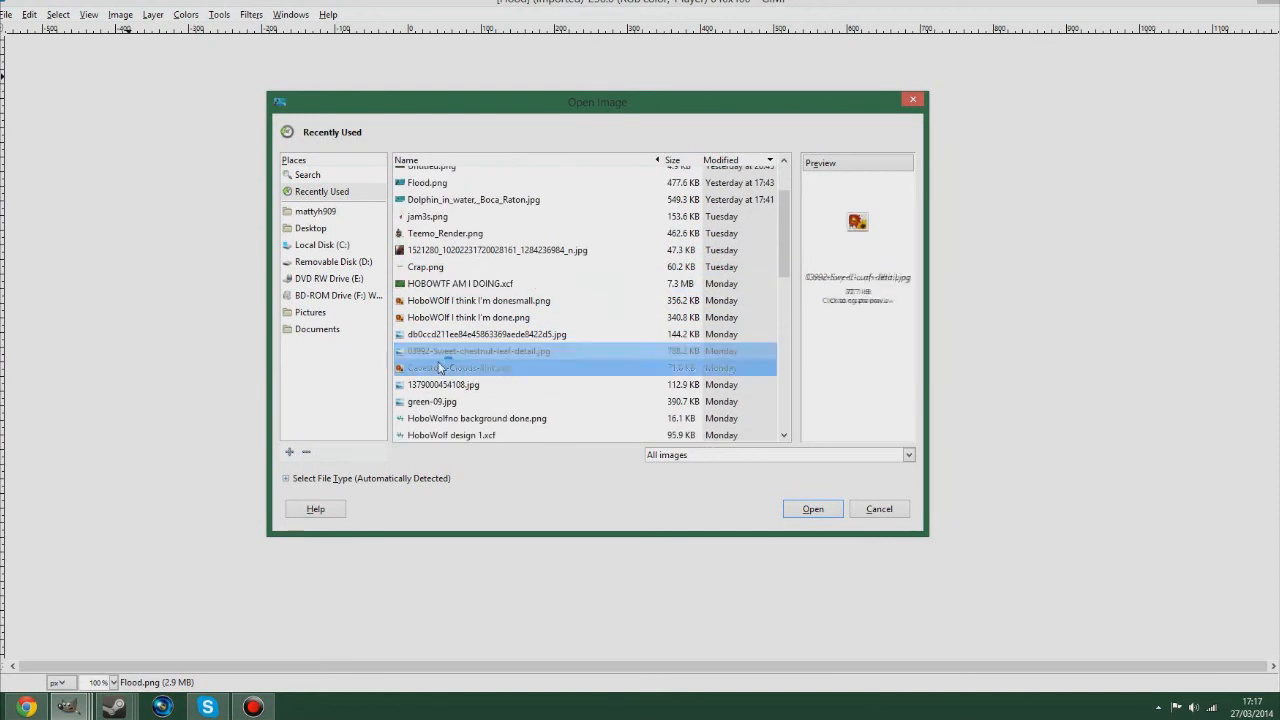
click(465, 383)
click(458, 353)
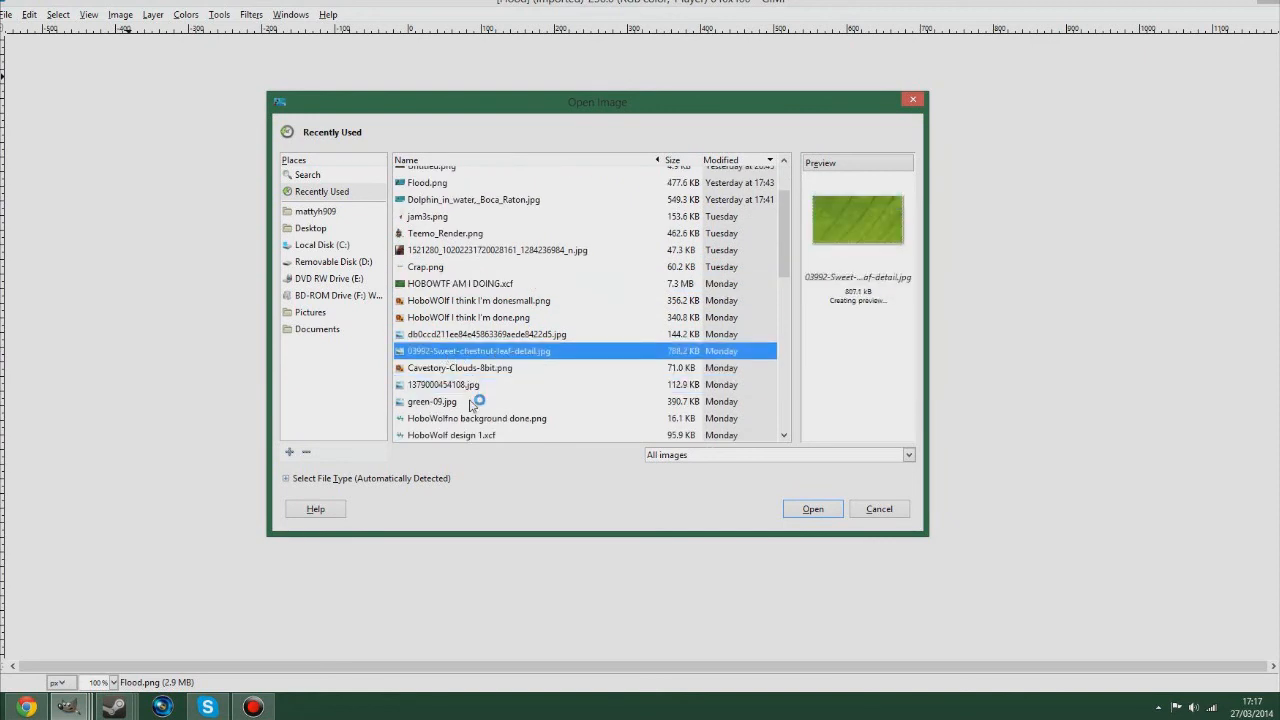
click(484, 432)
Find TTT NO SCOPE.png further down among the recently used images and open it
scroll(477, 410, down, 2)
click(459, 384)
click(457, 368)
click(474, 402)
click(486, 419)
scroll(486, 425, down, 2)
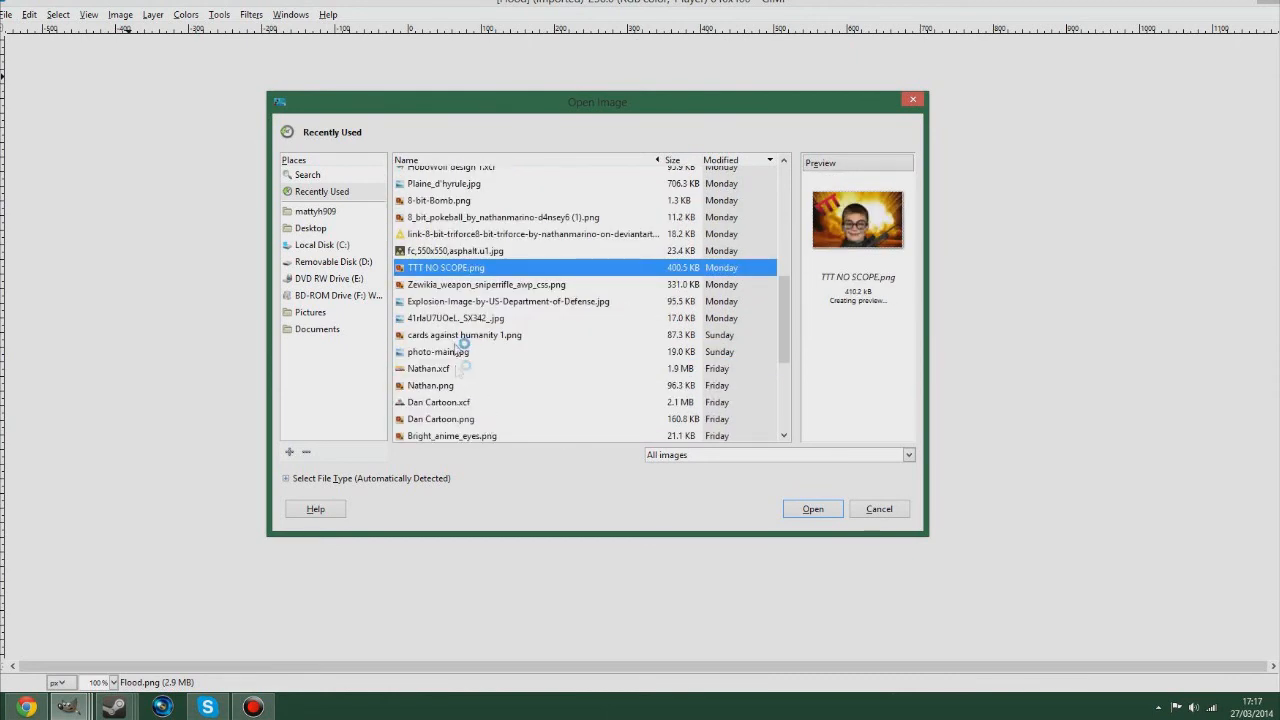
click(814, 510)
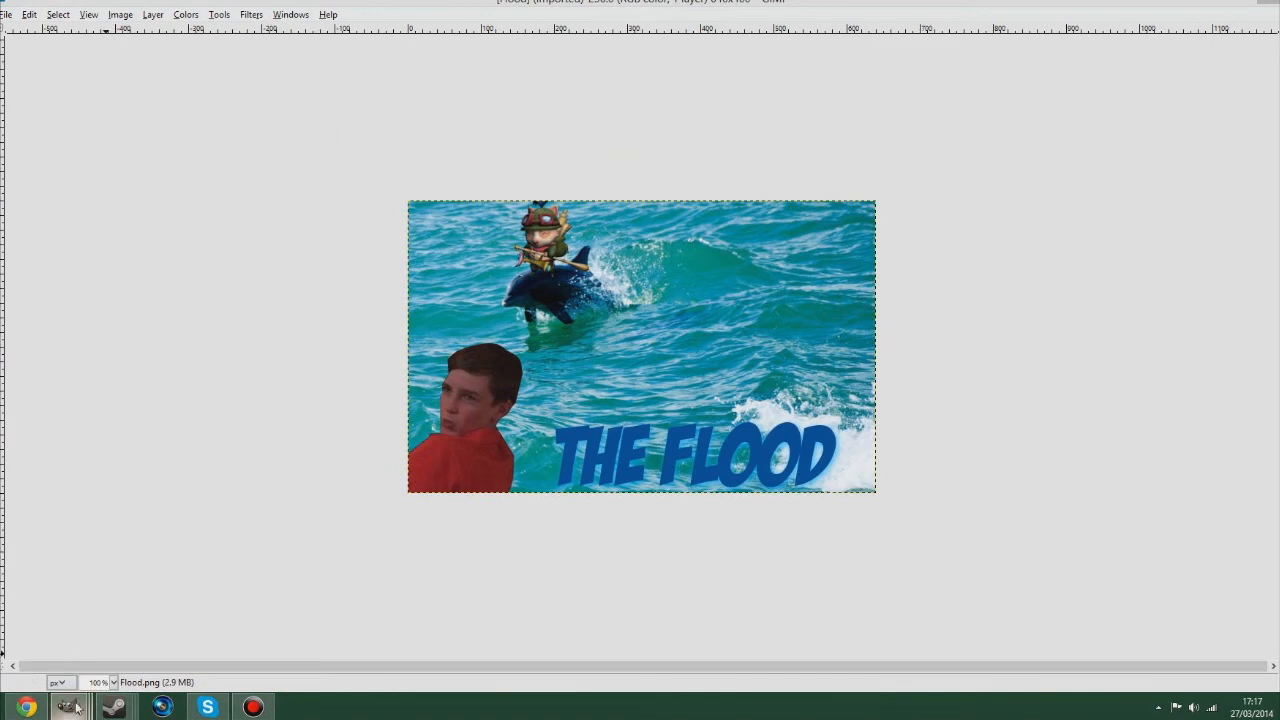
Bring the TTT NO SCOPE image window to the front and maximise it
mouse_move(67, 707)
click(523, 668)
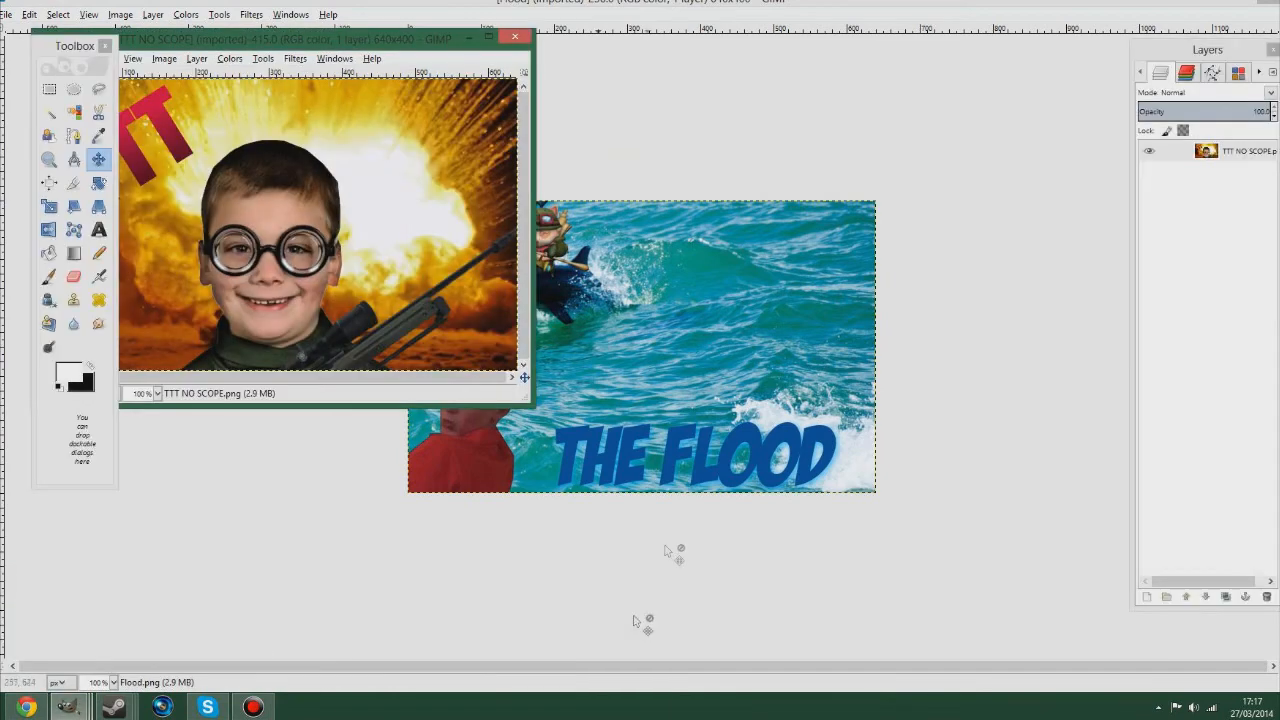
double_click(495, 50)
Examine the TTT title, face cut-out, glasses, rifle and explosion background of the TTT NO SCOPE thumbnail
scroll(722, 278, up, 2)
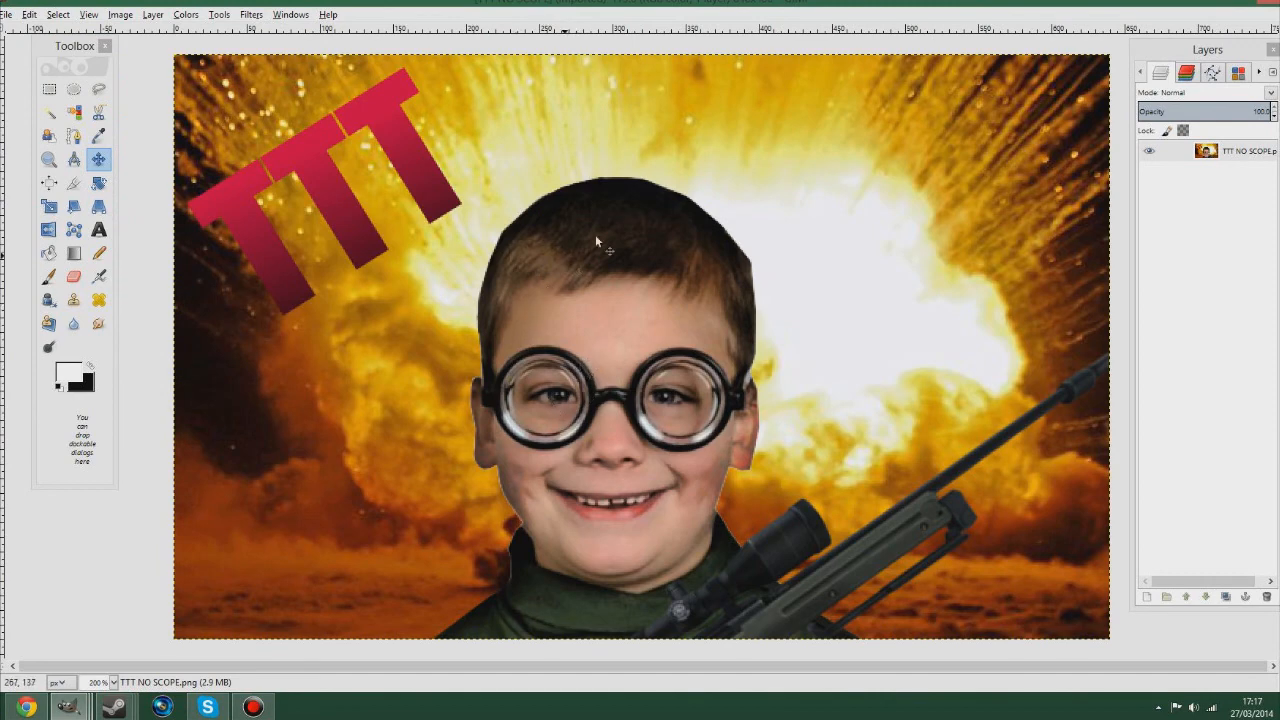
scroll(634, 439, down, 1)
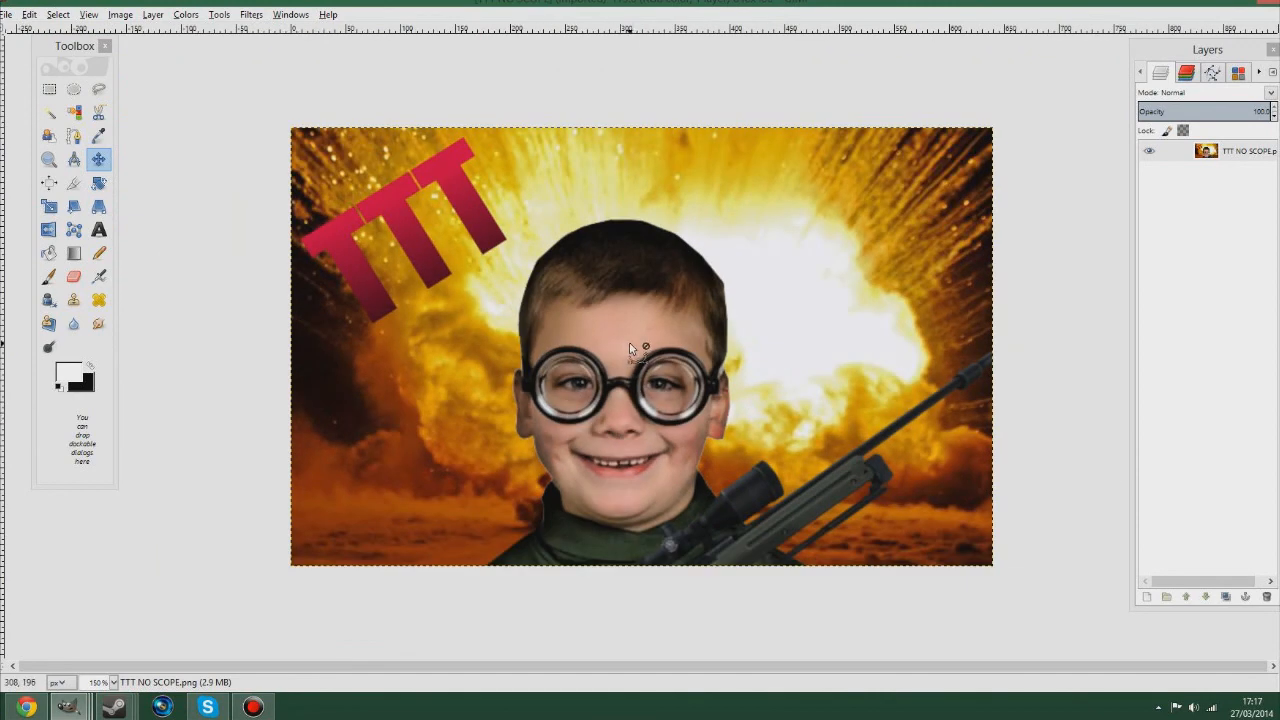
scroll(631, 349, up, 1)
scroll(617, 342, down, 1)
scroll(812, 364, down, 2)
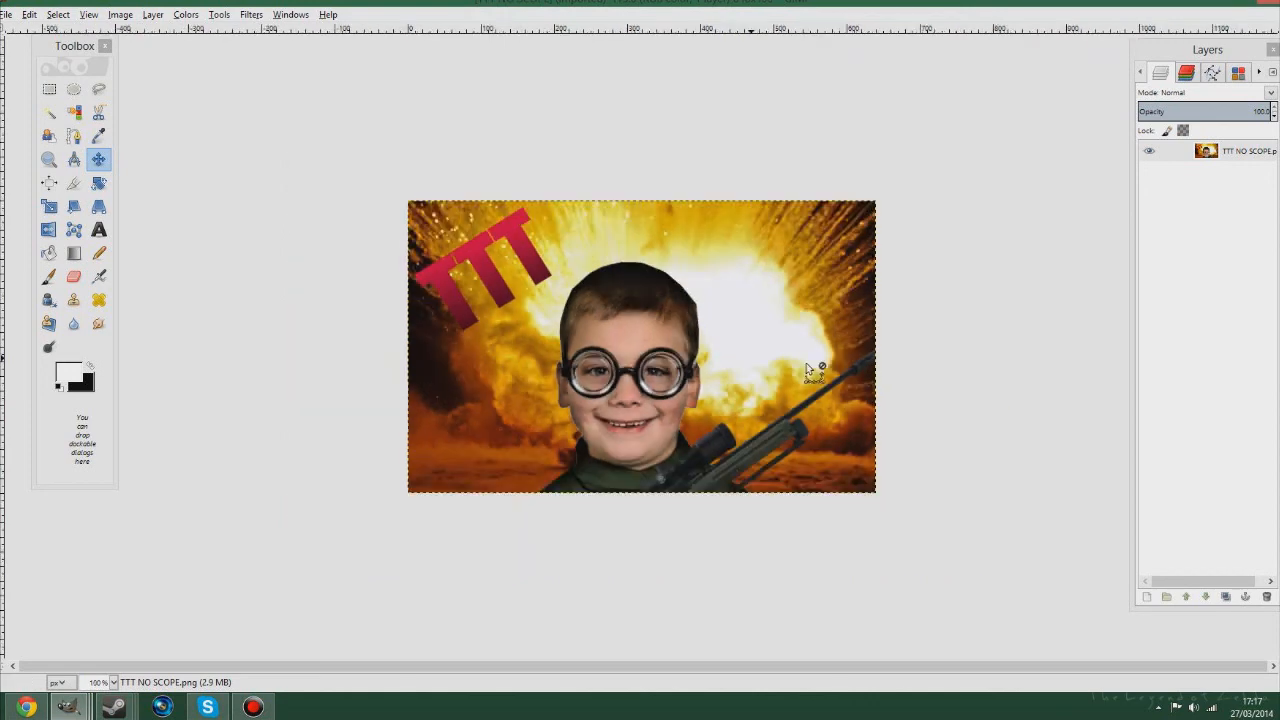
scroll(512, 571, up, 1)
scroll(616, 368, down, 1)
scroll(617, 342, up, 3)
scroll(616, 342, down, 2)
Paint a chain of straight white Paintbrush strokes across the boy's face and the explosion background
click(49, 276)
key(2)
click(471, 214)
shift+click(671, 429)
shift+click(562, 500)
shift+click(415, 438)
shift+click(712, 104)
shift+click(745, 237)
shift+click(627, 370)
shift+click(523, 389)
Undo all the white brush strokes on the TTT NO SCOPE image
key(ctrl+z)
key(ctrl+z)
key(ctrl+z)
key(ctrl+z)
key(ctrl+z)
key(ctrl+z)
key(ctrl+z)
key(ctrl+z)
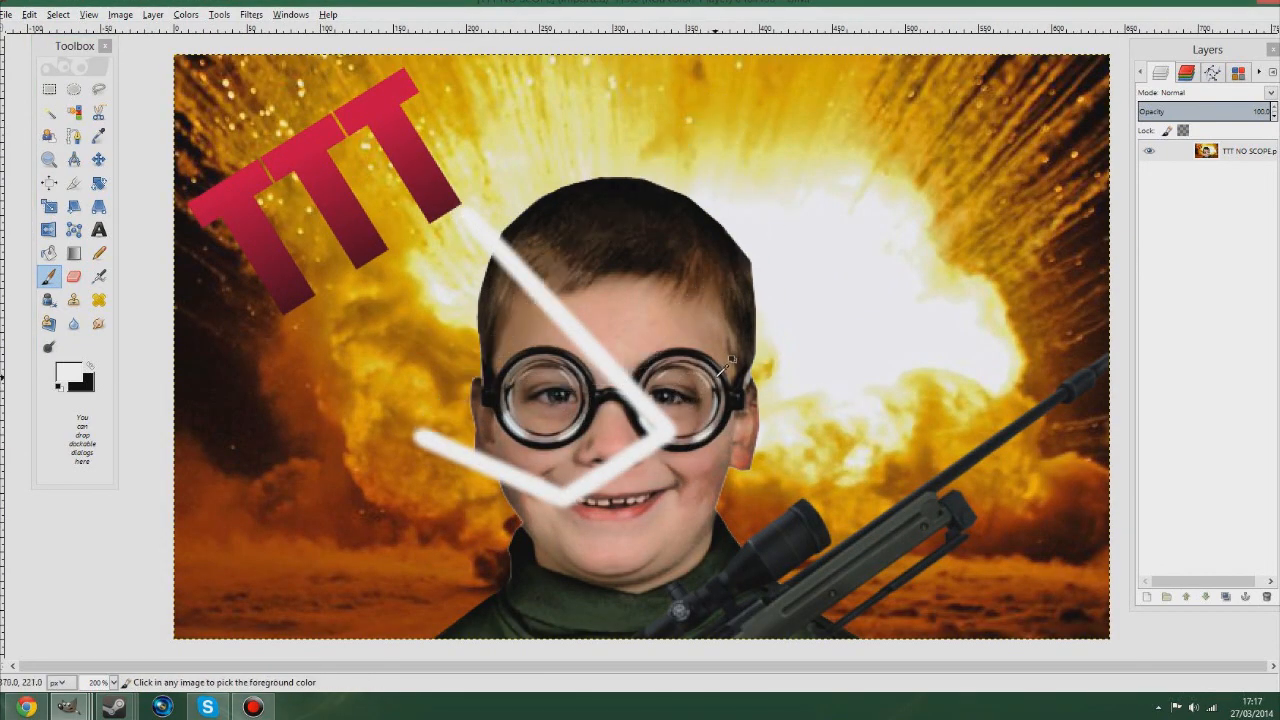
Toggle the visibility of the TTT NO SCOPE.png layer, leaving it hidden
click(1150, 152)
click(1152, 153)
click(1152, 153)
click(796, 156)
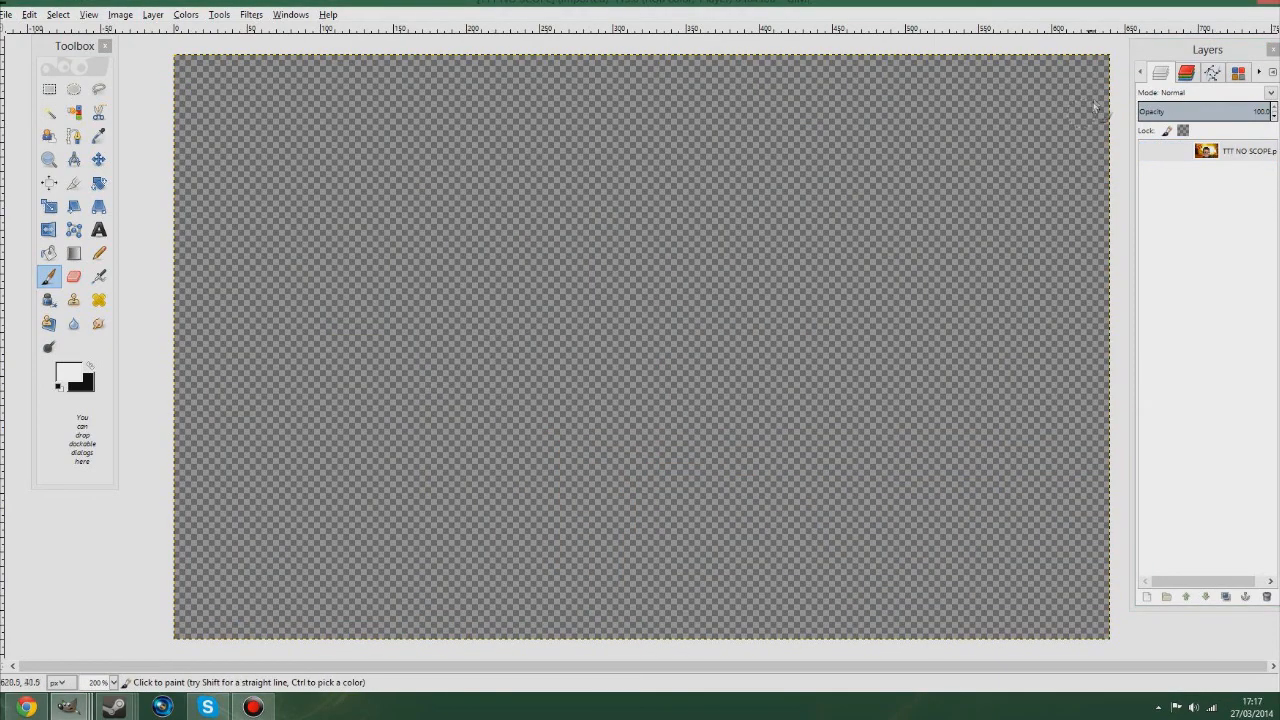
Close the TTT NO SCOPE image without saving and minimise the Flood image window
click(1268, 3)
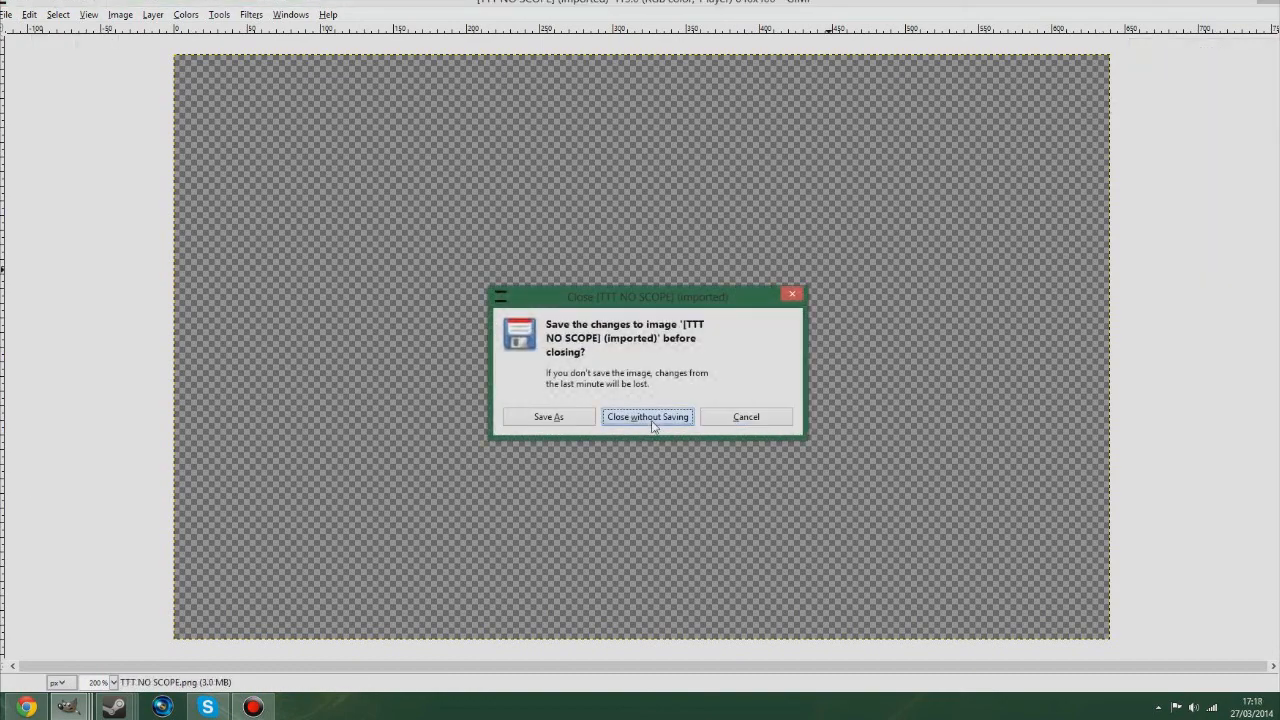
click(648, 417)
click(1222, 2)
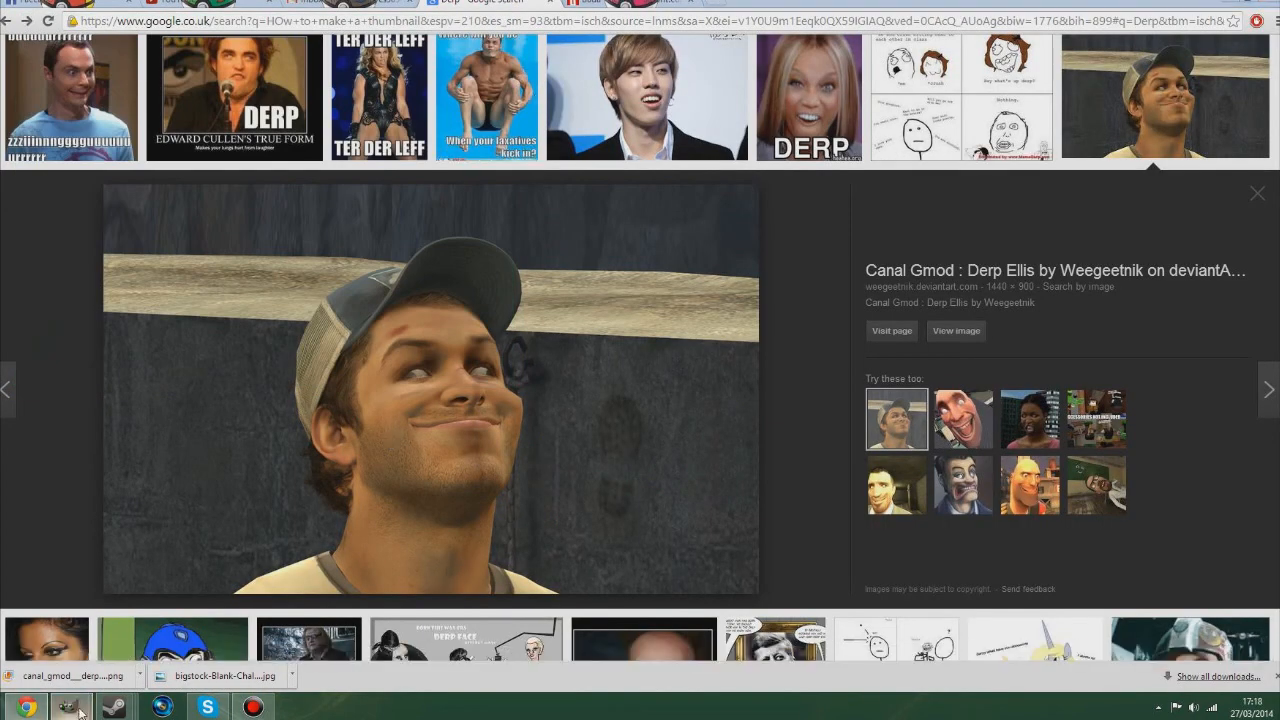
Switch back to the How to make a thumbnail project in GIMP and inspect the finished composition
mouse_move(68, 707)
click(225, 625)
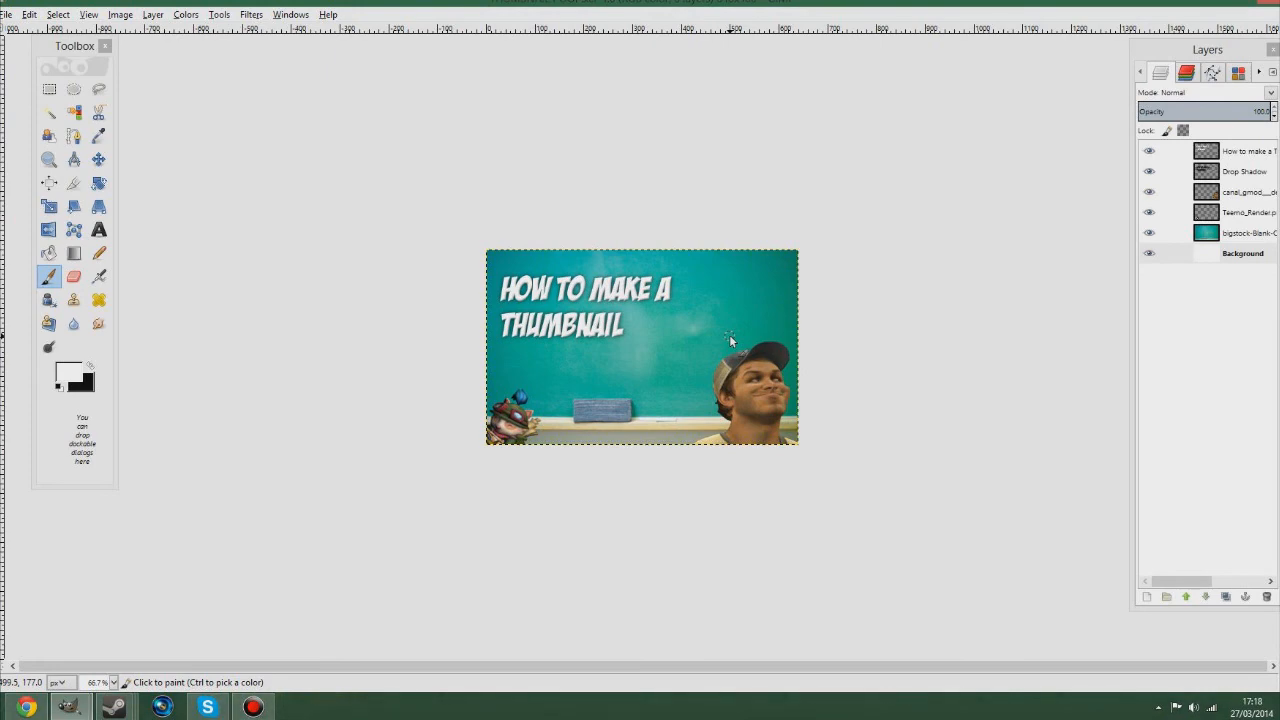
scroll(800, 209, up, 4)
scroll(800, 209, down, 2)
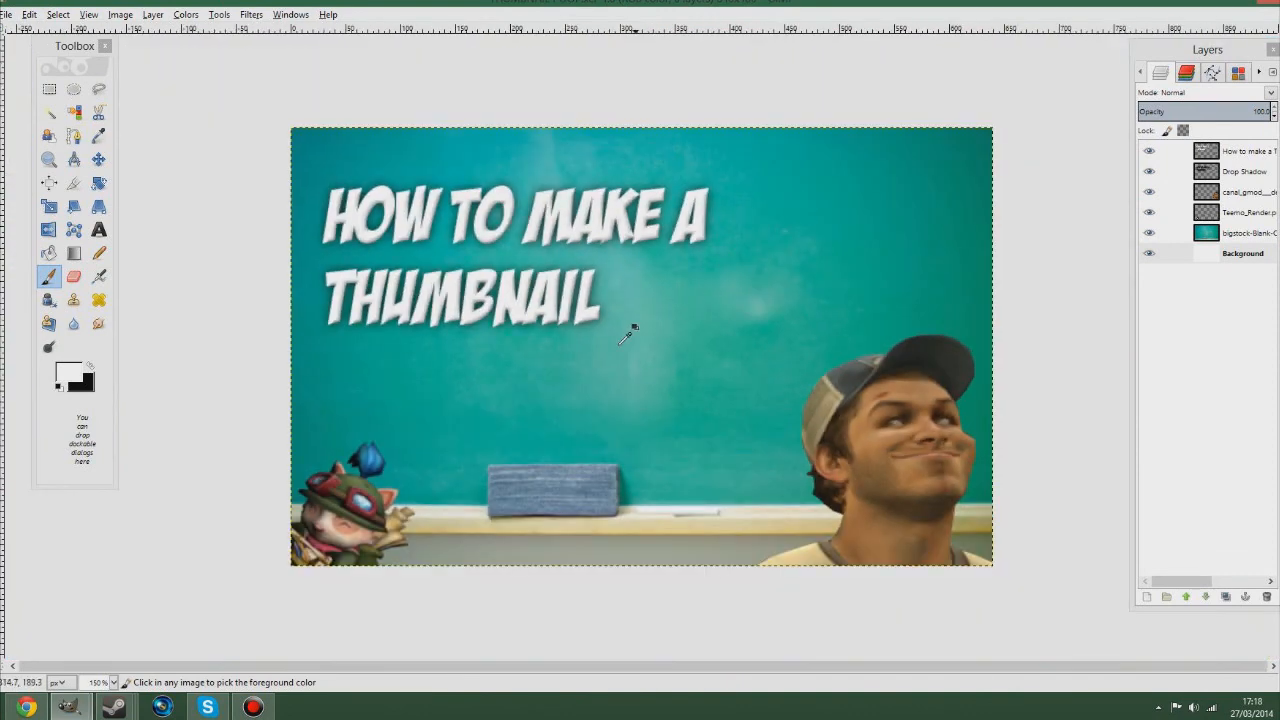
scroll(525, 385, down, 1)
scroll(531, 392, up, 1)
scroll(531, 392, down, 1)
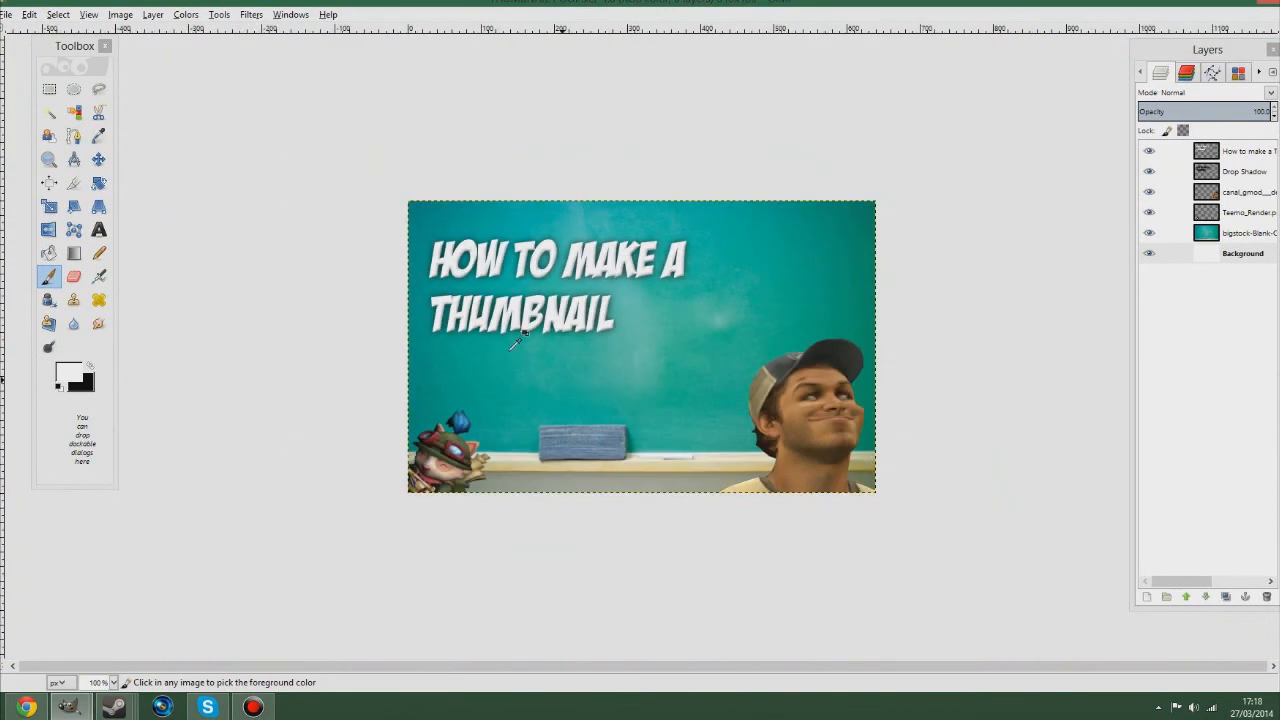